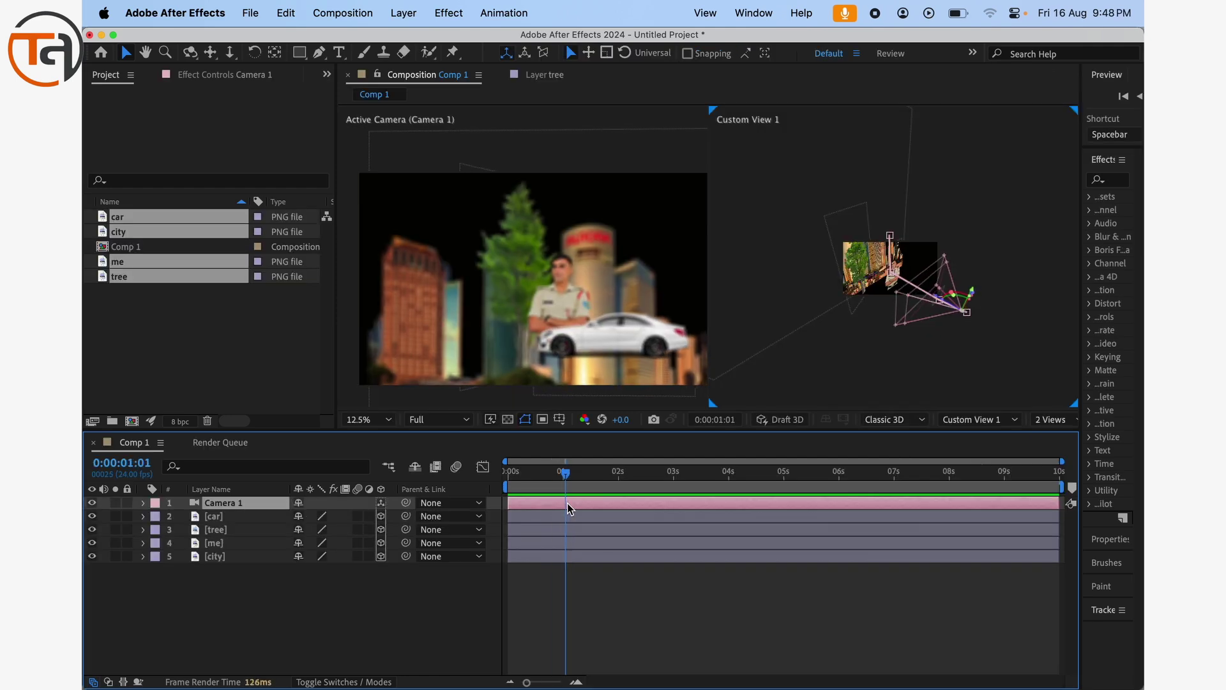
pyautogui.moveTo(567, 503); pyautogui.dragTo(663, 520)
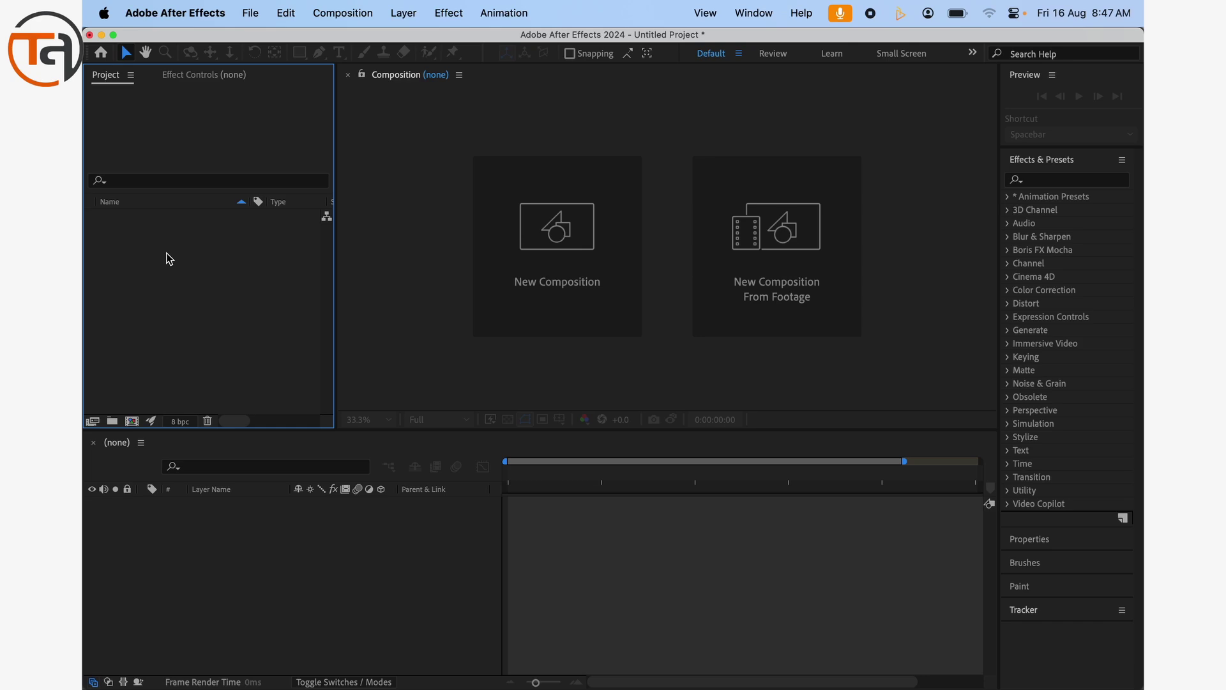
# Step: Switch to Photoshop and examine the artboard's separate layers by toggling their visibility, then check the save options without saving
pyautogui.hotkey('ctrl', 'Up')
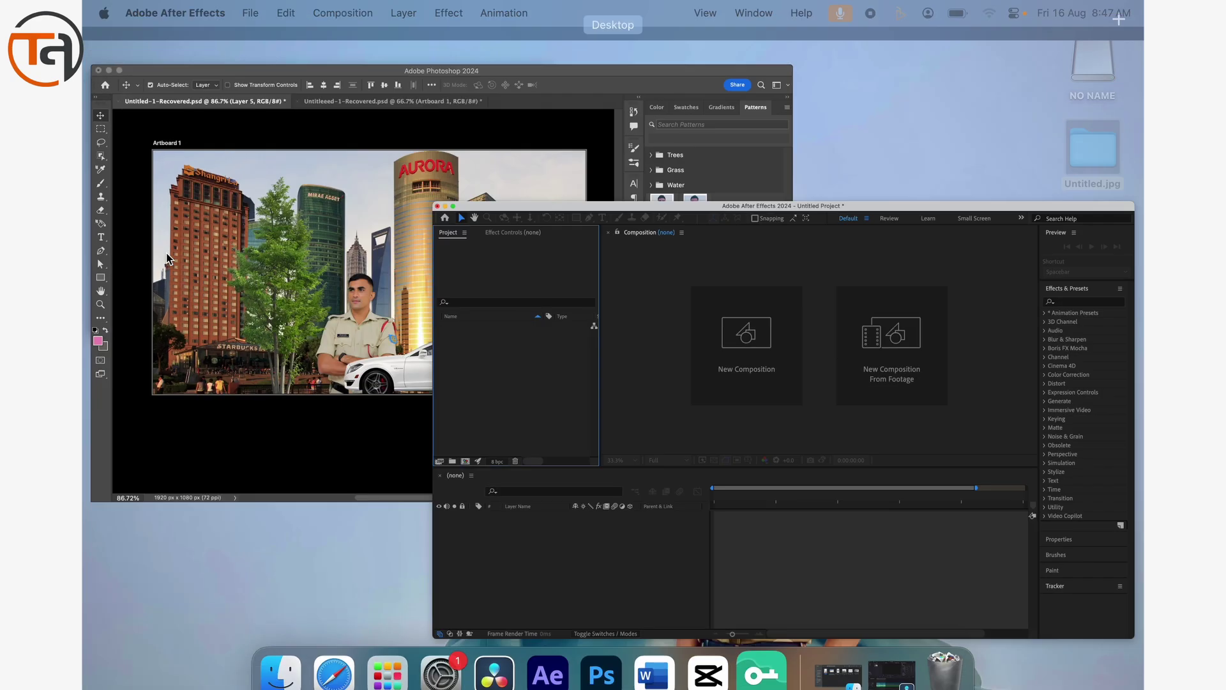
pyautogui.click(219, 241)
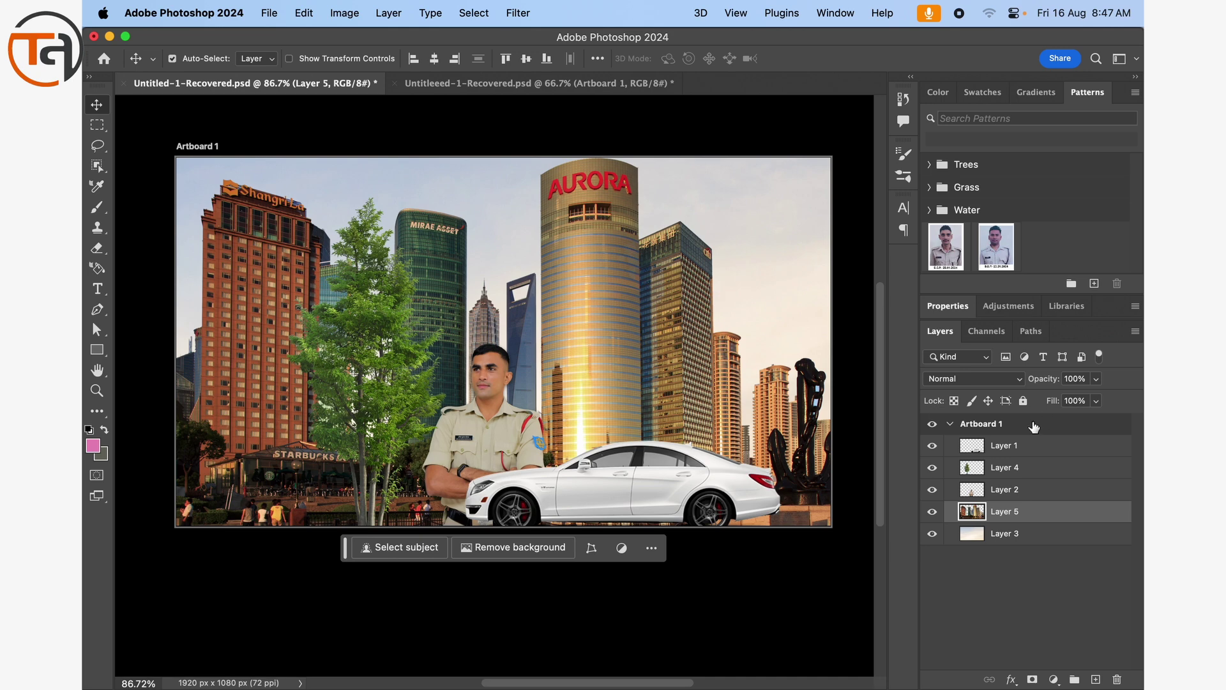
pyautogui.moveTo(933, 536)
pyautogui.mouseDown()
pyautogui.moveTo(932, 469)
pyautogui.moveTo(934, 535)
pyautogui.mouseUp()
pyautogui.click(932, 470)
pyautogui.click(933, 447)
pyautogui.click(935, 450)
pyautogui.press('super+s')
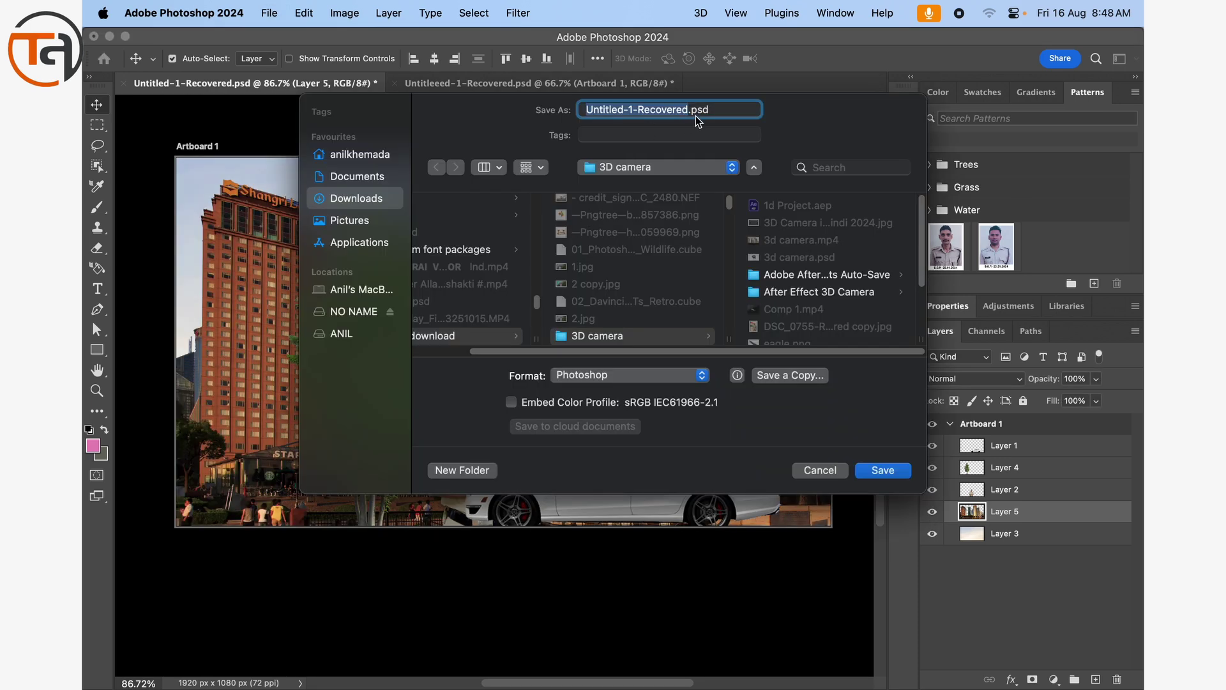
pyautogui.click(822, 471)
# Step: Switch to After Effects and choose Untitled-1.psd from the After Effect 3D Camera folder for import
pyautogui.hotkey('ctrl', 'Up')
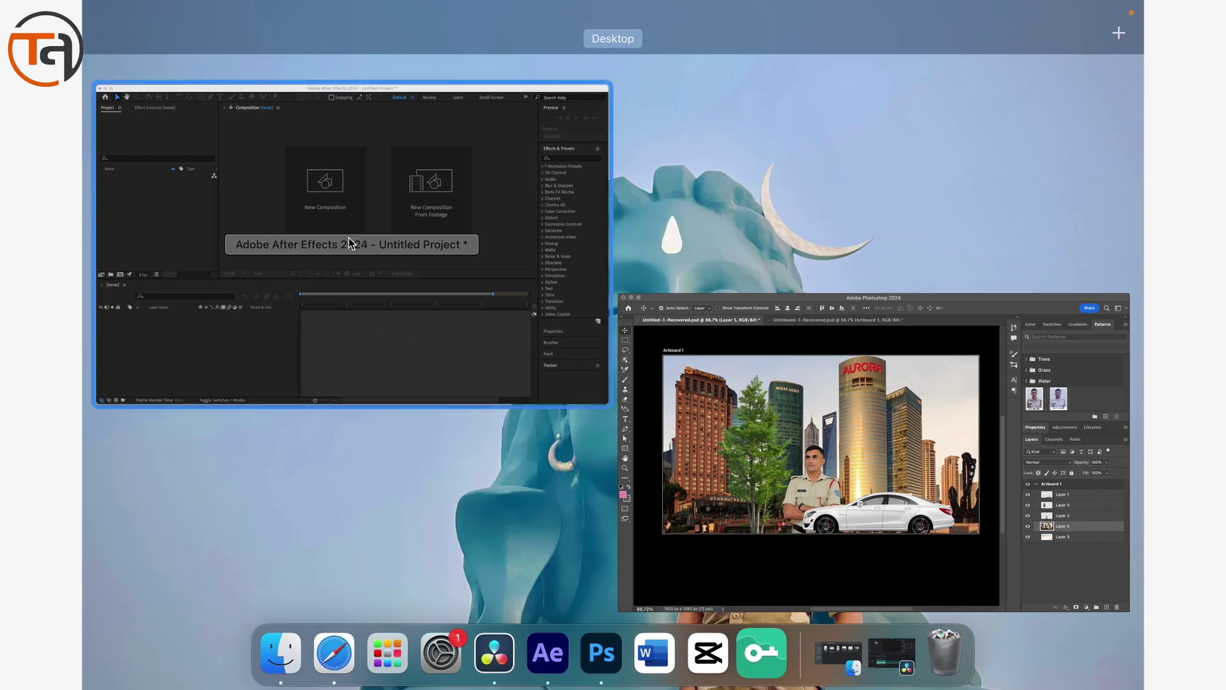
pyautogui.click(274, 206)
pyautogui.doubleClick(152, 267)
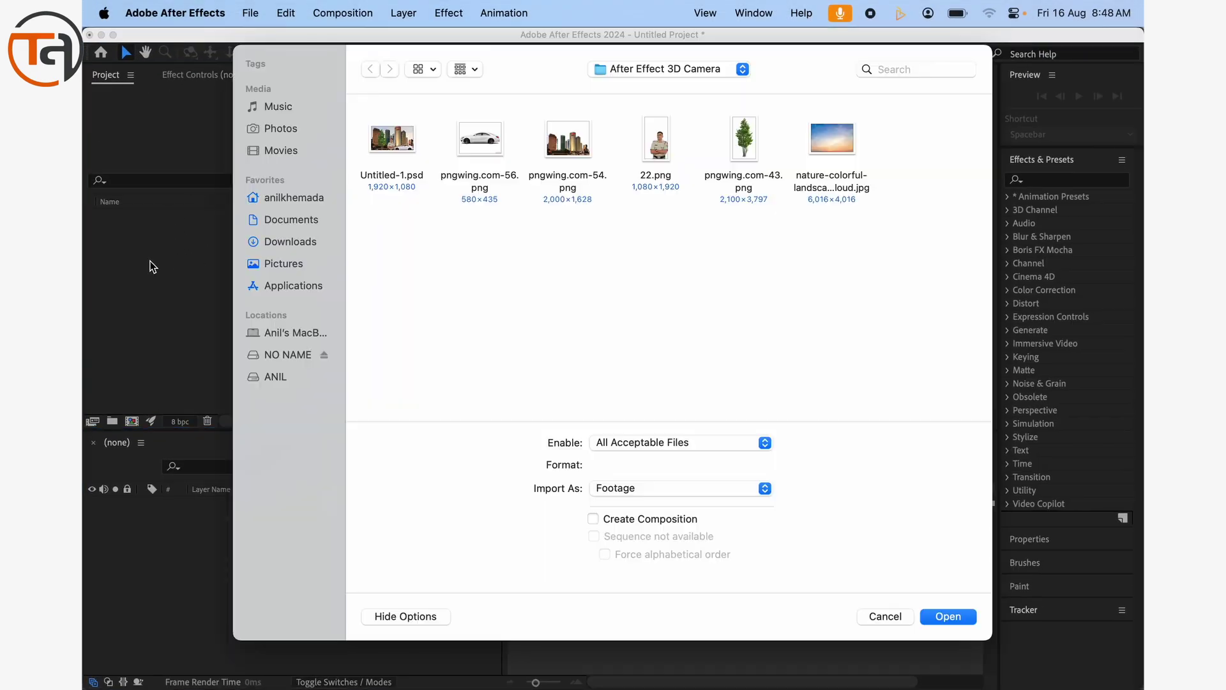
pyautogui.click(388, 174)
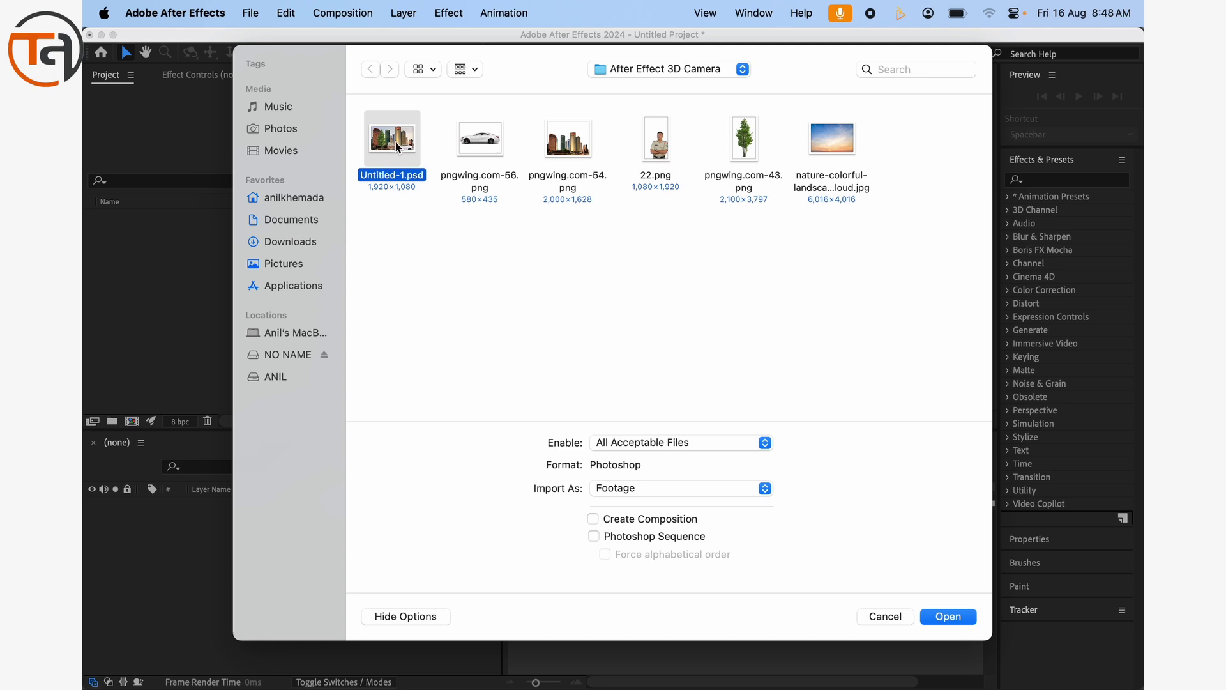
pyautogui.click(937, 612)
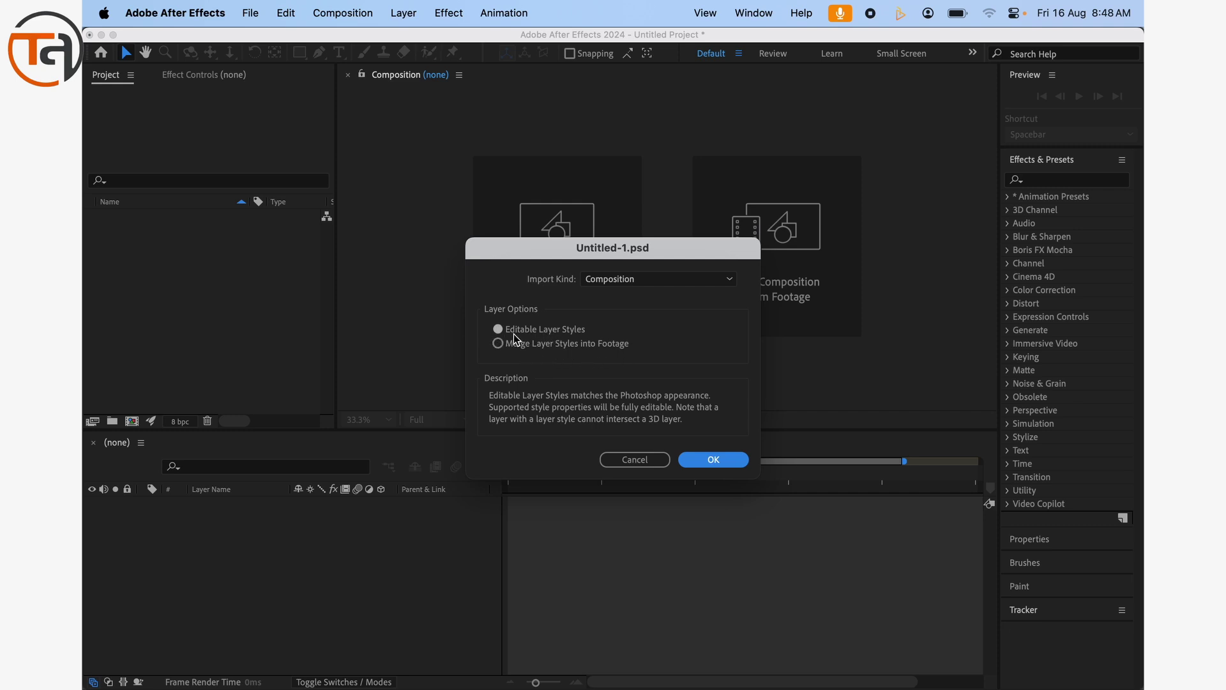
# Step: Switch to Photoshop and check Layer 1 and Layer 4 by hiding and showing them again
pyautogui.hotkey('ctrl', 'Up')
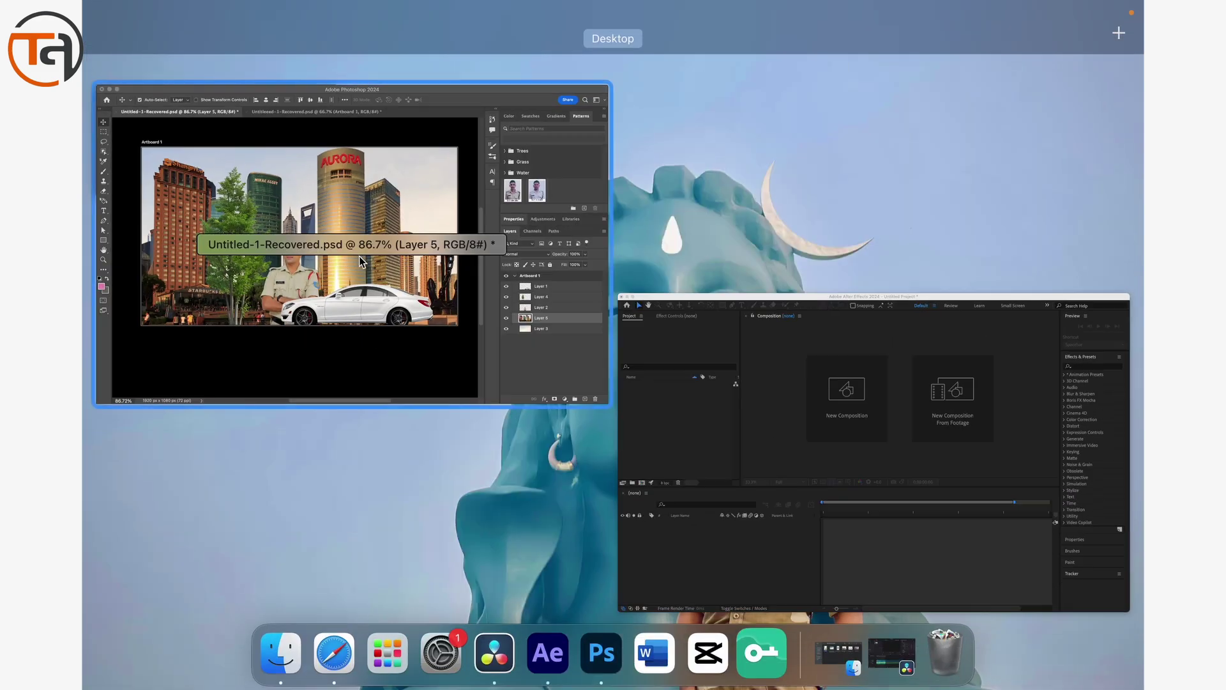
pyautogui.click(473, 177)
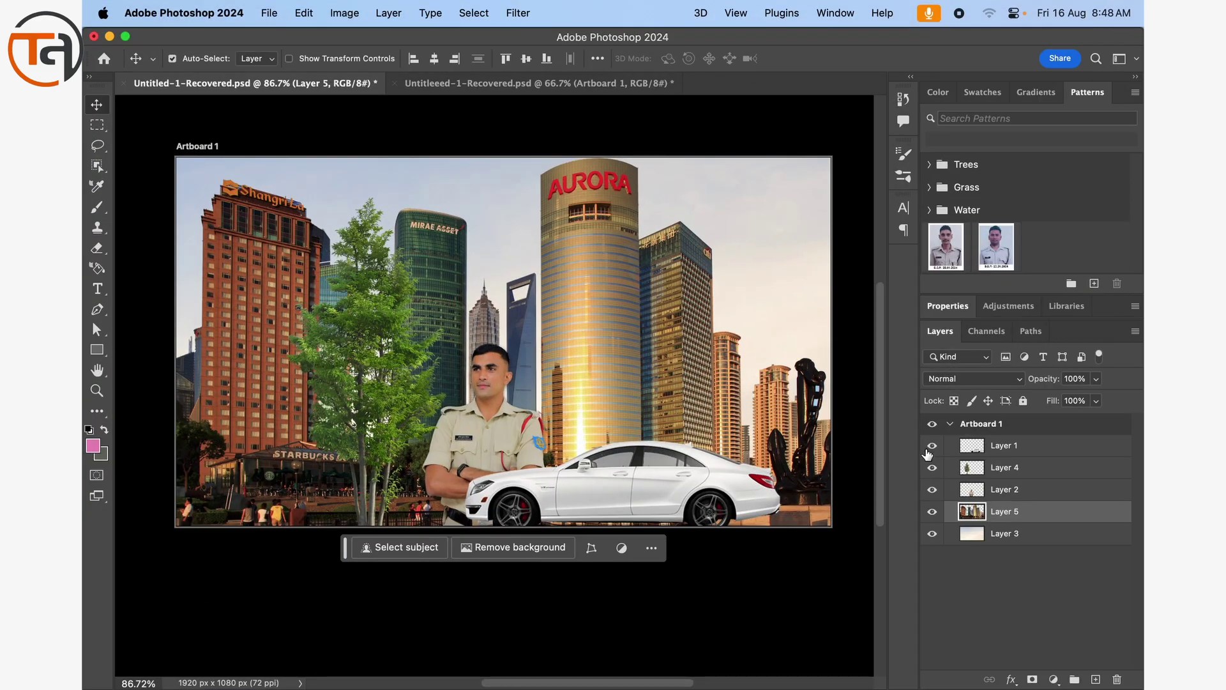
pyautogui.click(932, 447)
pyautogui.click(933, 468)
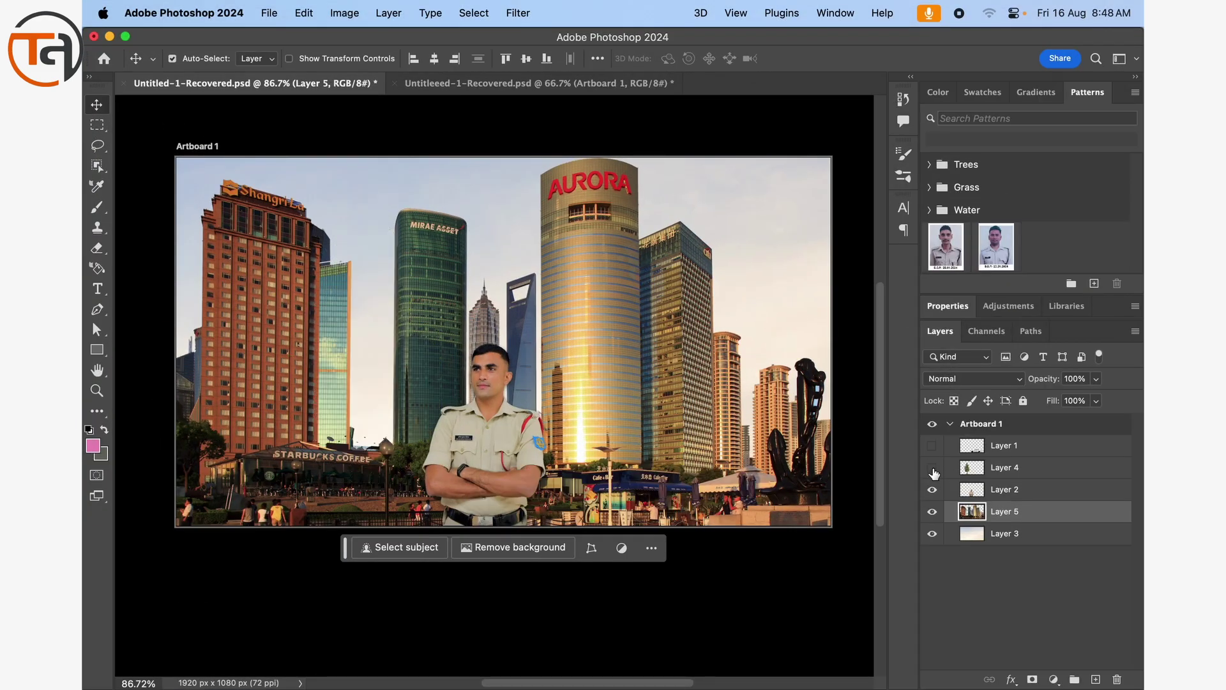
pyautogui.click(932, 468)
pyautogui.click(931, 447)
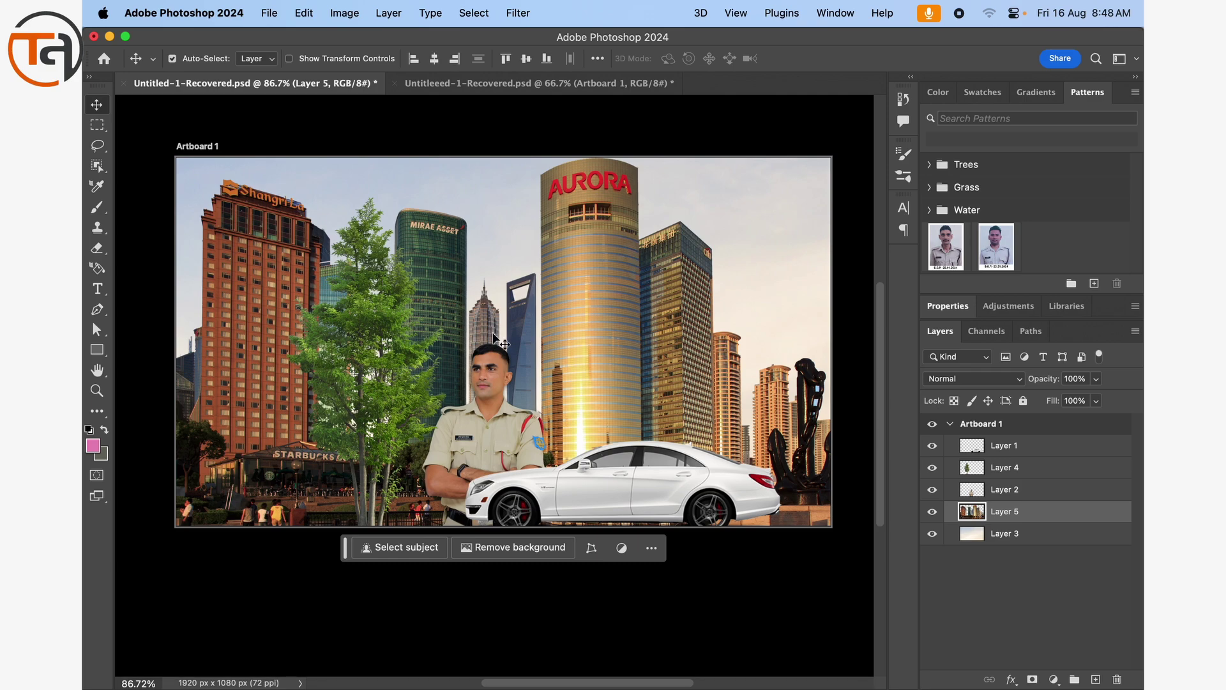
# Step: Switch back to After Effects and import Untitled-1.psd as a Composition with Editable Layer Styles
pyautogui.hotkey('ctrl', 'Up')
pyautogui.click(291, 236)
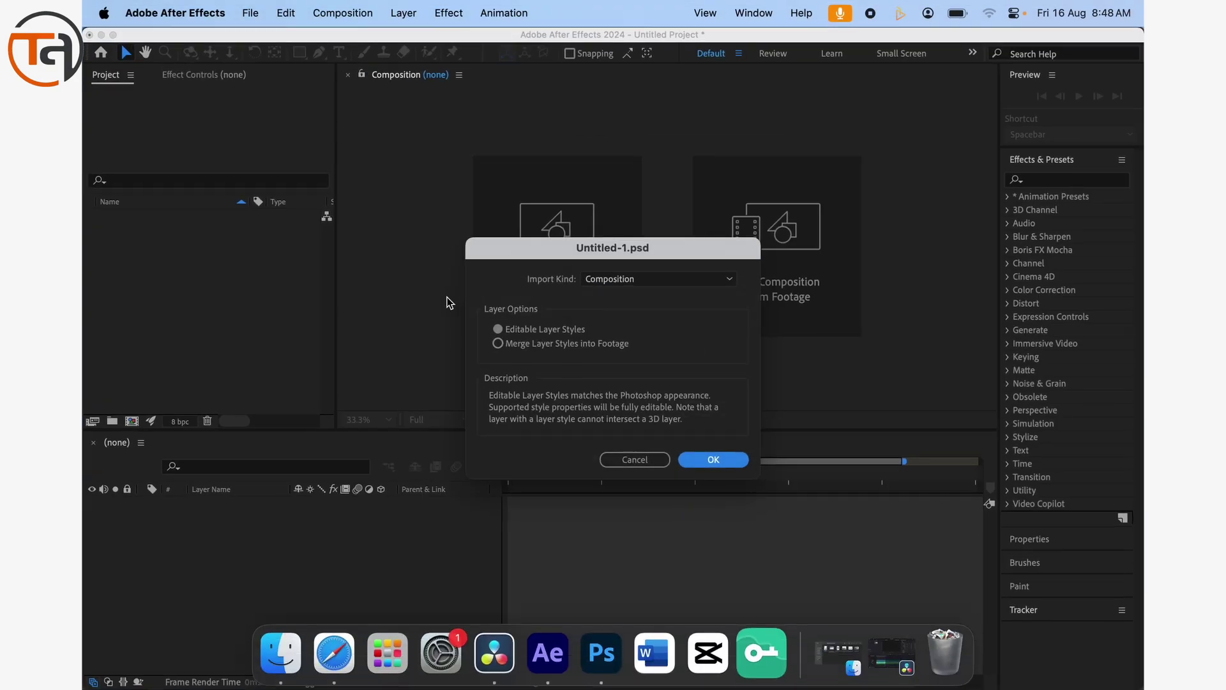
pyautogui.click(511, 345)
pyautogui.click(497, 329)
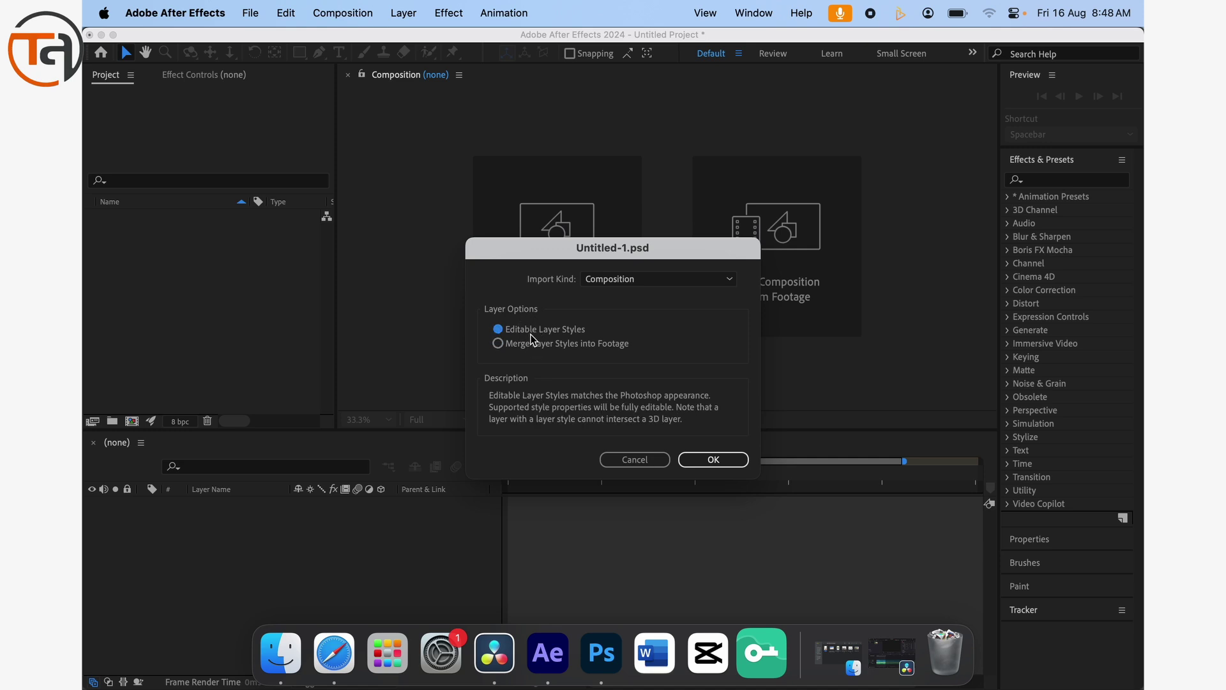
pyautogui.click(698, 458)
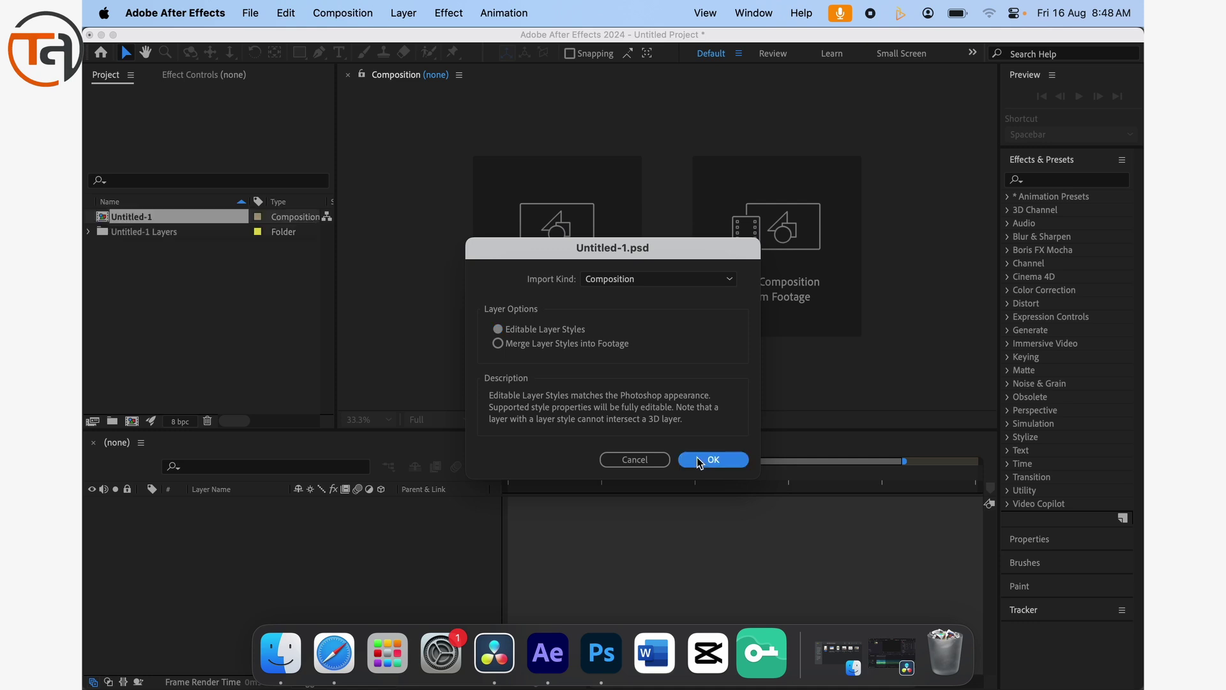
pyautogui.click(194, 274)
# Step: Open the Untitled-1 composition and its nested Artboard 1, and check the layers by hiding and restoring the lower three
pyautogui.doubleClick(160, 218)
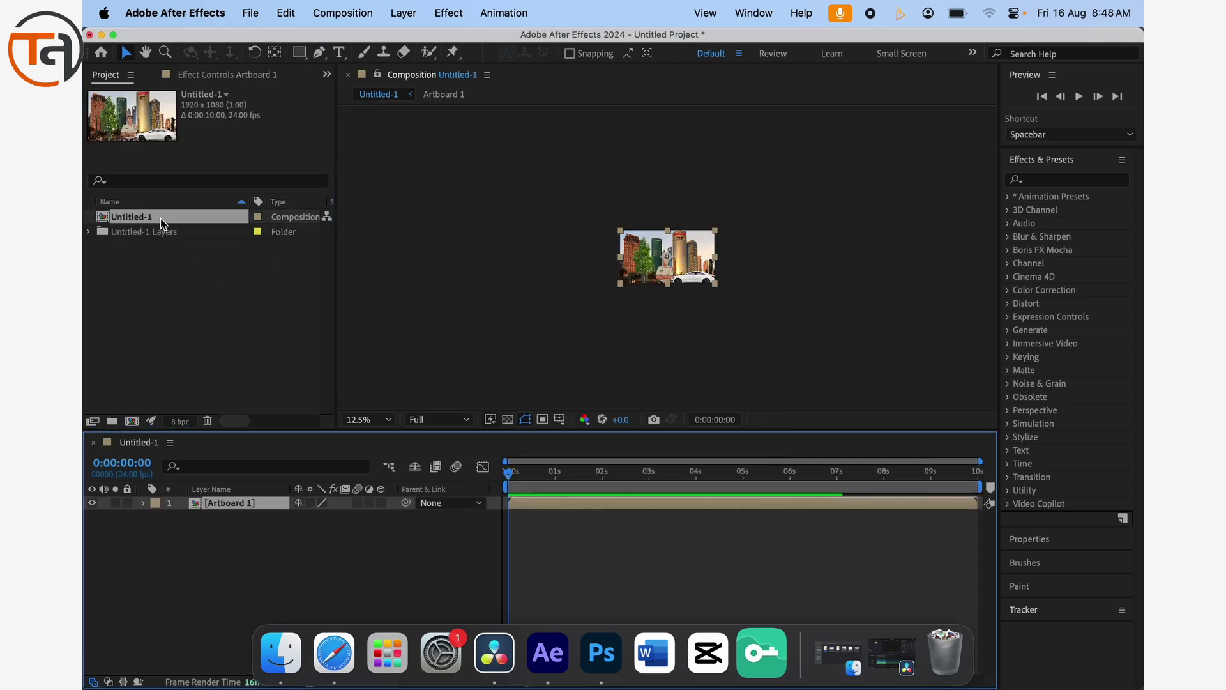
pyautogui.doubleClick(223, 504)
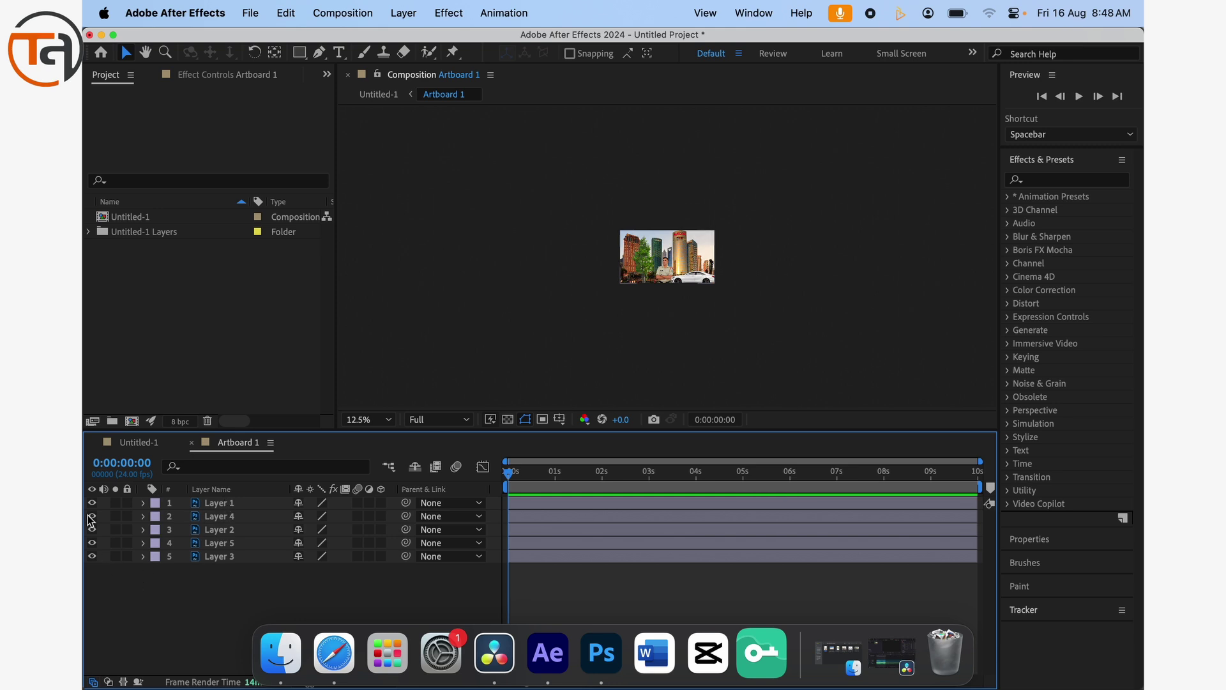
pyautogui.moveTo(92, 556); pyautogui.dragTo(92, 530)
pyautogui.scroll(3, 573, 296)
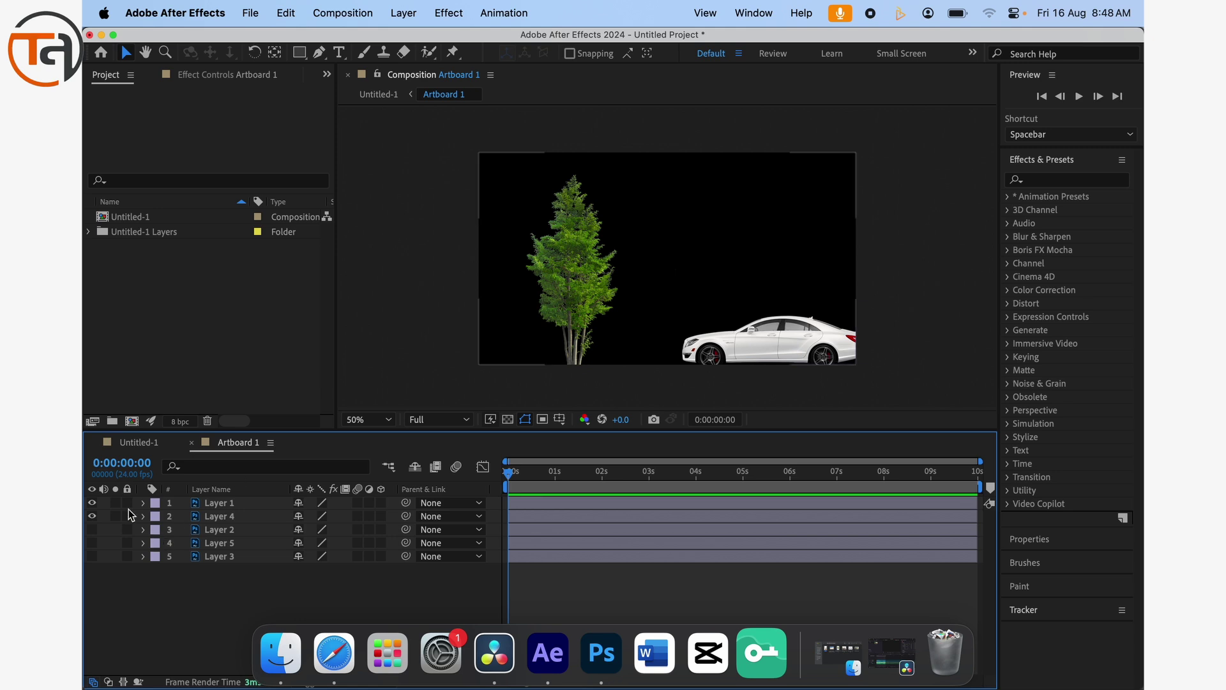
pyautogui.moveTo(92, 530); pyautogui.dragTo(92, 556)
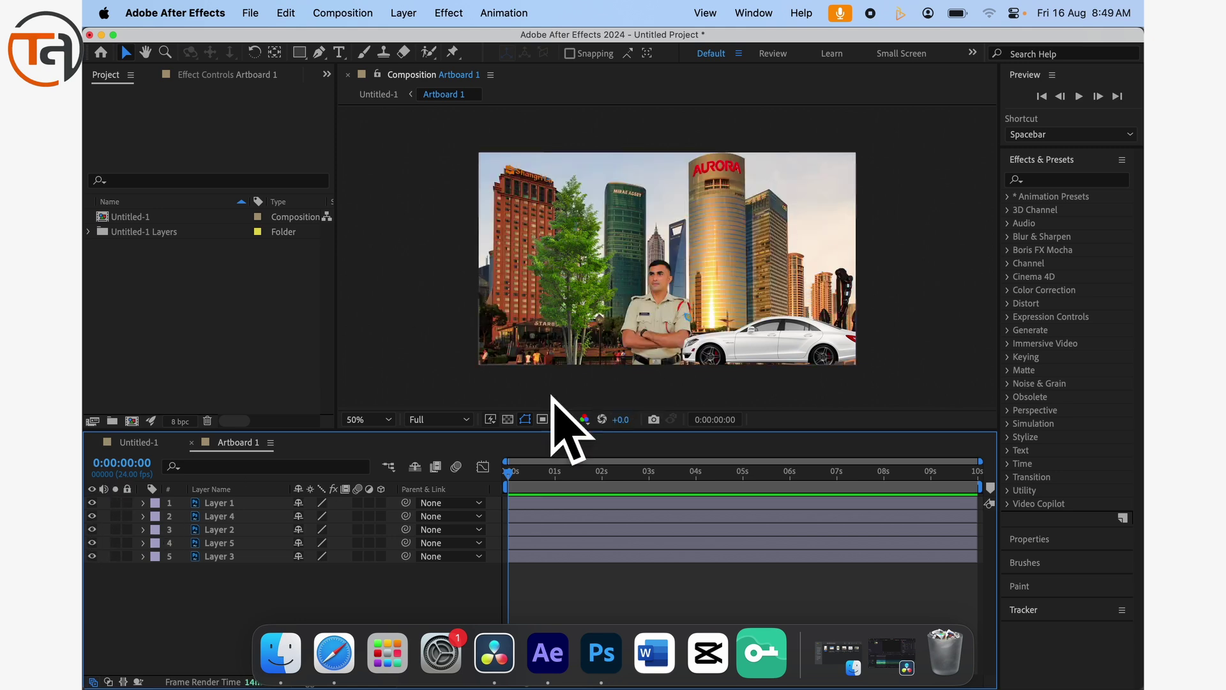
# Step: Delete all layers in Artboard 1 and remove the Untitled-1 composition and the Untitled-1 Layers folder from the project
pyautogui.press('super+a')
pyautogui.press('Delete')
pyautogui.click(196, 271)
pyautogui.moveTo(195, 266); pyautogui.dragTo(196, 220)
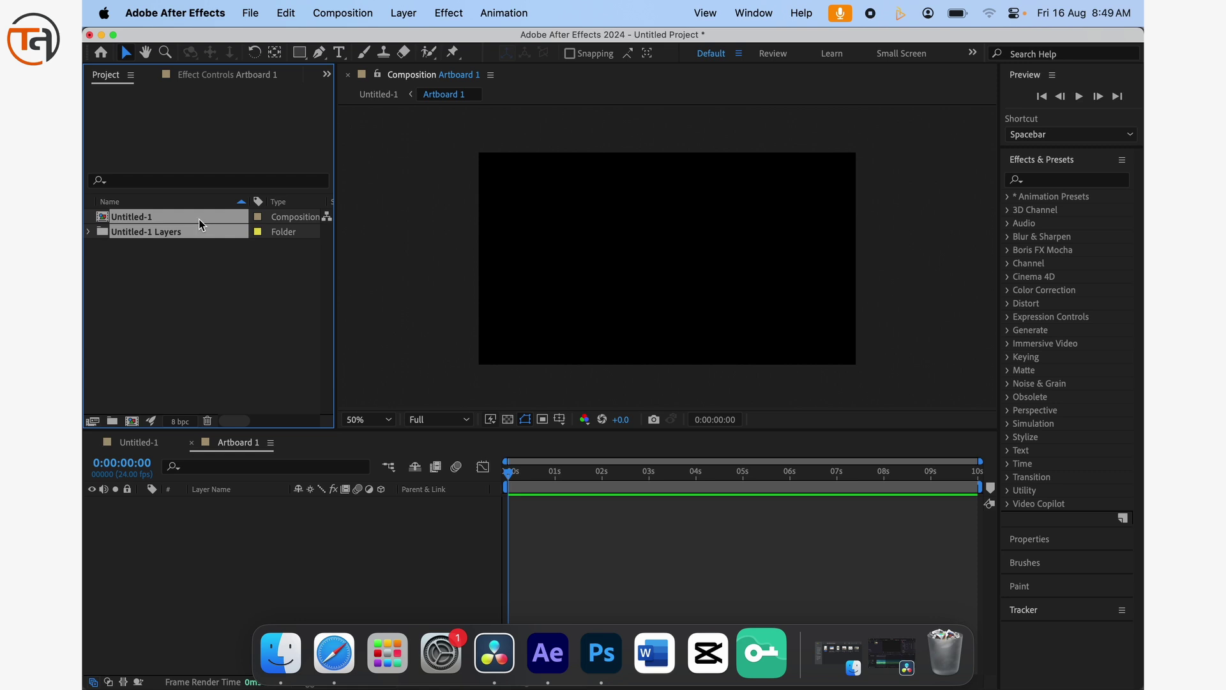
pyautogui.press('Delete')
pyautogui.click(781, 391)
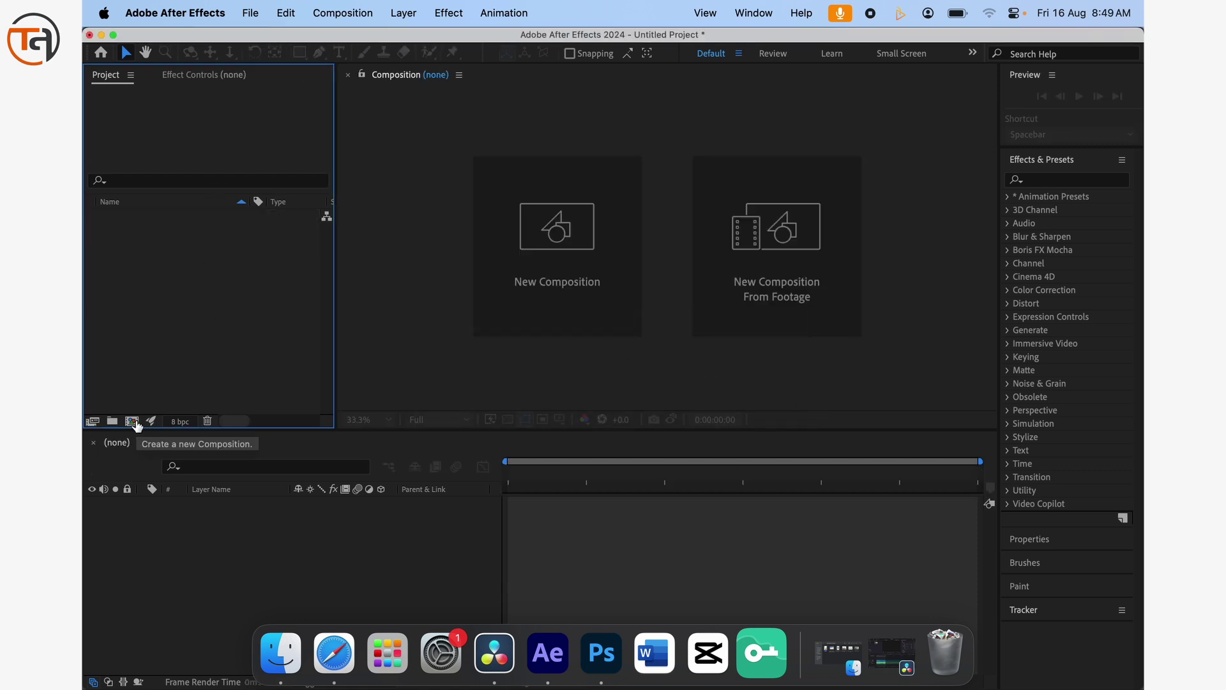
# Step: Create a composition named Comp 1 with the HD 1920x1080 24 fps preset and a 10-second duration
pyautogui.click(138, 423)
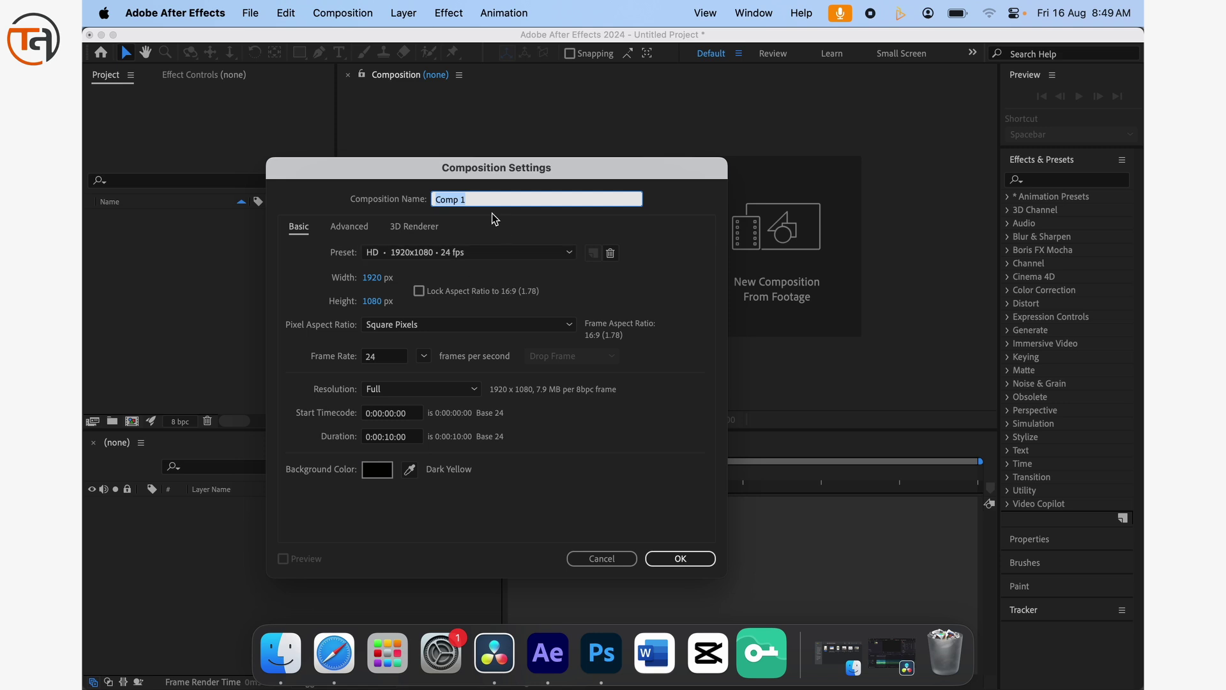
pyautogui.click(414, 240)
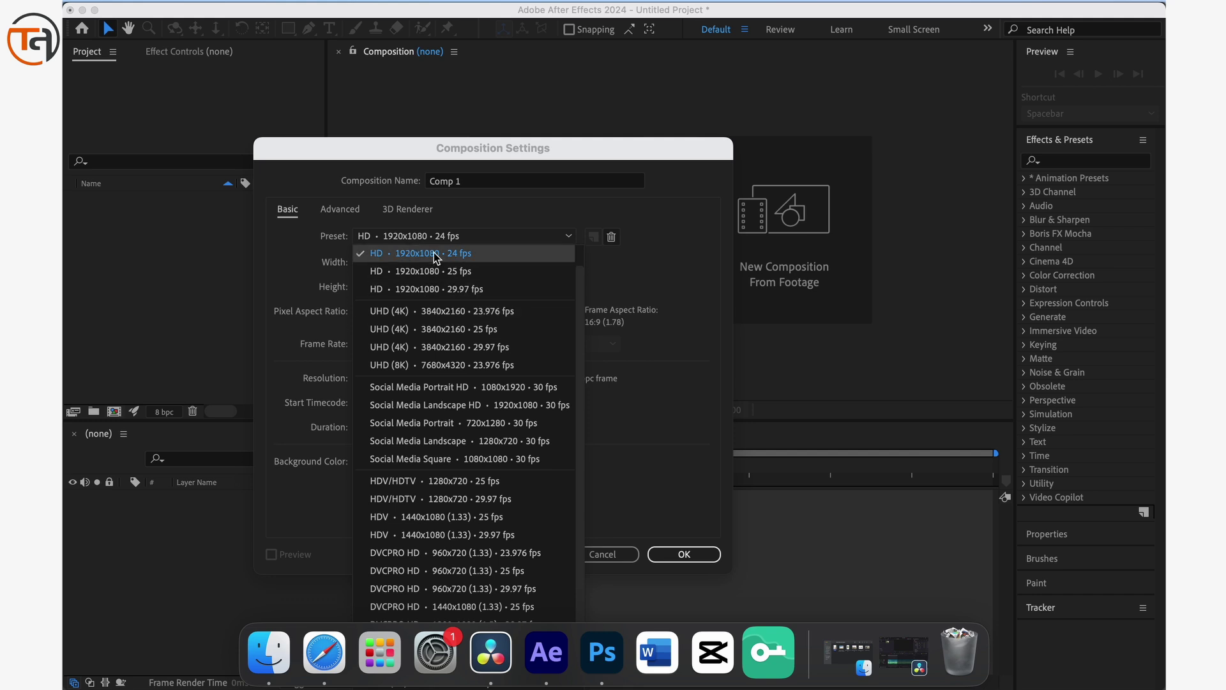
pyautogui.click(404, 259)
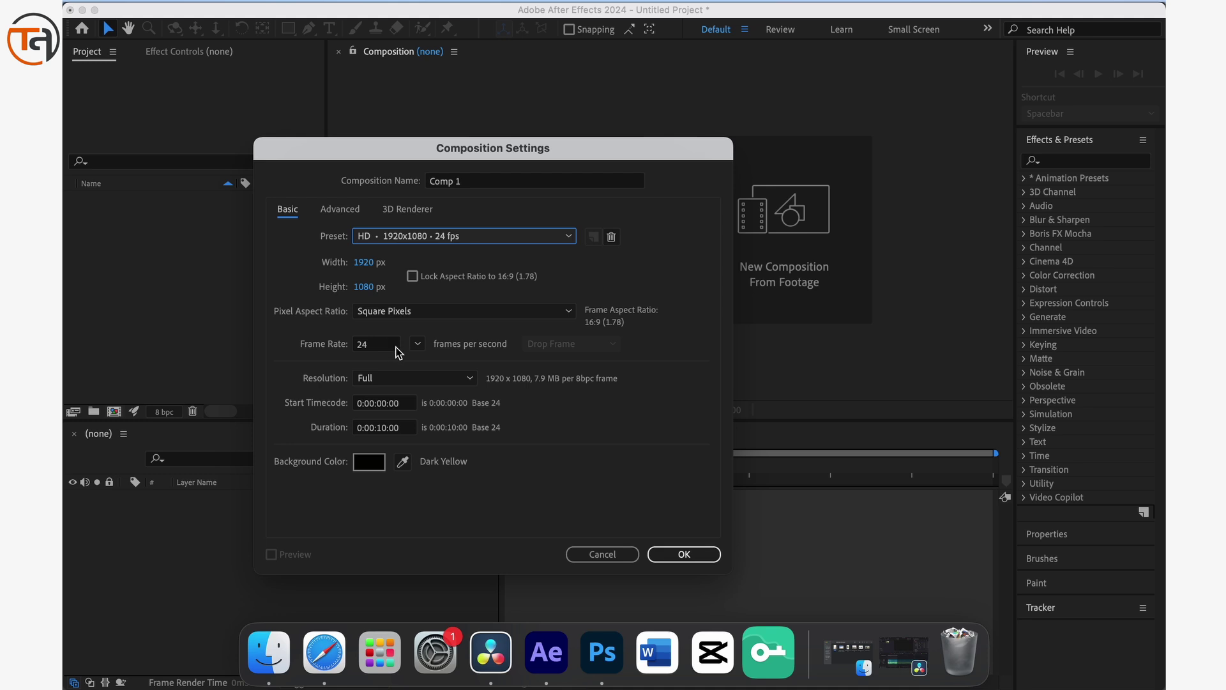
pyautogui.click(382, 345)
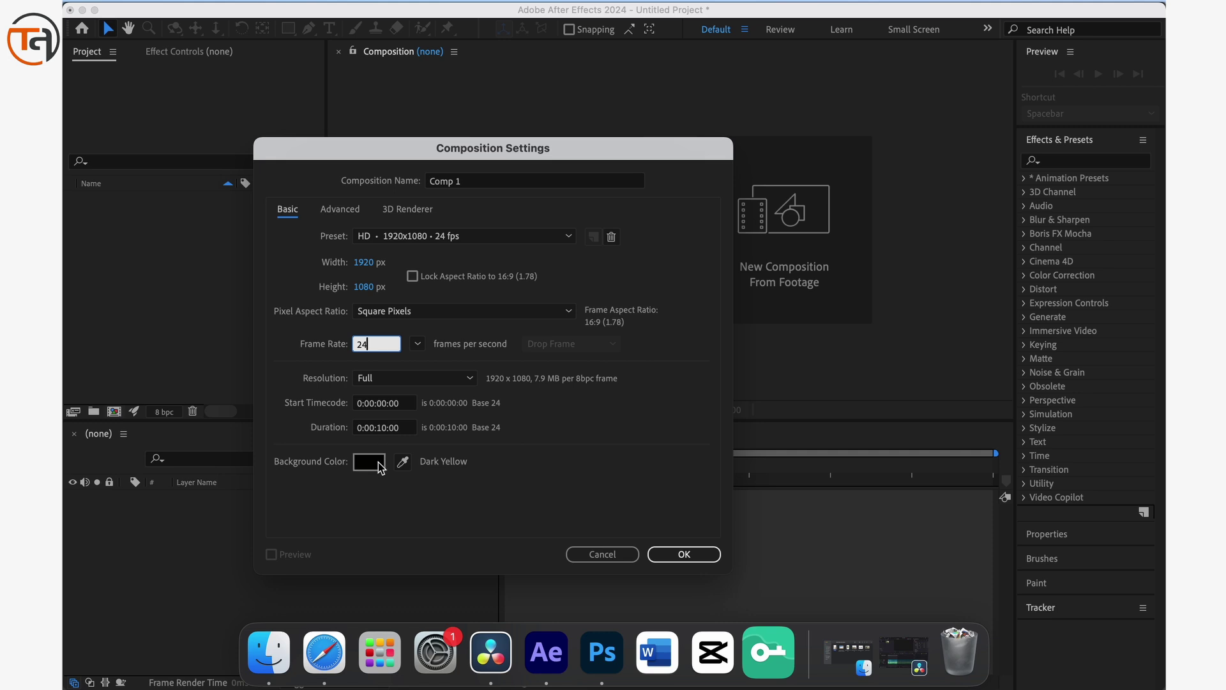
pyautogui.click(684, 554)
# Step: Import pngwing.com-56.png, pngwing.com-54.png, 22.png and pngwing.com-43.png into the project as footage
pyautogui.click(113, 253)
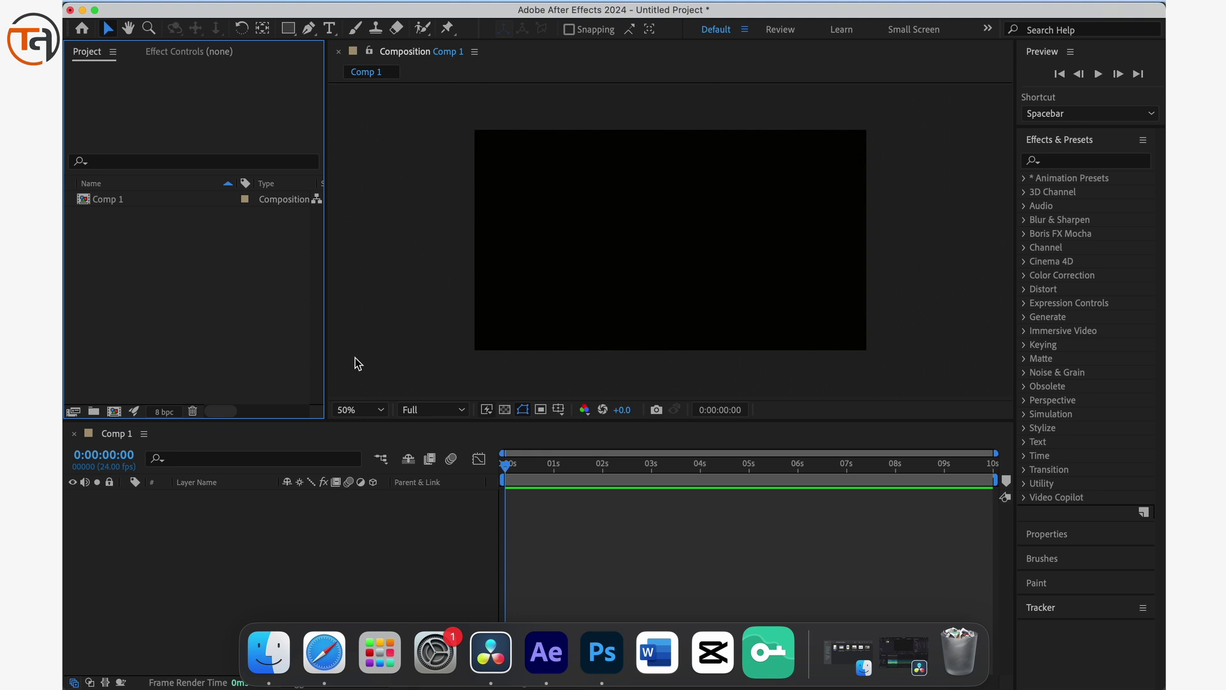
pyautogui.doubleClick(133, 261)
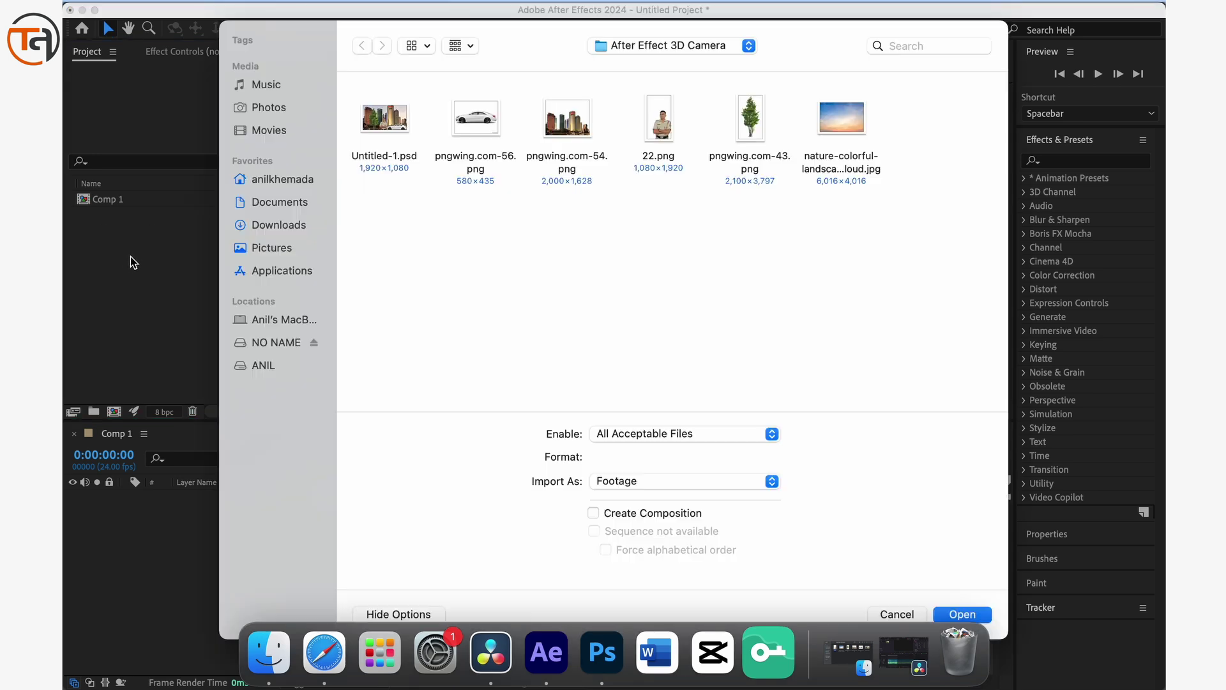
pyautogui.click(467, 139)
pyautogui.keyDown('super'); pyautogui.click(566, 134); pyautogui.keyUp('super')
pyautogui.keyDown('super'); pyautogui.click(648, 140); pyautogui.keyUp('super')
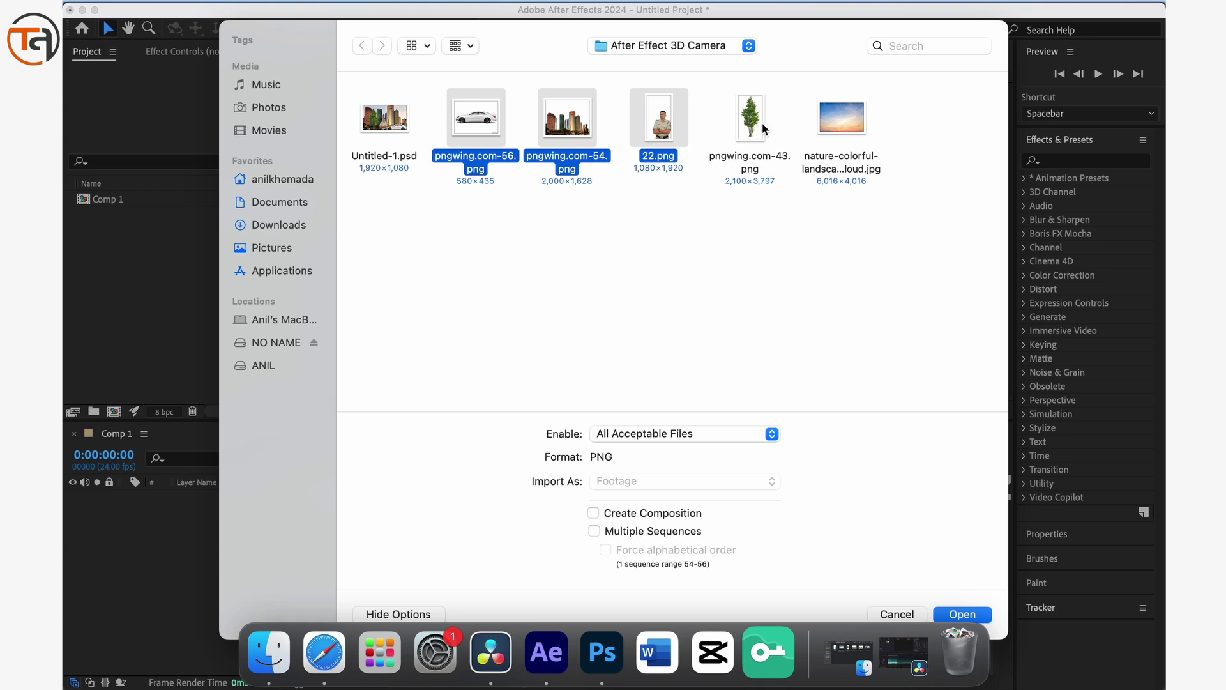
pyautogui.keyDown('super'); pyautogui.click(764, 130); pyautogui.keyUp('super')
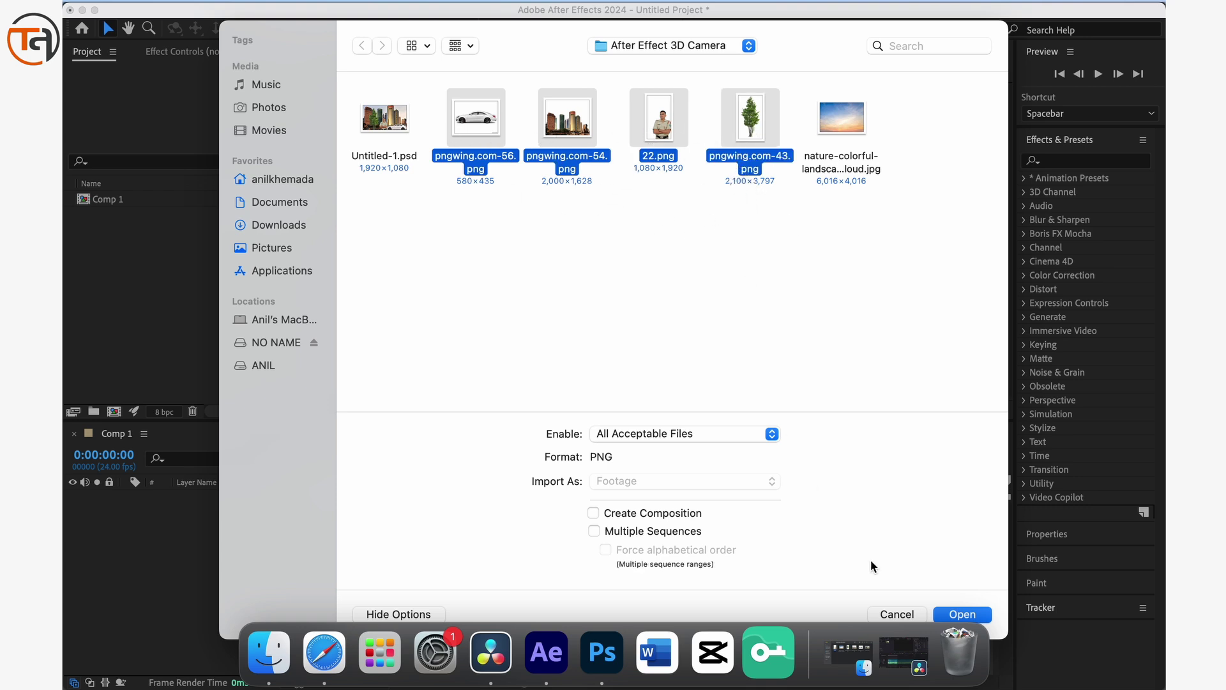
pyautogui.click(960, 612)
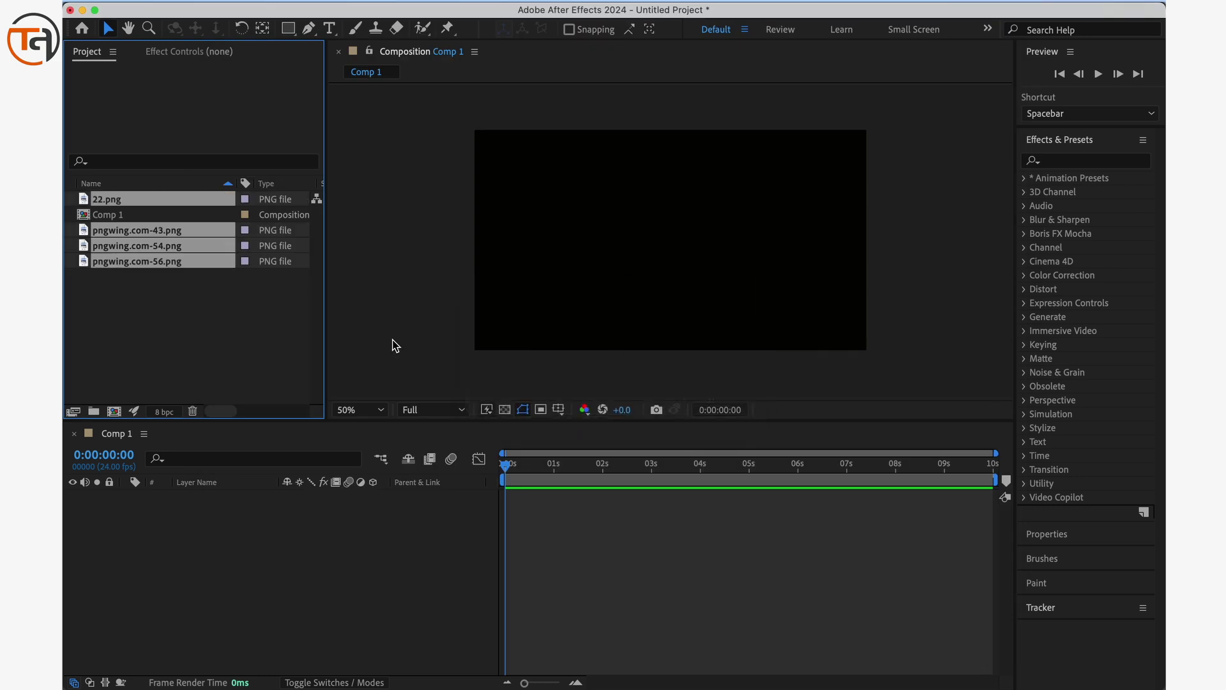
pyautogui.click(244, 360)
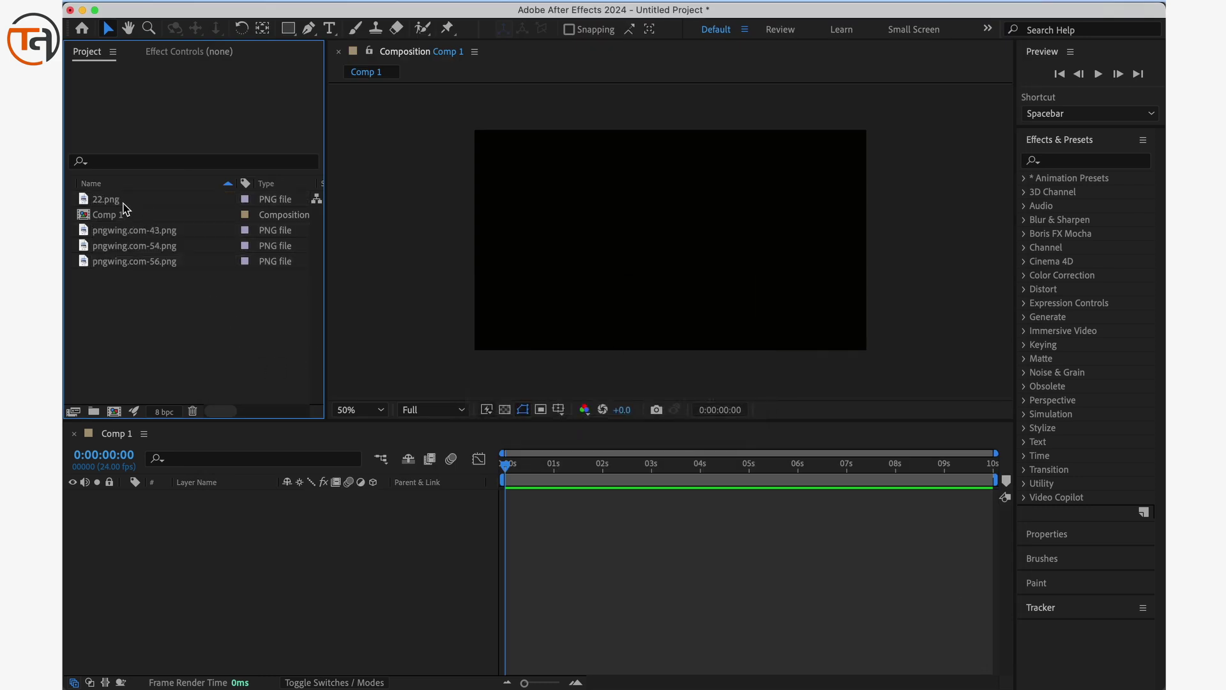
# Step: Examine the thumbnails of the four imported PNG files to identify which image each one contains
pyautogui.click(126, 199)
pyautogui.click(124, 231)
pyautogui.click(130, 245)
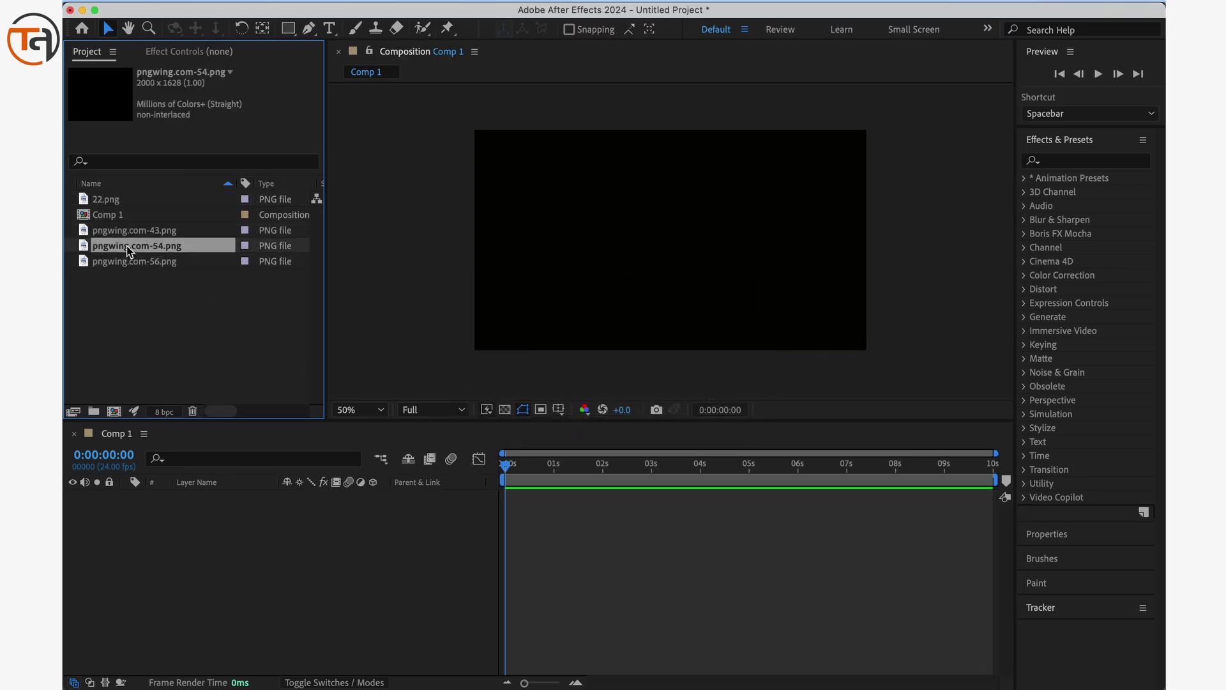
pyautogui.click(131, 263)
pyautogui.click(123, 198)
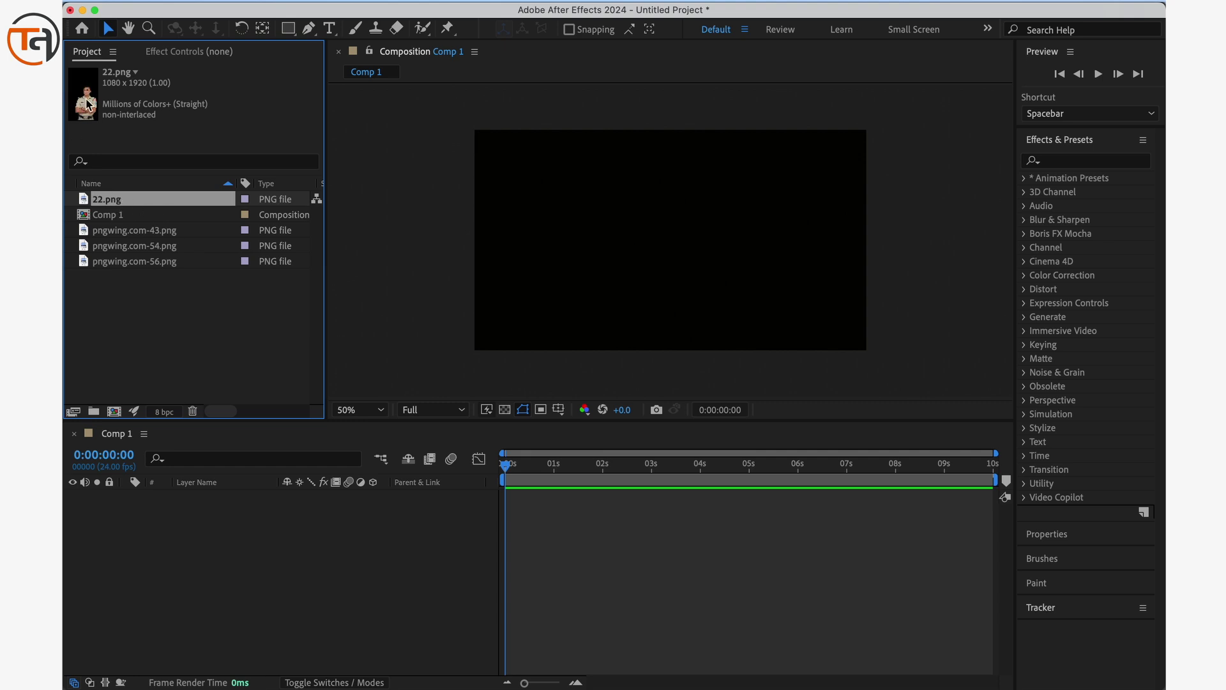
pyautogui.click(115, 233)
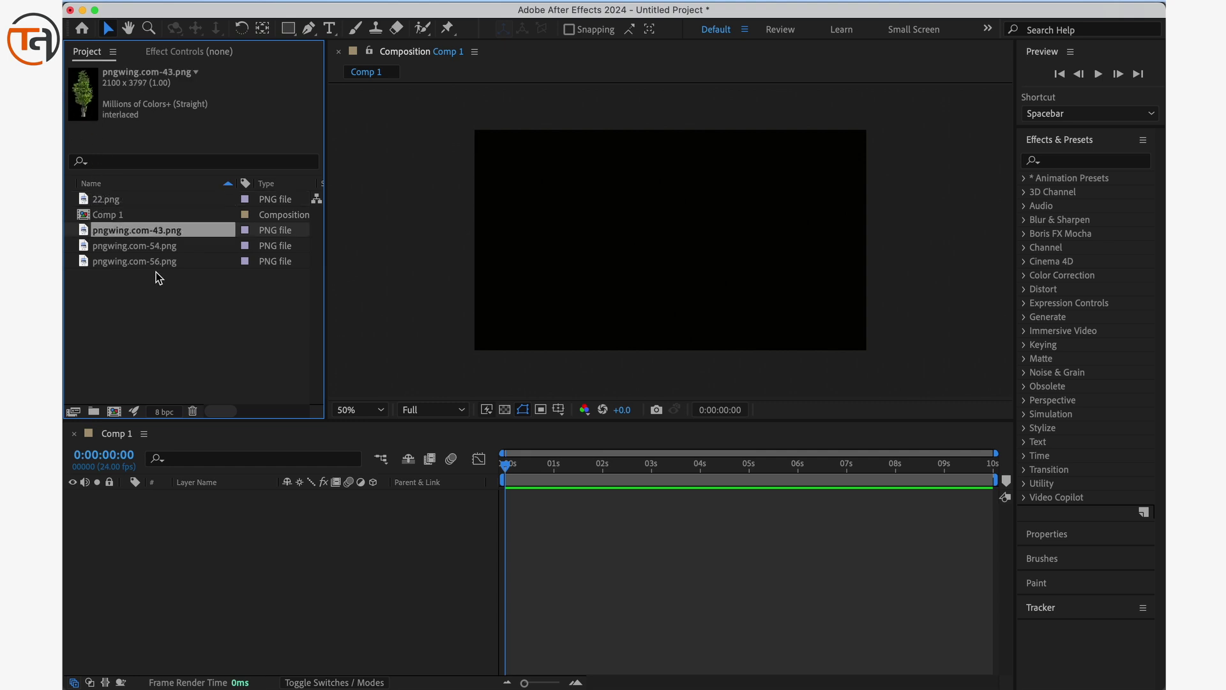
pyautogui.click(140, 250)
pyautogui.click(133, 264)
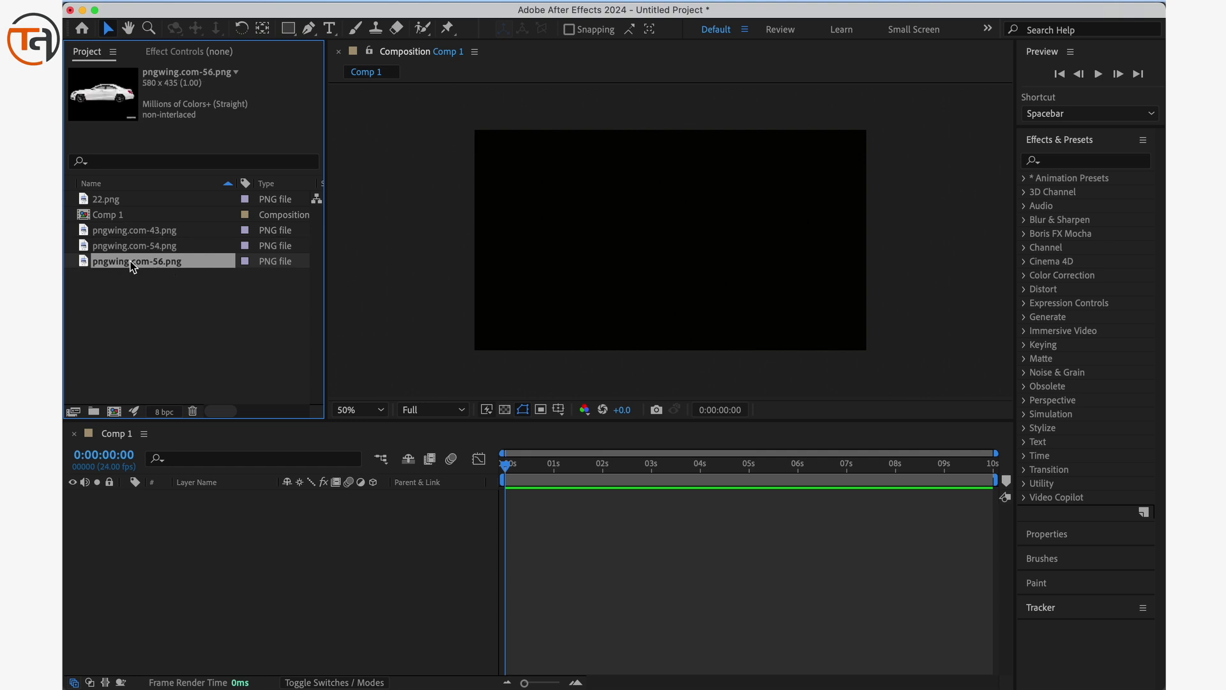
# Step: Review the previews of 22.png, pngwing.com-43.png, pngwing.com-54.png and pngwing.com-56.png to match each file to its subject
pyautogui.click(126, 200)
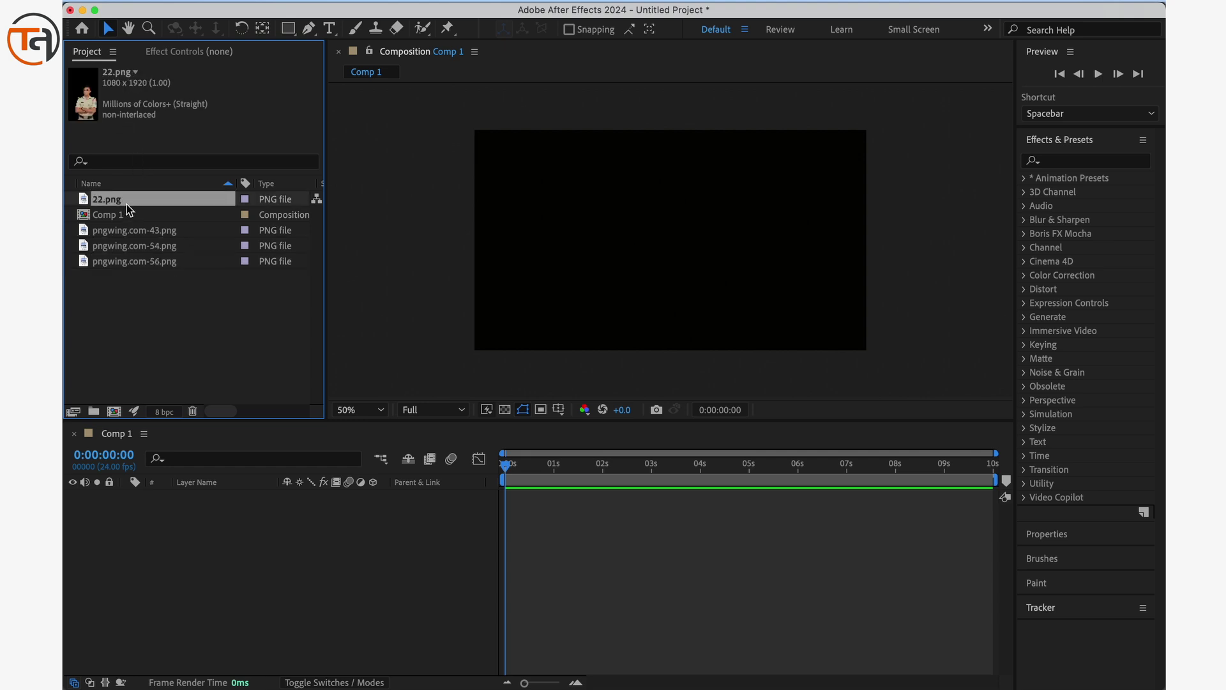
pyautogui.click(136, 232)
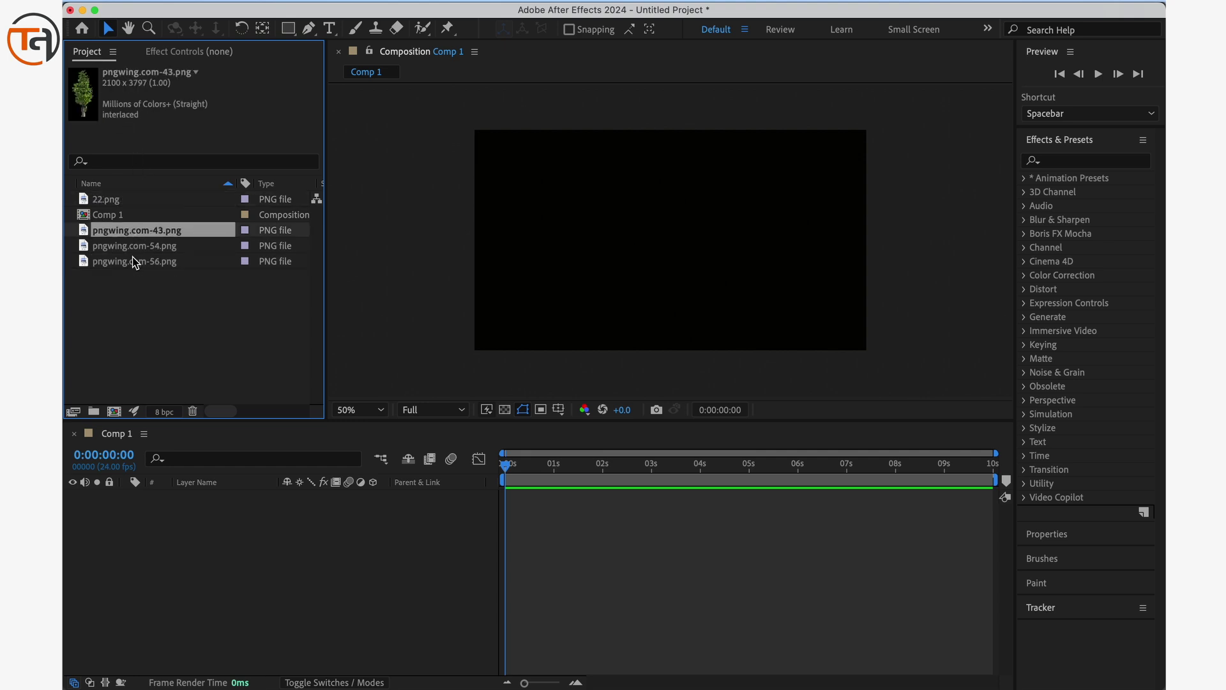
pyautogui.click(134, 249)
pyautogui.click(136, 263)
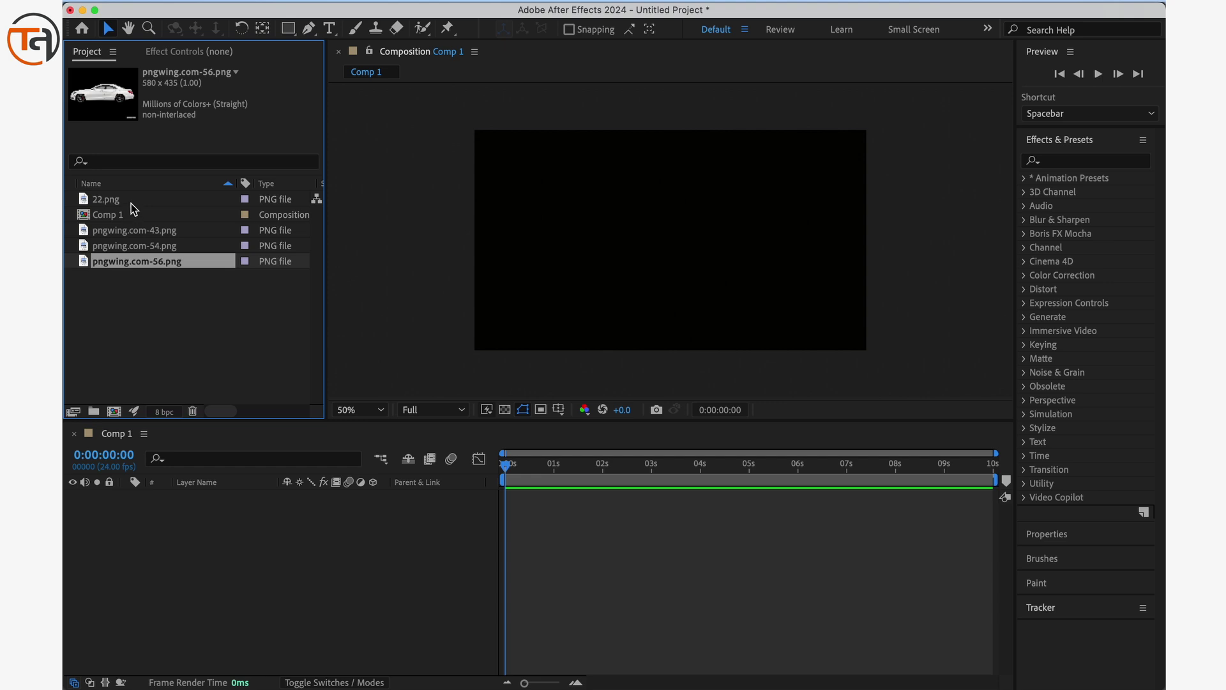
pyautogui.click(132, 200)
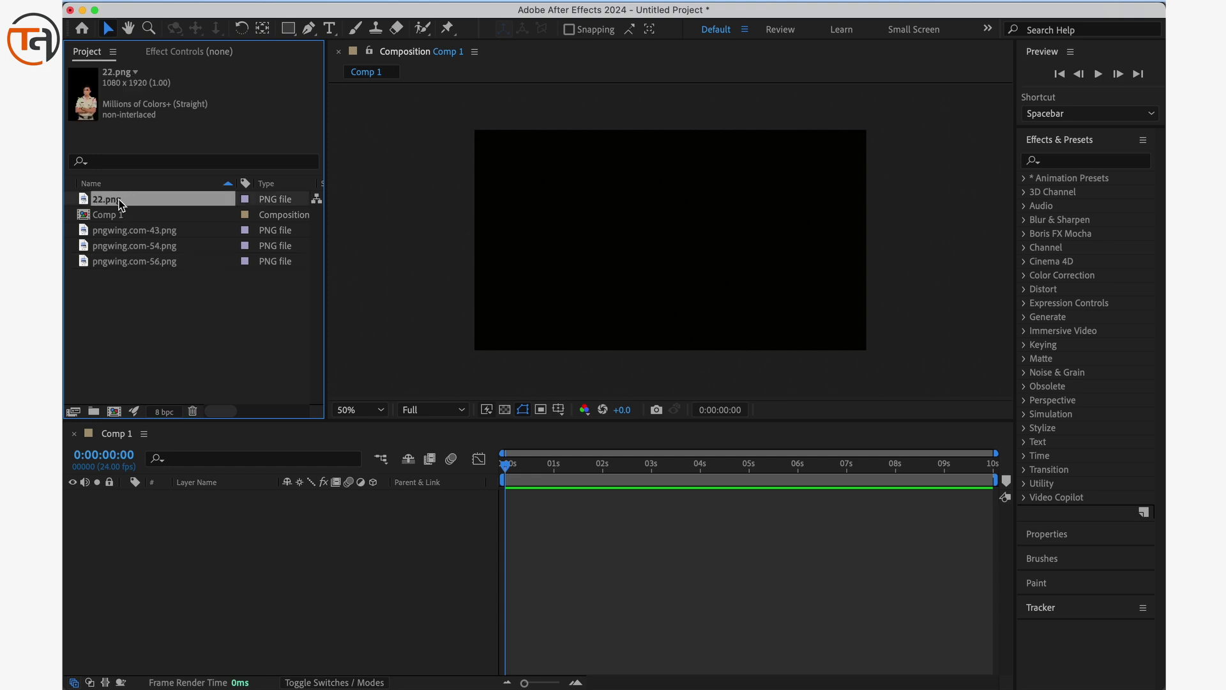
pyautogui.click(124, 234)
pyautogui.click(126, 245)
pyautogui.click(131, 261)
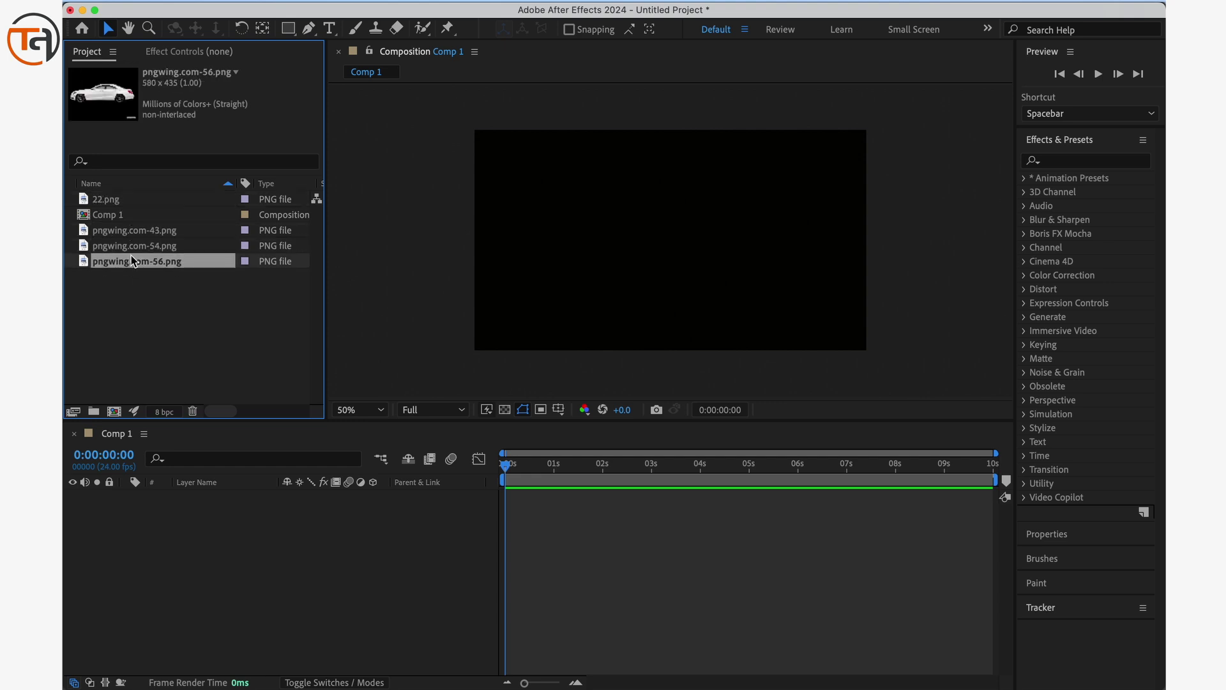
pyautogui.click(120, 199)
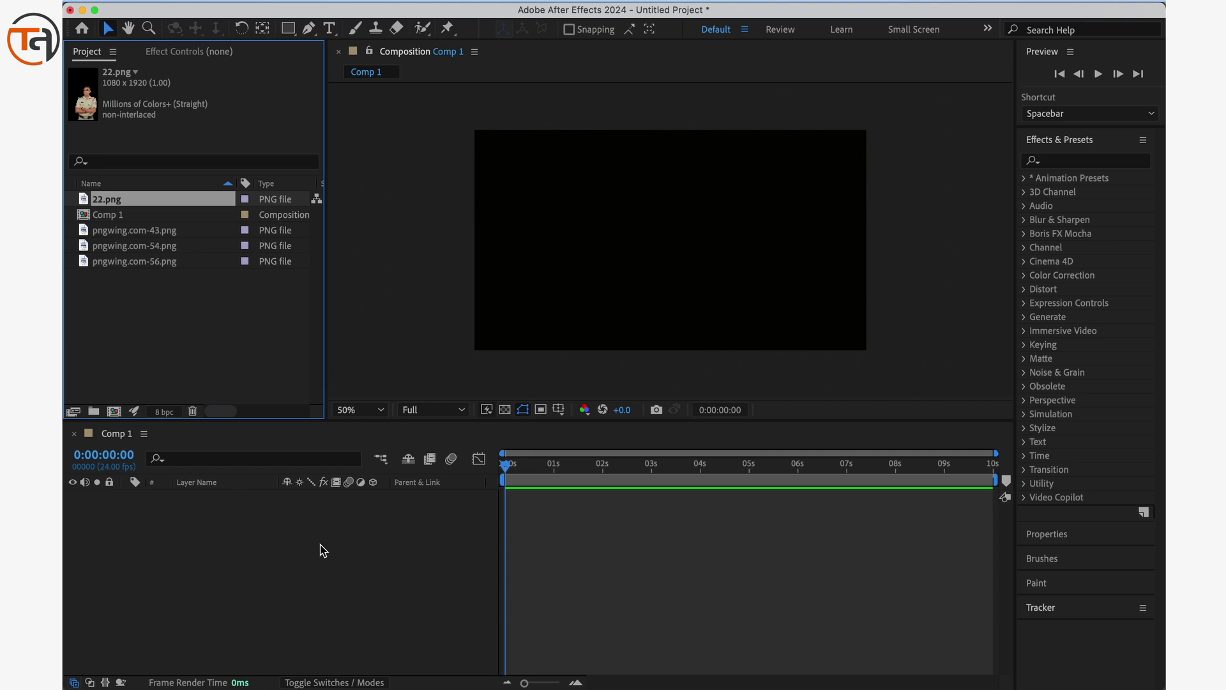
pyautogui.click(124, 231)
# Step: Rename the 22.png footage item as me in the project
pyautogui.click(120, 203)
pyautogui.rightClick(120, 204)
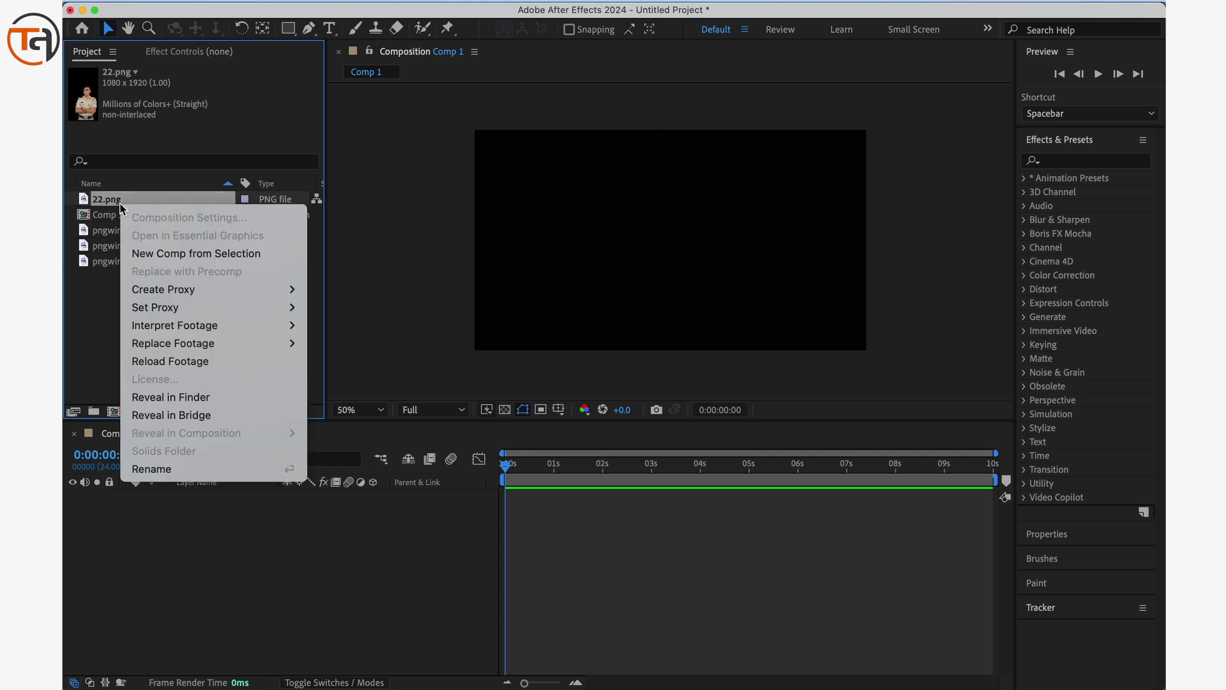
pyautogui.click(151, 468)
pyautogui.write('me')
pyautogui.click(175, 341)
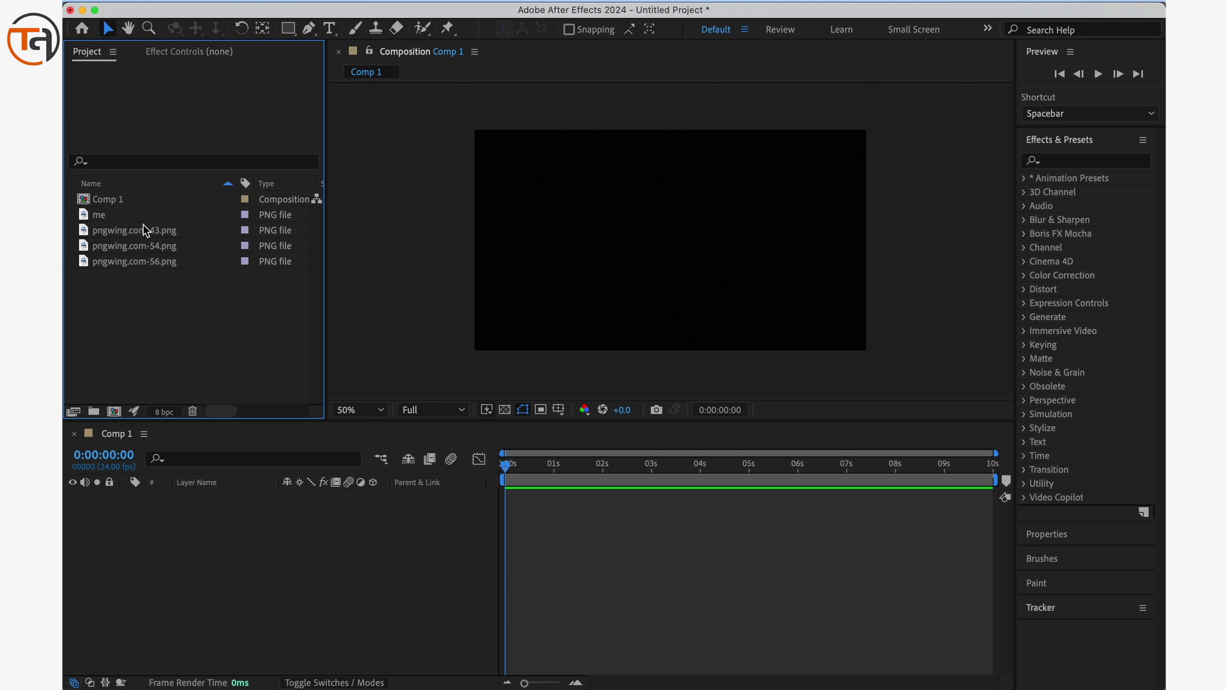
# Step: Rename the pngwing.com-43.png footage item as tree
pyautogui.click(139, 233)
pyautogui.rightClick(139, 235)
pyautogui.click(170, 501)
pyautogui.write('tree')
# Step: Rename the pngwing.com-54.png footage item as city
pyautogui.click(147, 231)
pyautogui.rightClick(170, 230)
pyautogui.click(209, 496)
pyautogui.write('city')
# Step: Rename the pngwing.com-56.png footage item as car
pyautogui.click(158, 246)
pyautogui.rightClick(159, 246)
pyautogui.click(195, 513)
pyautogui.write('c')
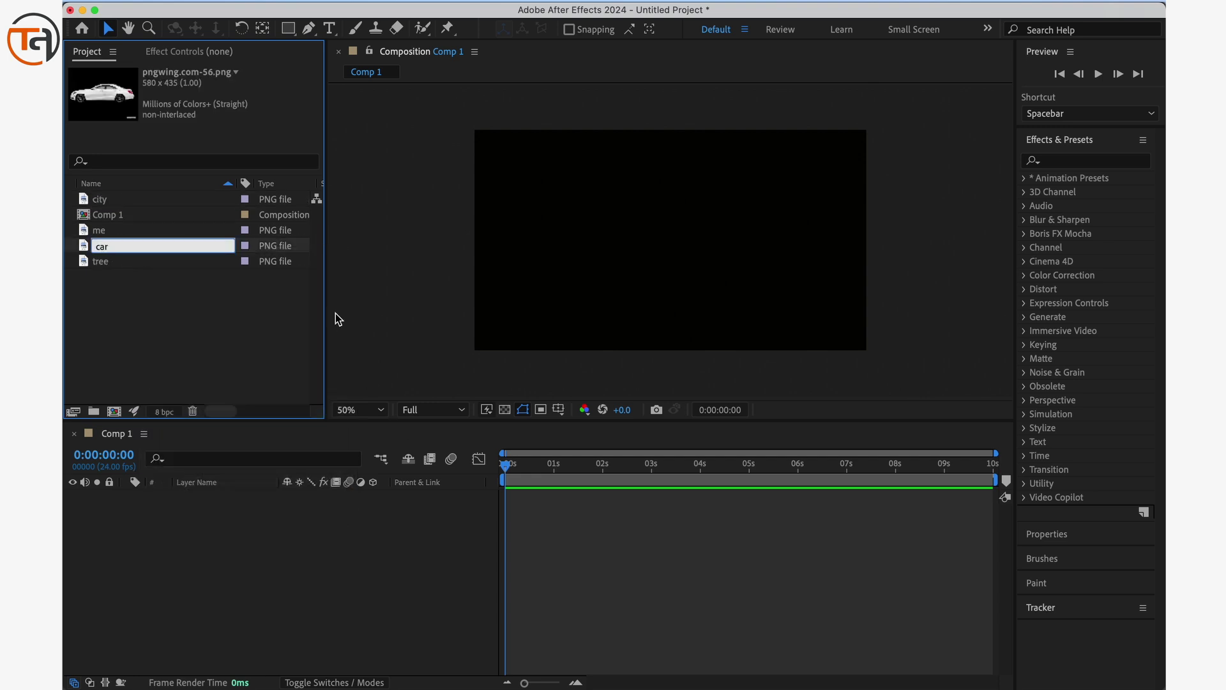
pyautogui.write('ar')
pyautogui.click(238, 304)
# Step: Add the car, city, me and tree footage items together as layers in the Comp 1 timeline
pyautogui.click(126, 198)
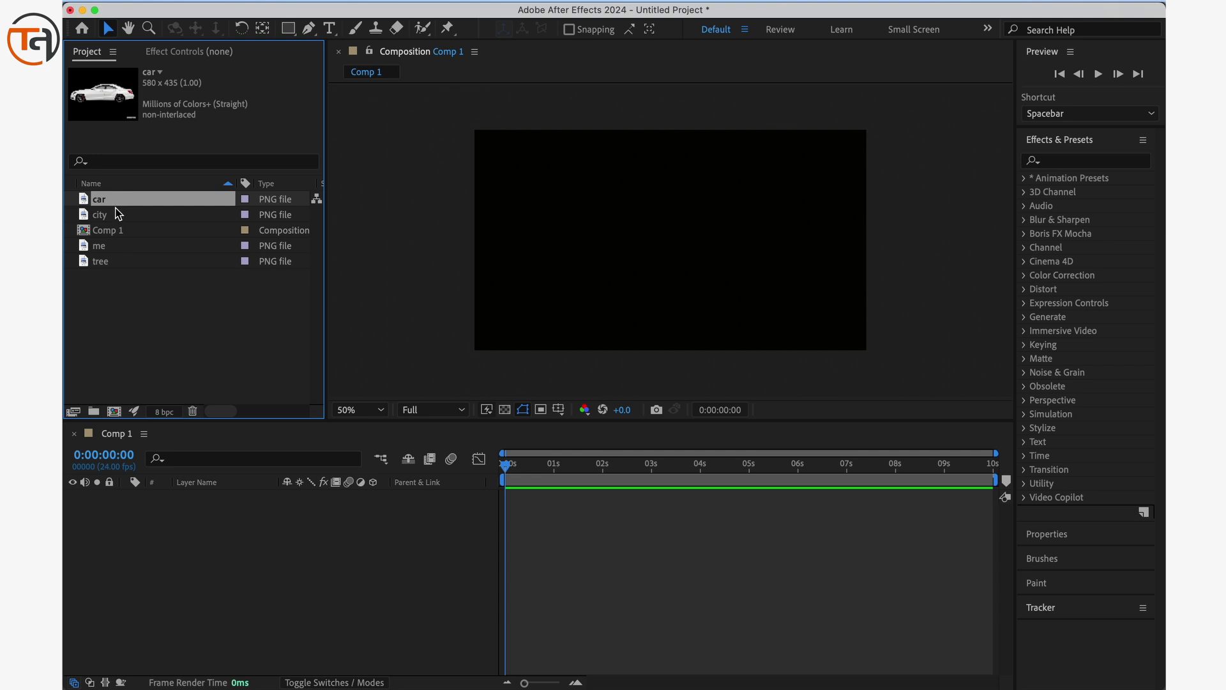
pyautogui.click(115, 215)
pyautogui.click(108, 248)
pyautogui.click(107, 261)
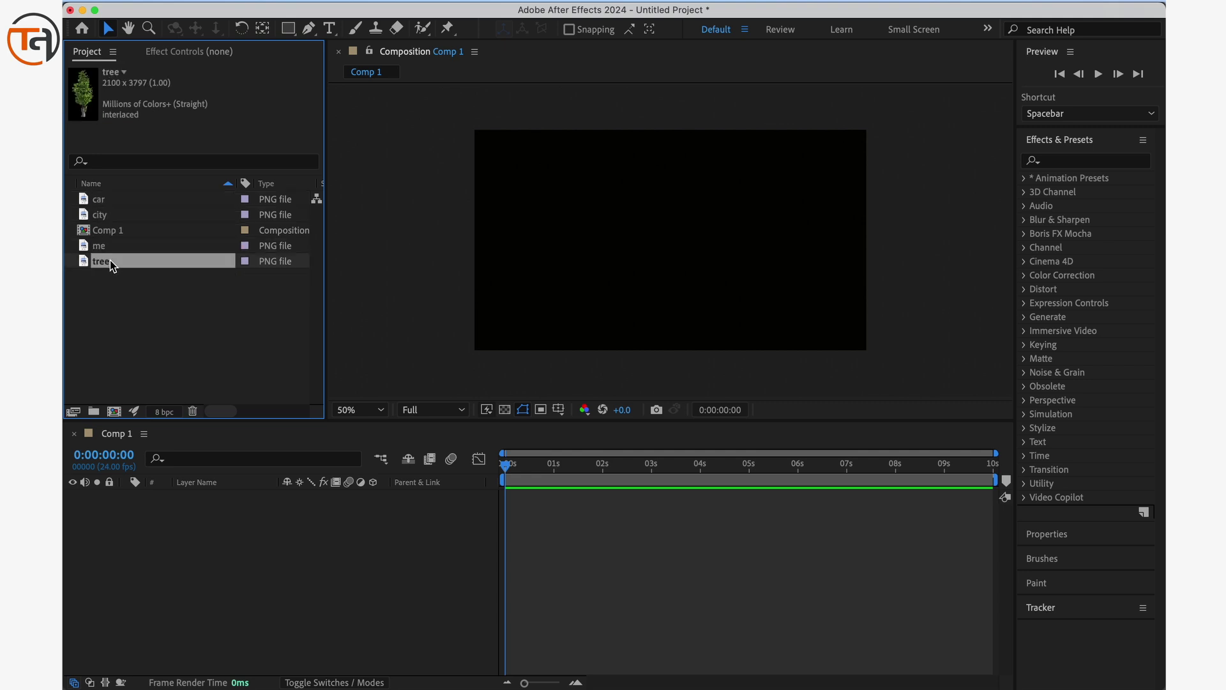
pyautogui.click(128, 204)
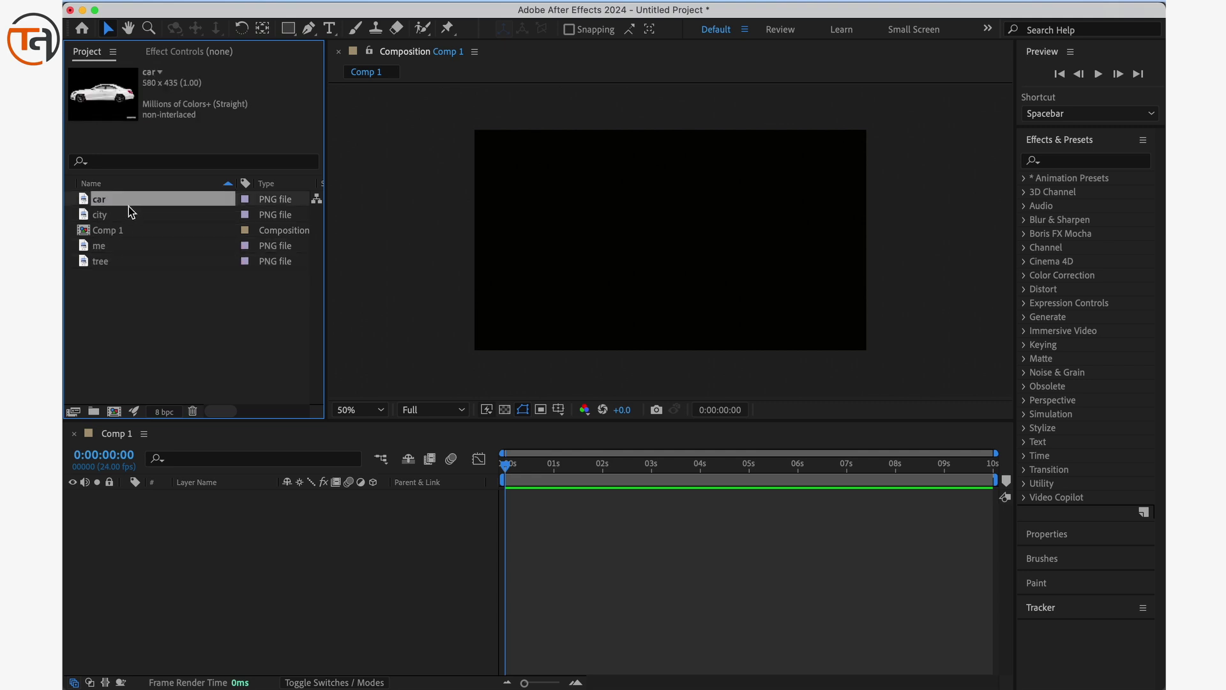
pyautogui.keyDown('shift'); pyautogui.click(124, 217); pyautogui.keyUp('shift')
pyautogui.keyDown('super'); pyautogui.click(124, 247); pyautogui.keyUp('super')
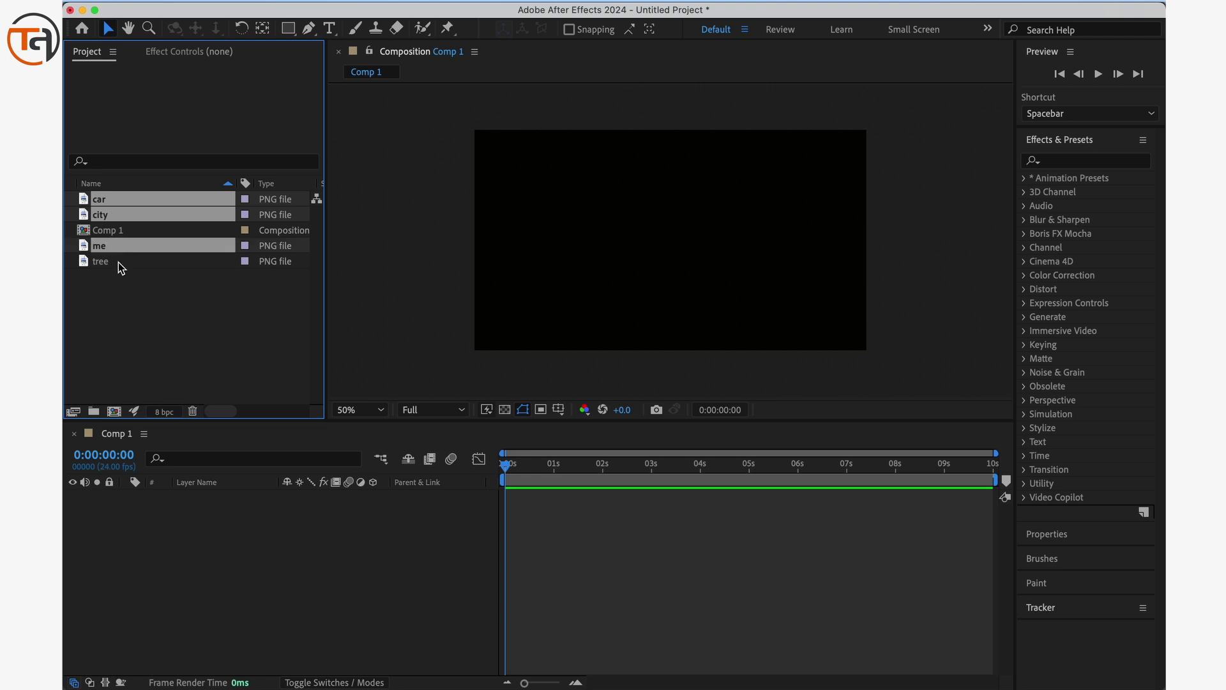
pyautogui.keyDown('super'); pyautogui.click(117, 261); pyautogui.keyUp('super')
pyautogui.moveTo(139, 355); pyautogui.dragTo(167, 553)
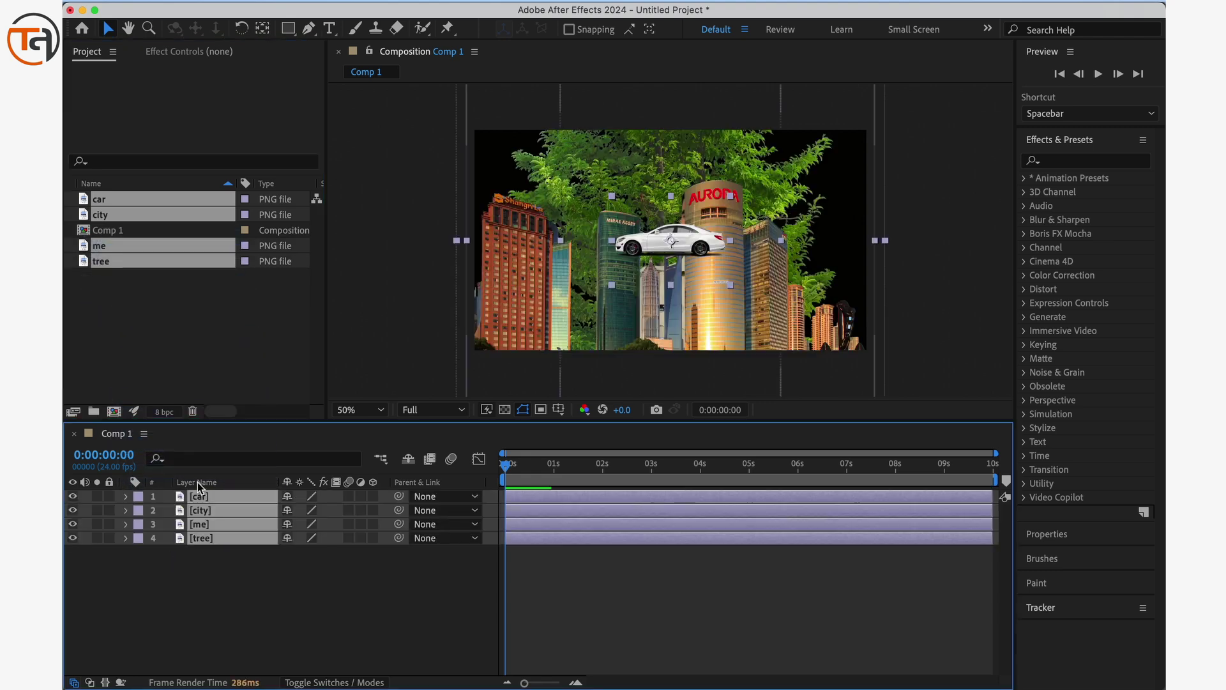
pyautogui.click(263, 595)
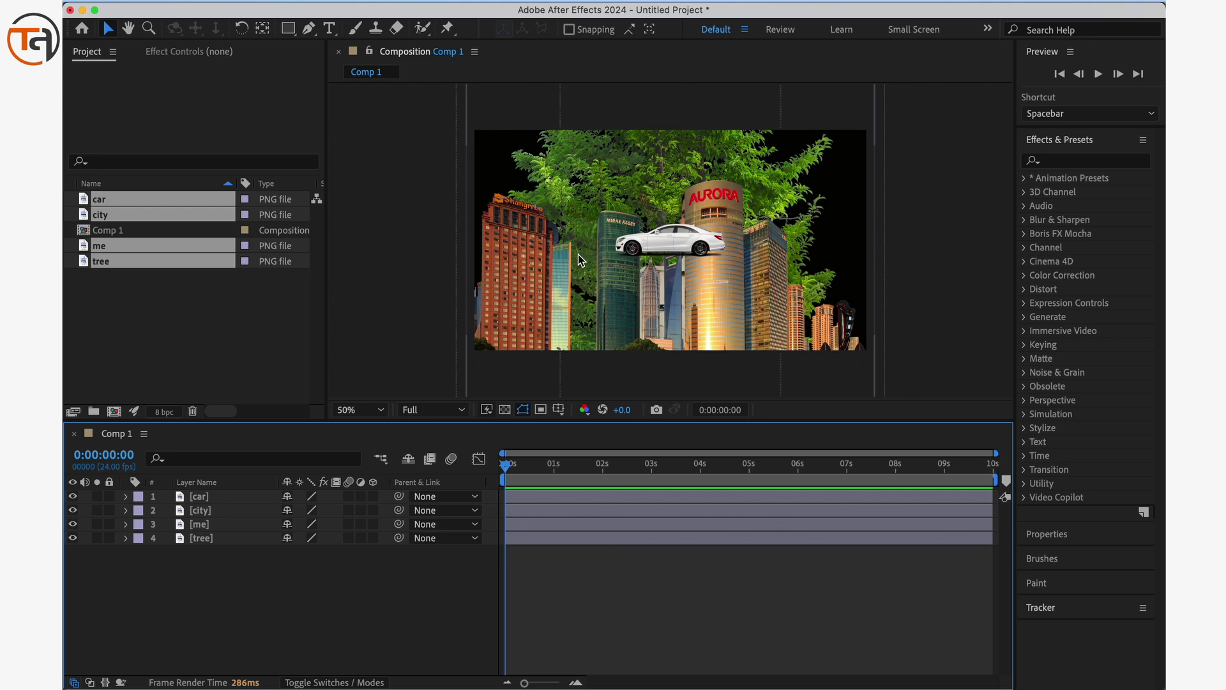
# Step: Create a one-node camera named Camera 1 in Comp 1 with the Custom preset and depth of field enabled
pyautogui.rightClick(244, 599)
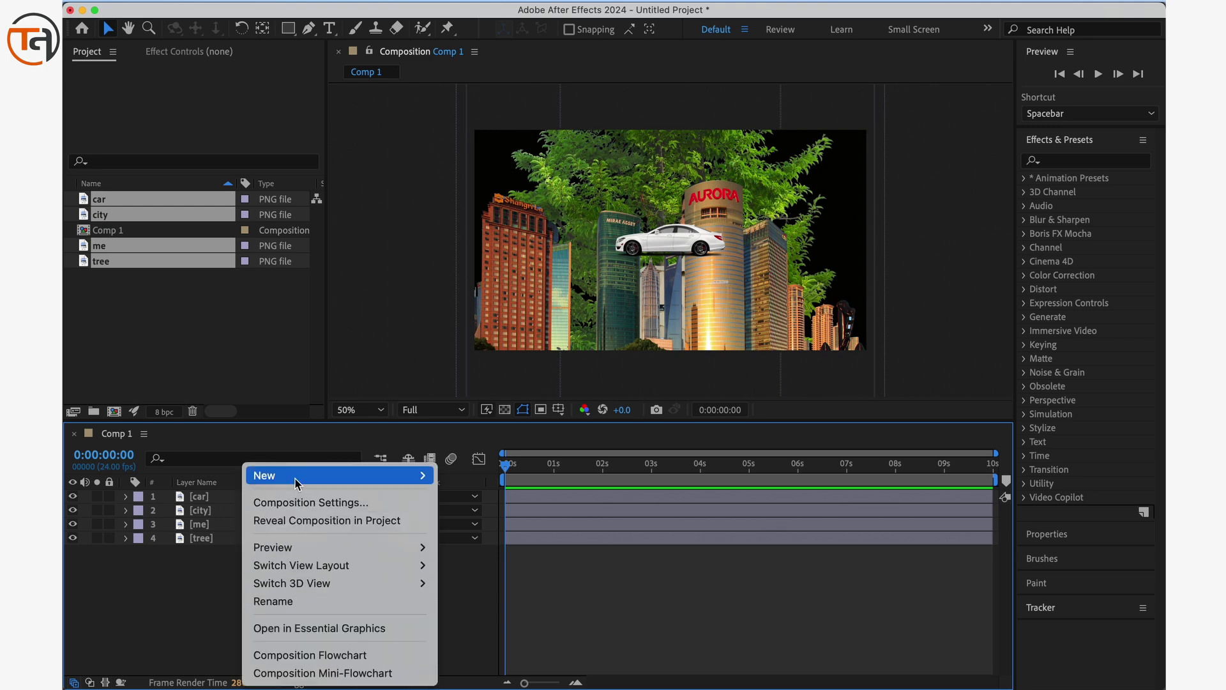
pyautogui.moveTo(297, 484)
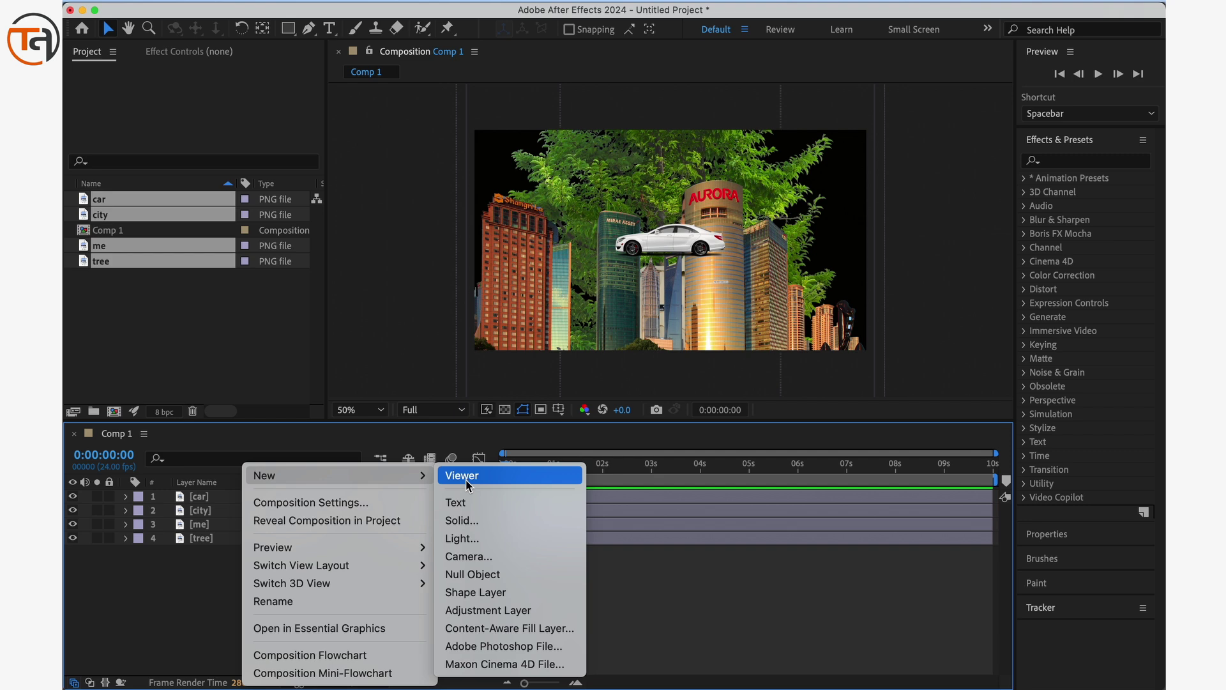
pyautogui.click(464, 561)
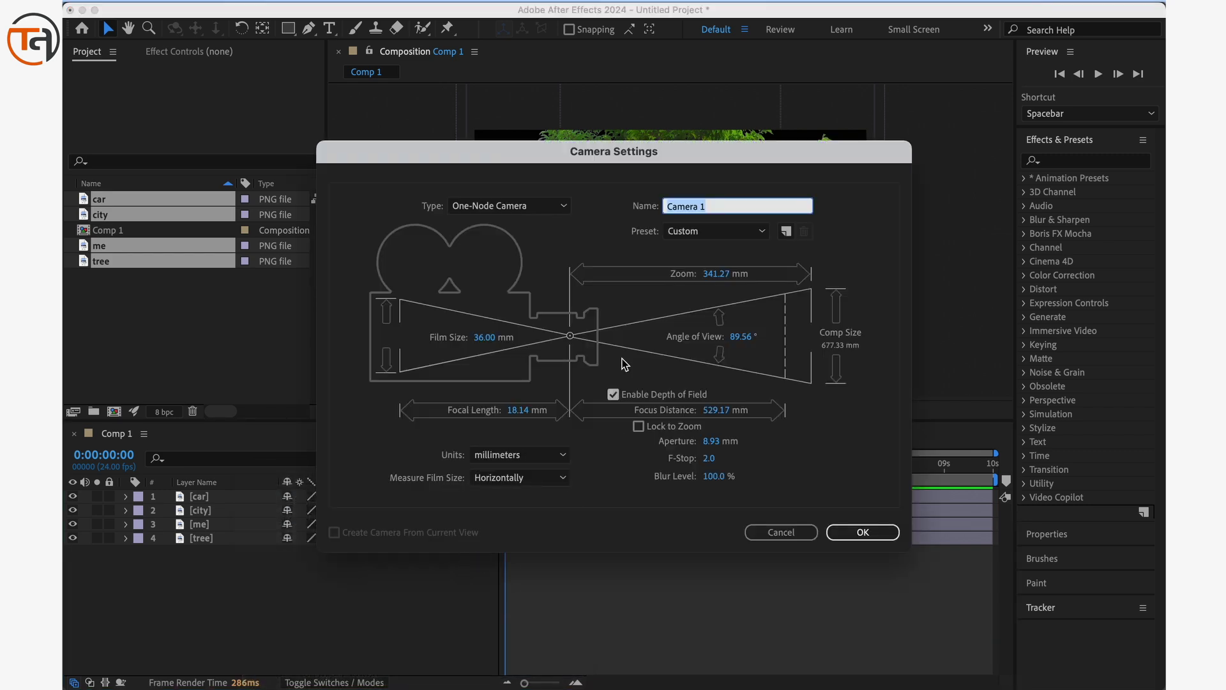
pyautogui.click(499, 209)
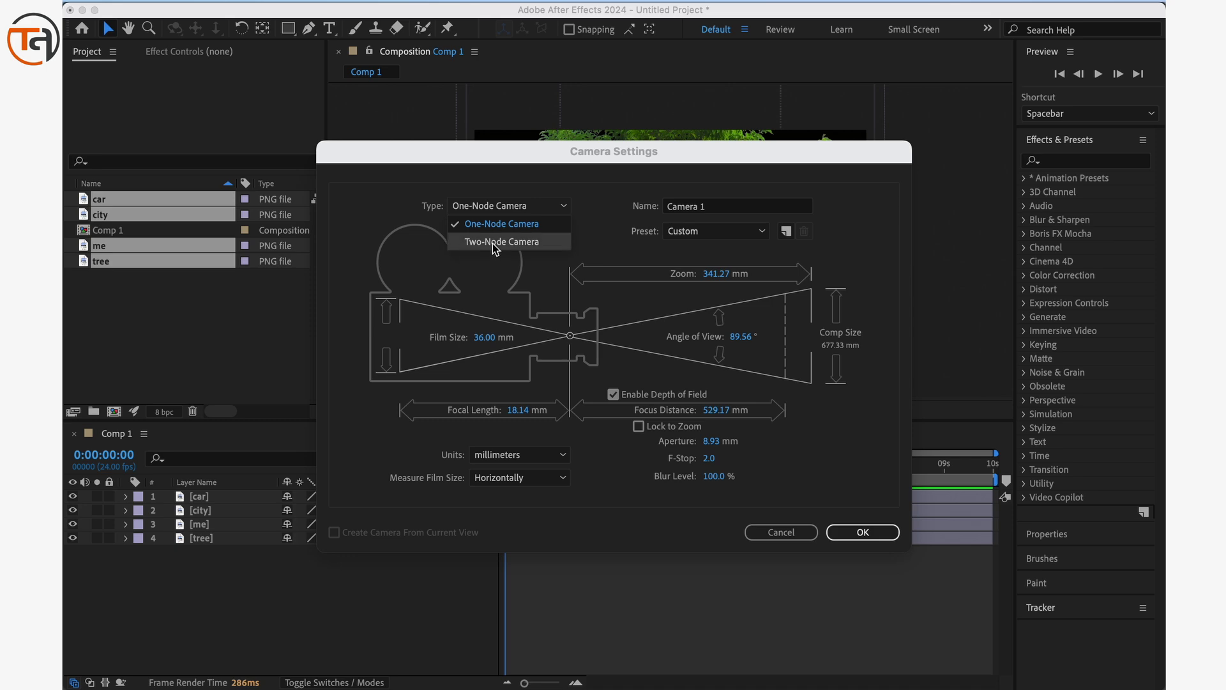
pyautogui.click(593, 232)
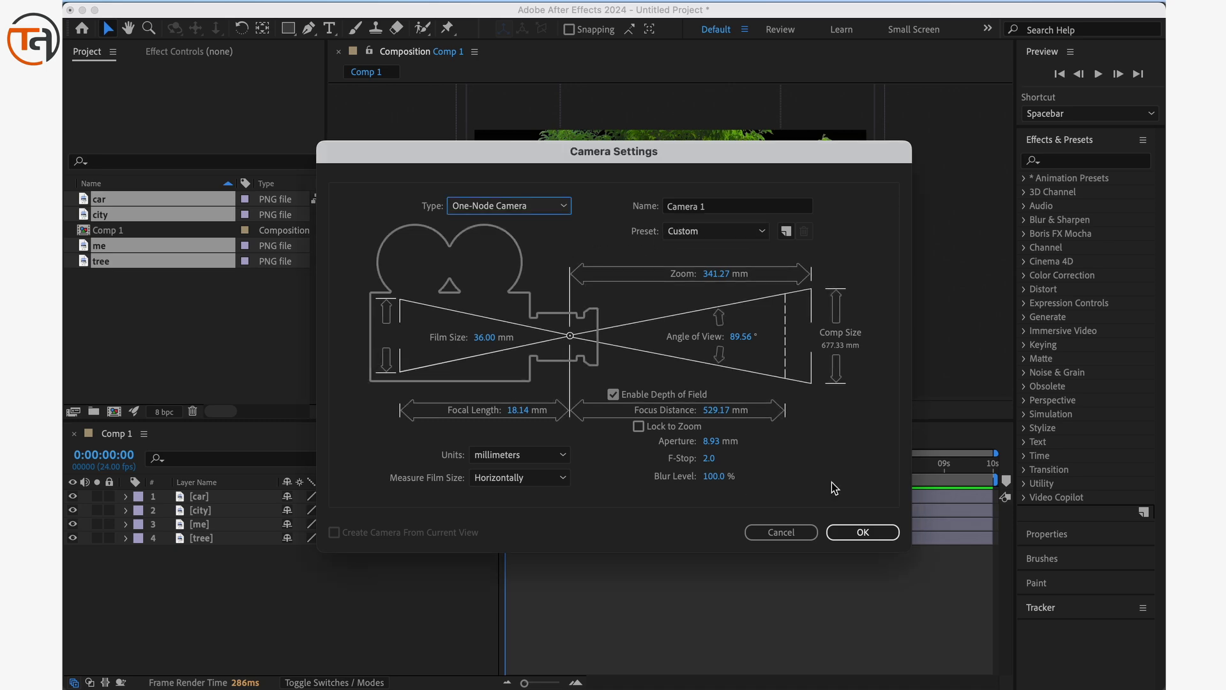
pyautogui.click(863, 531)
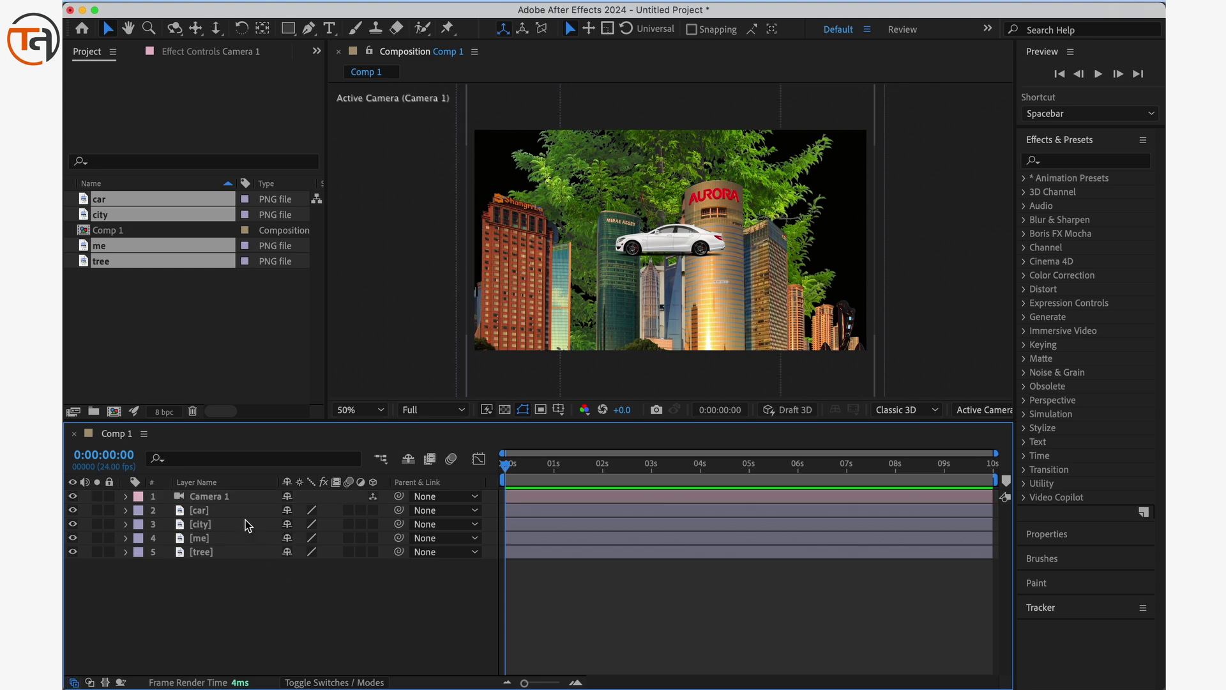
# Step: Turn the car, city, me and tree layers into 3D layers
pyautogui.click(235, 498)
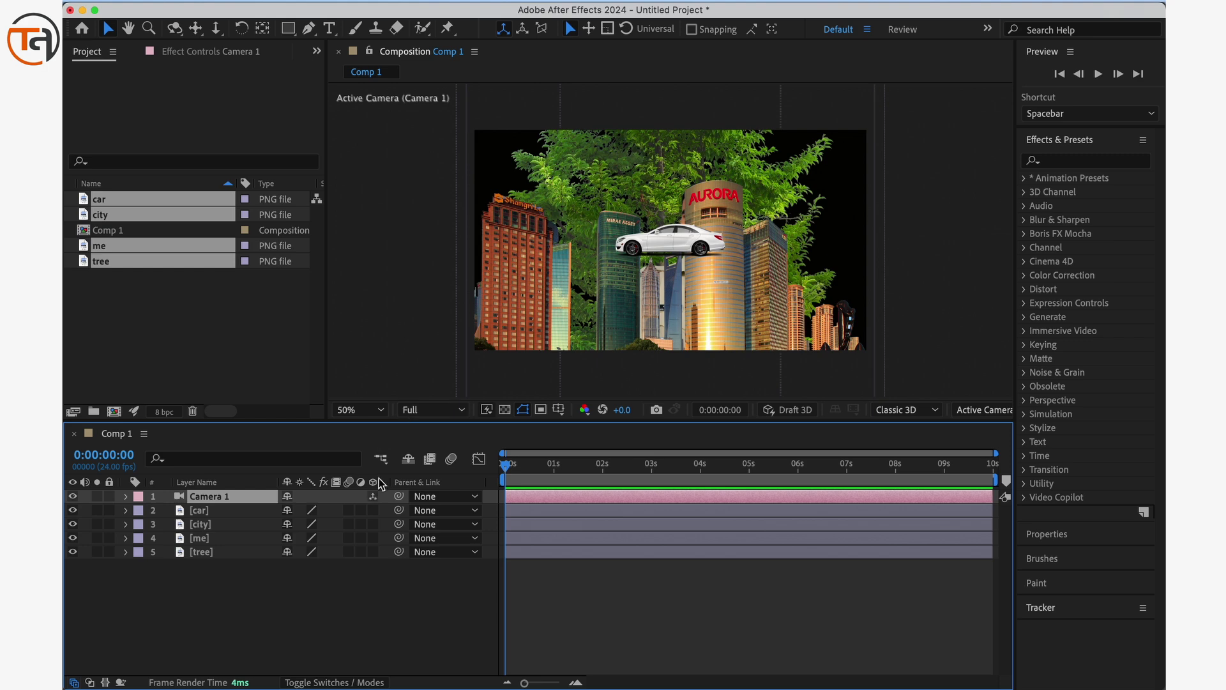
pyautogui.click(235, 516)
pyautogui.click(224, 531)
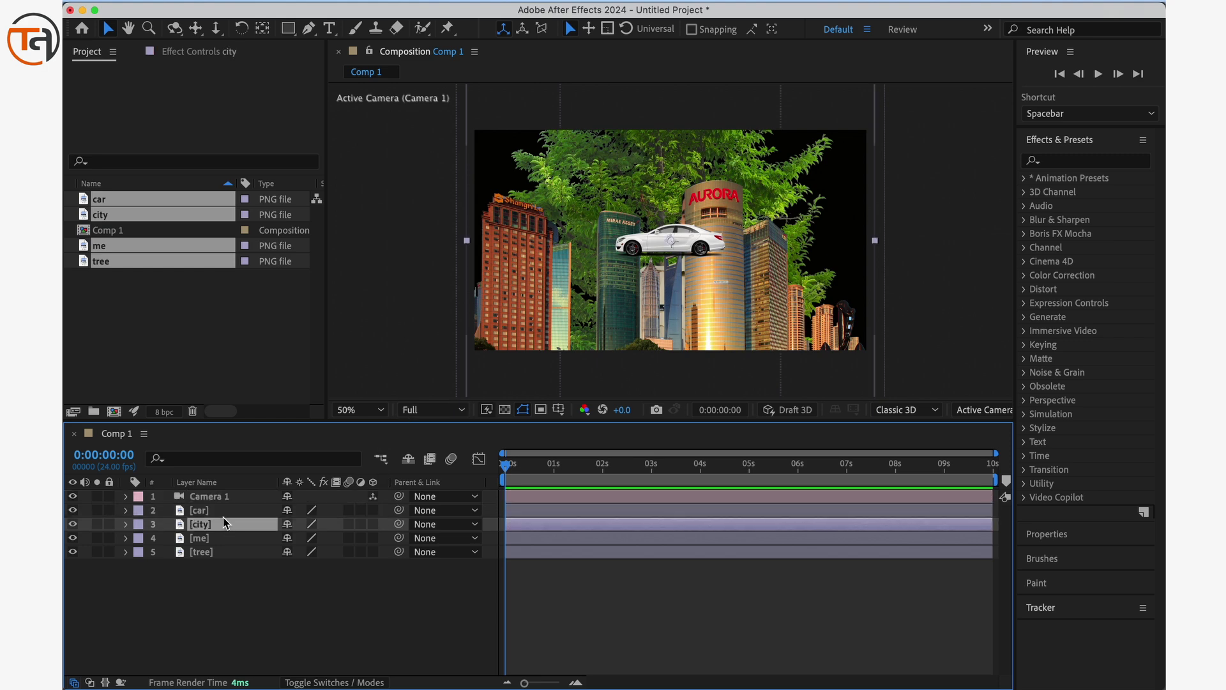
pyautogui.click(225, 511)
pyautogui.click(219, 540)
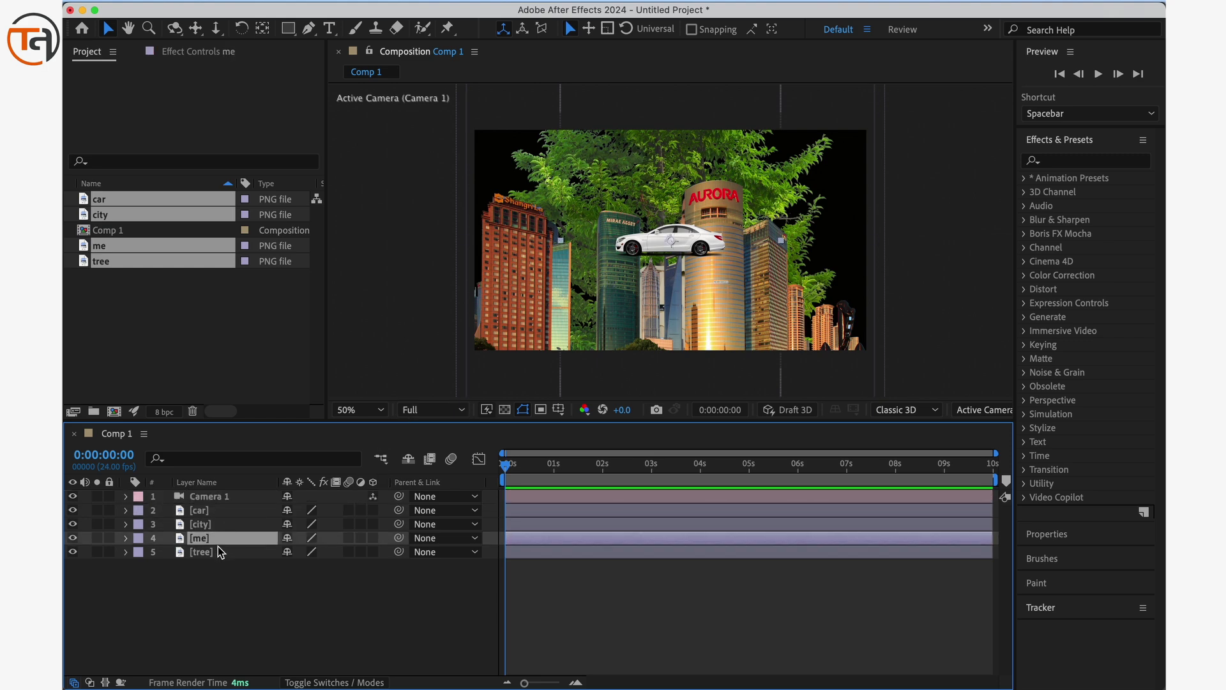
pyautogui.click(219, 551)
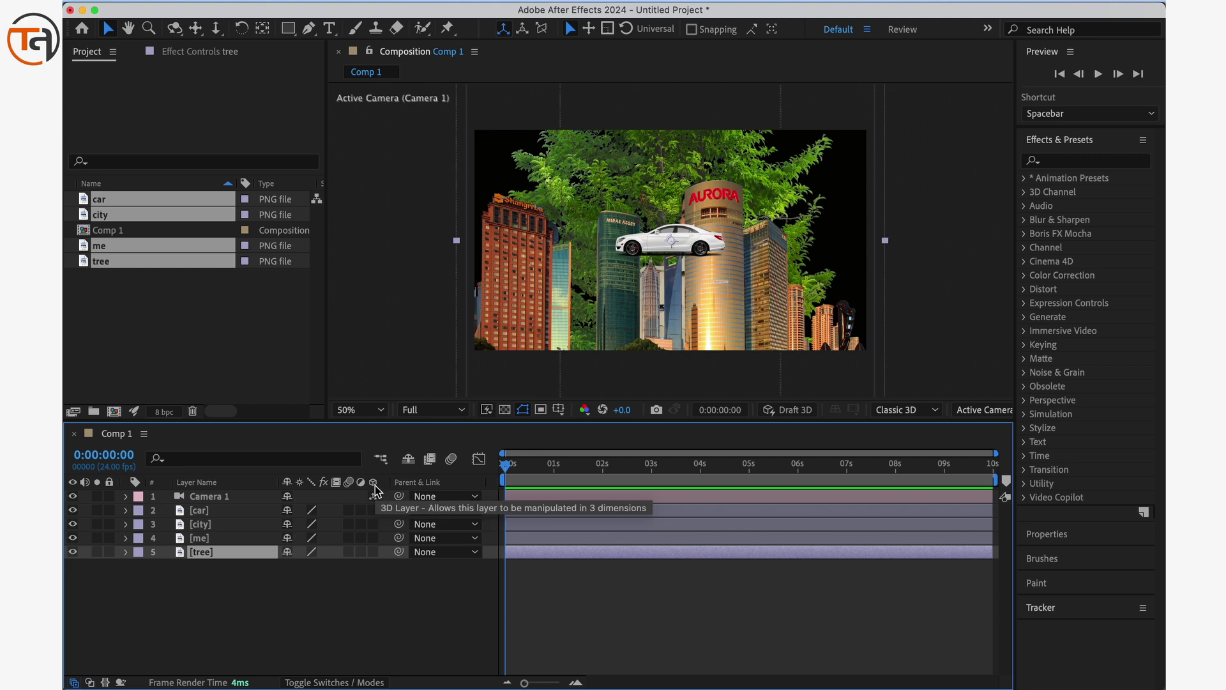
pyautogui.click(375, 510)
pyautogui.click(373, 552)
pyautogui.click(376, 581)
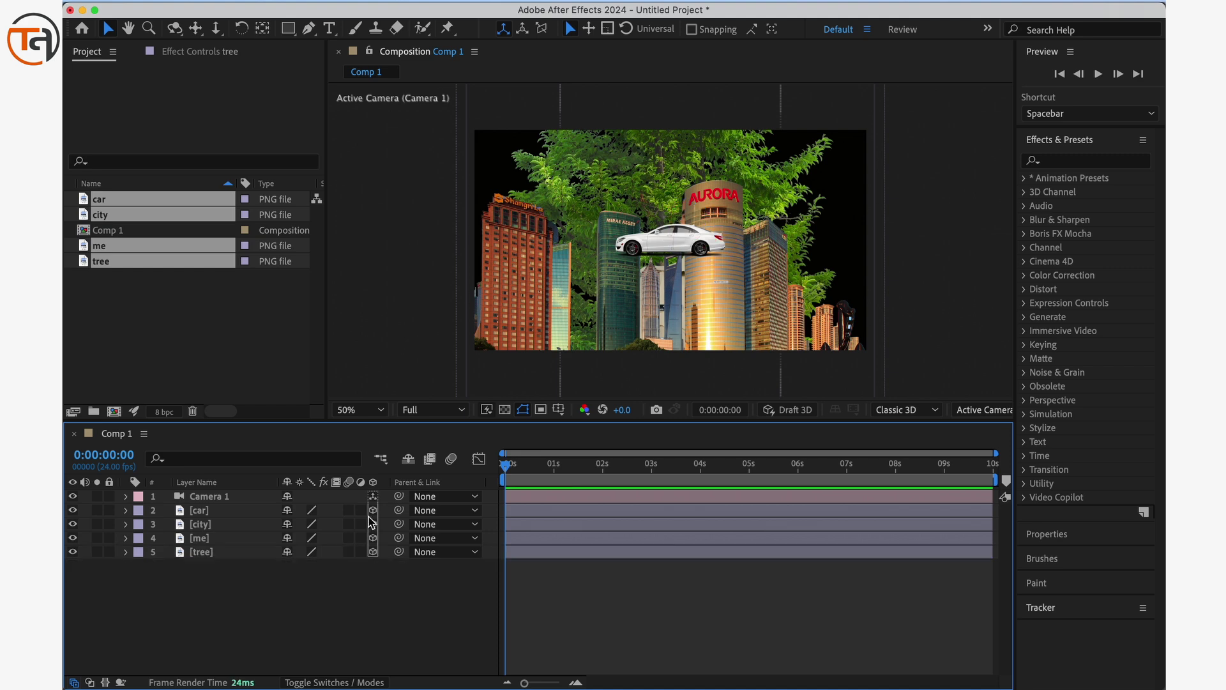
# Step: Select Camera 1, widen the composition viewer and switch it to the 2 Views layout
pyautogui.click(252, 497)
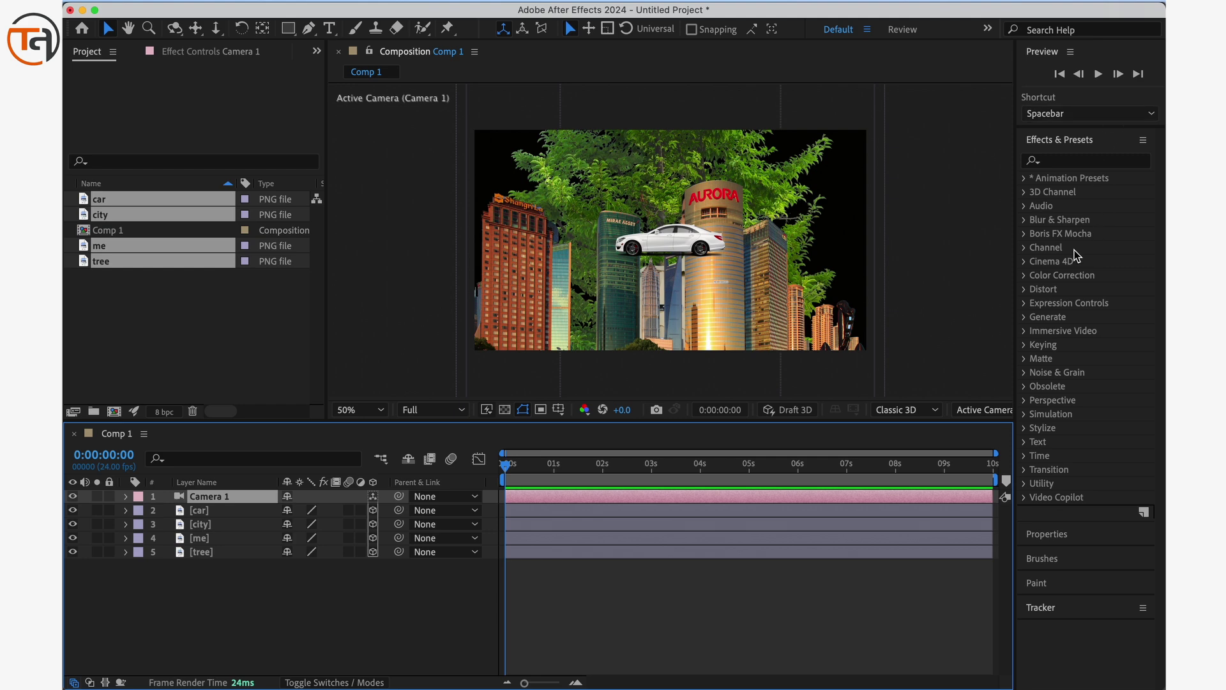
pyautogui.moveTo(1016, 309); pyautogui.dragTo(1101, 313)
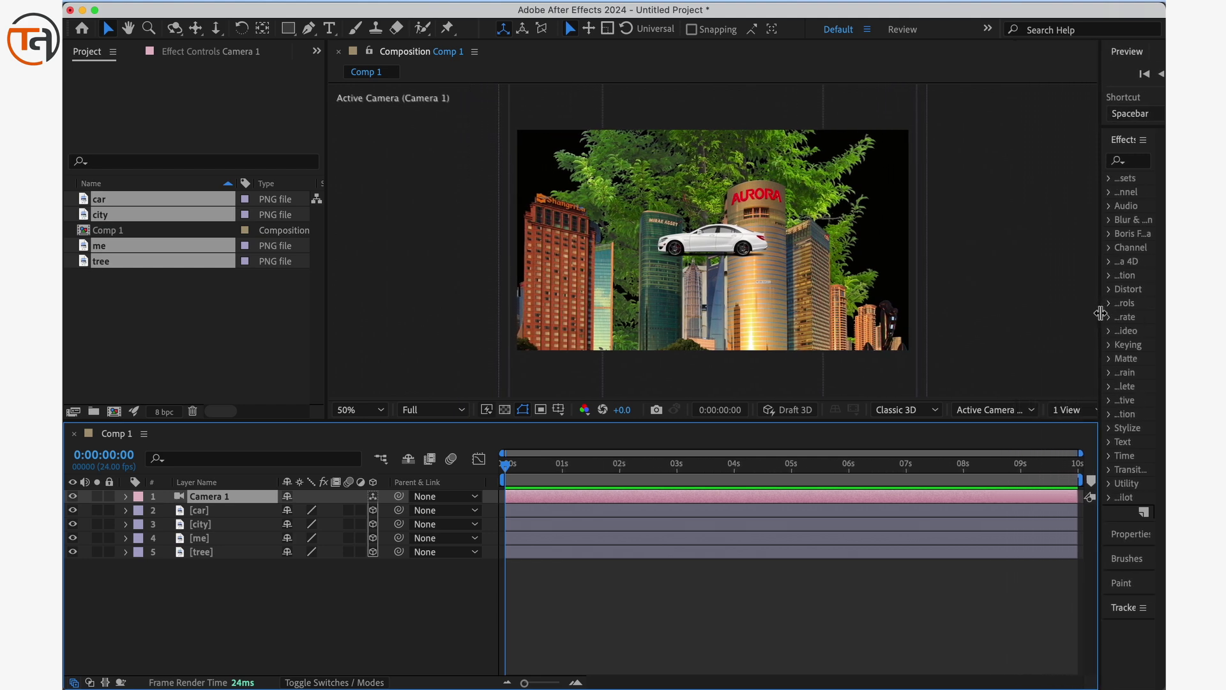
pyautogui.click(1074, 410)
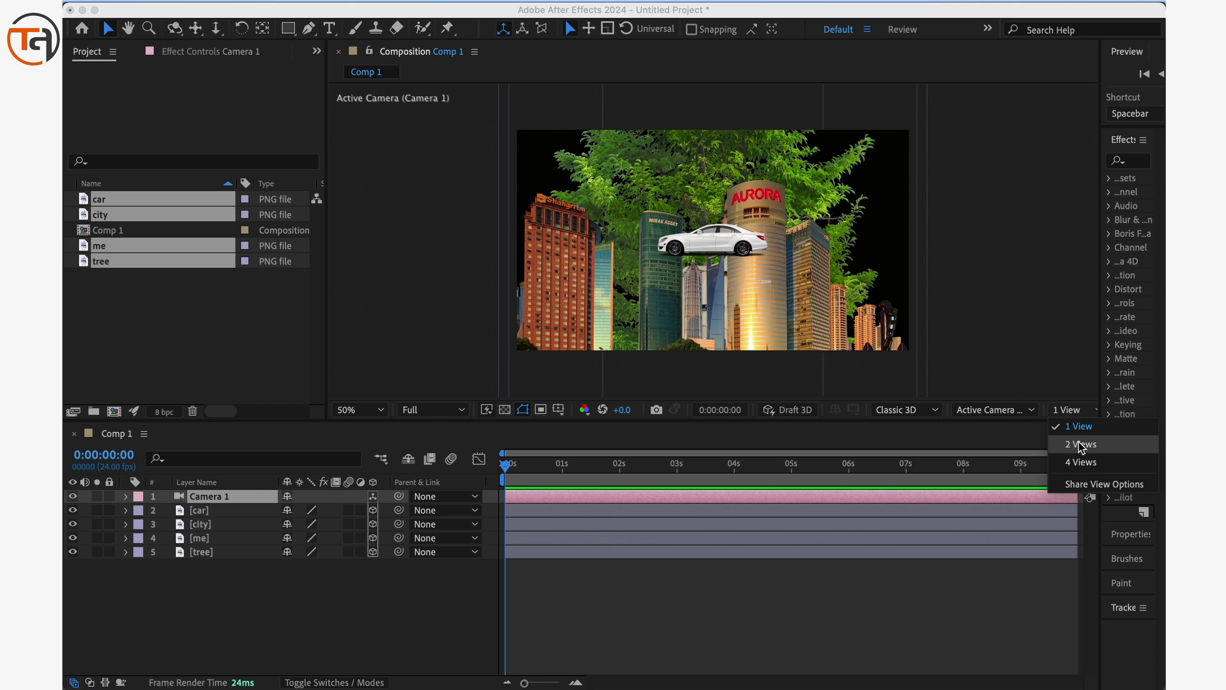
pyautogui.click(1079, 444)
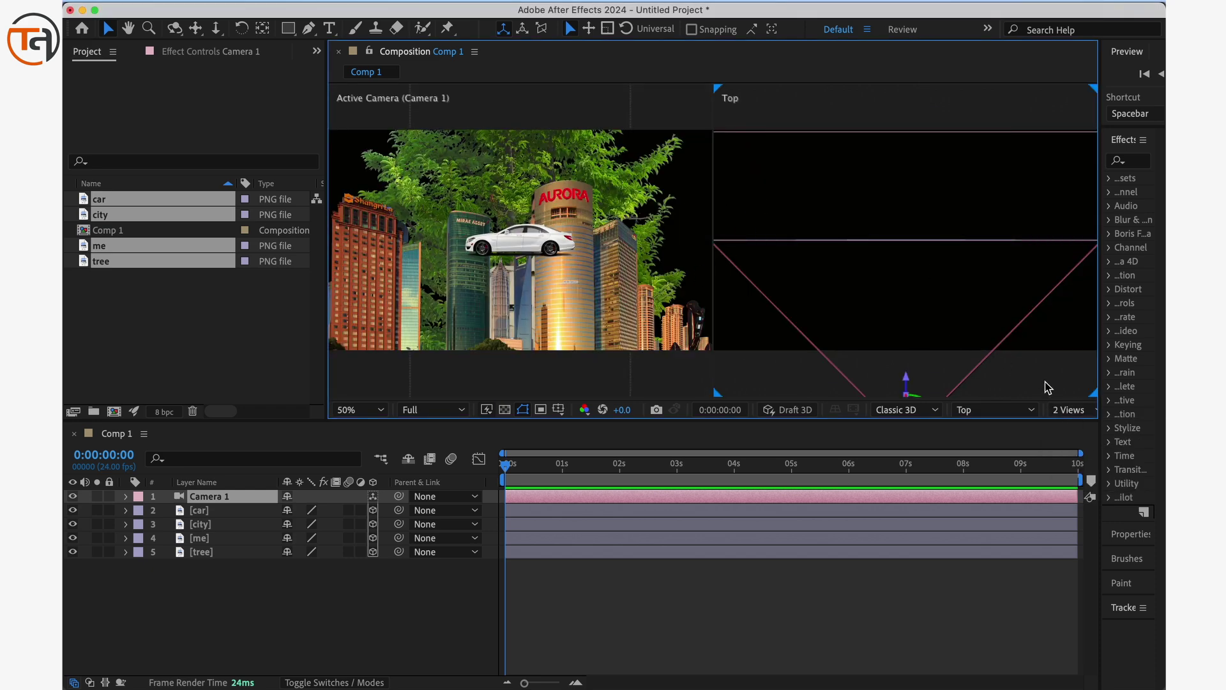
# Step: Try the 4 Views layout in the composition viewer and return to the 2 Views layout
pyautogui.click(1064, 409)
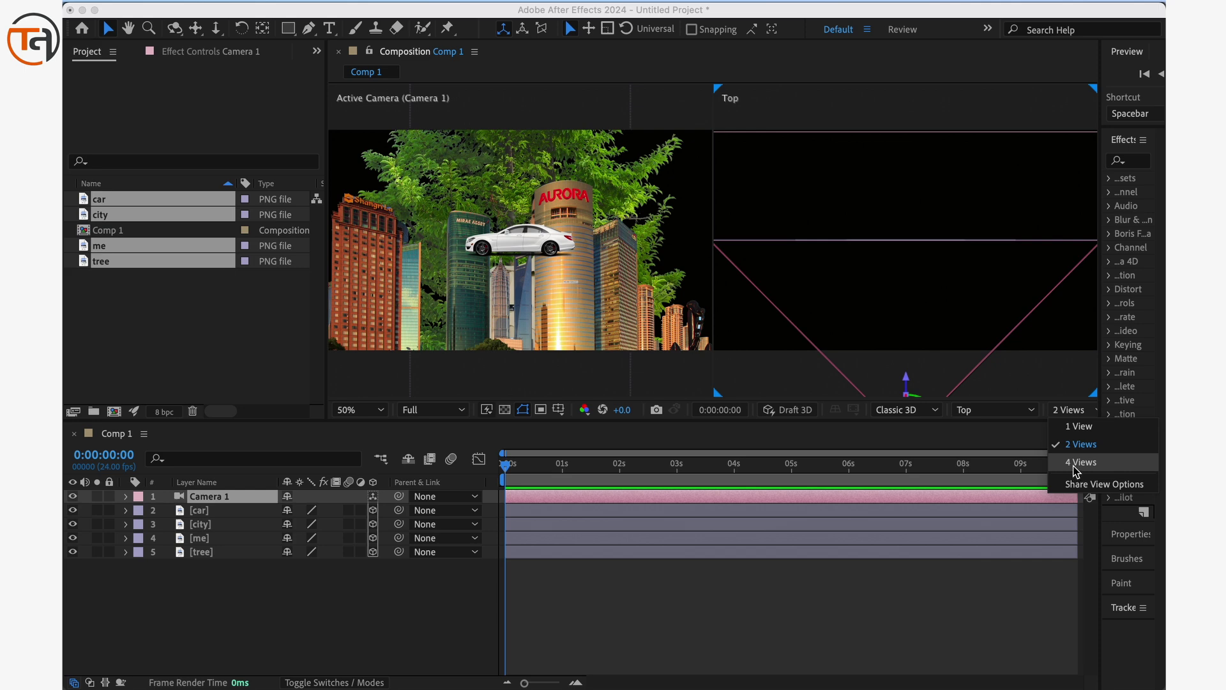
pyautogui.click(1077, 461)
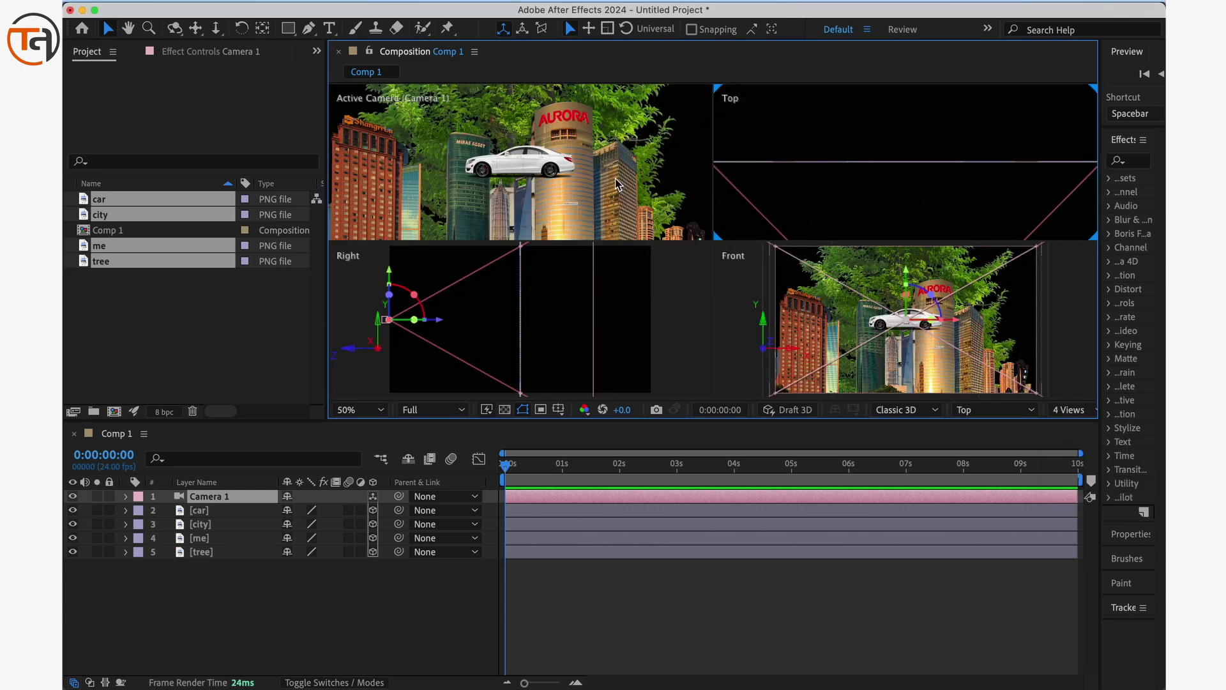
pyautogui.click(1073, 410)
pyautogui.click(1080, 444)
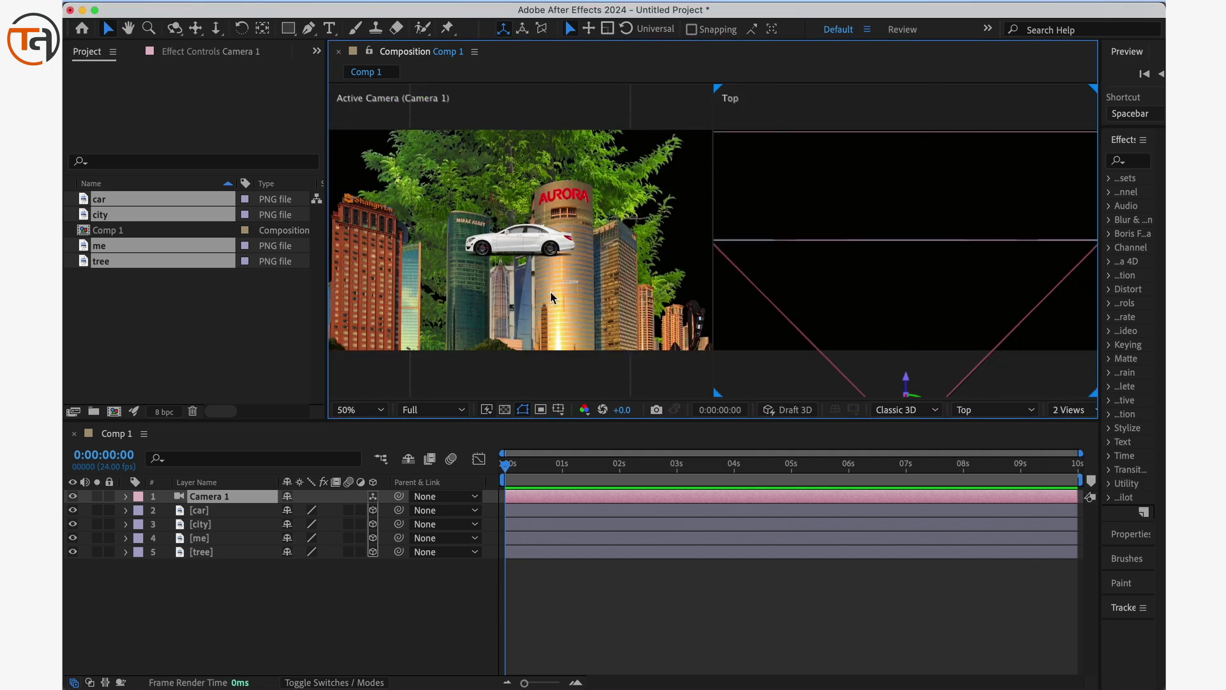
# Step: Make the Active Camera (Camera 1) view the active view and select the city layer in it
pyautogui.click(512, 106)
pyautogui.click(774, 106)
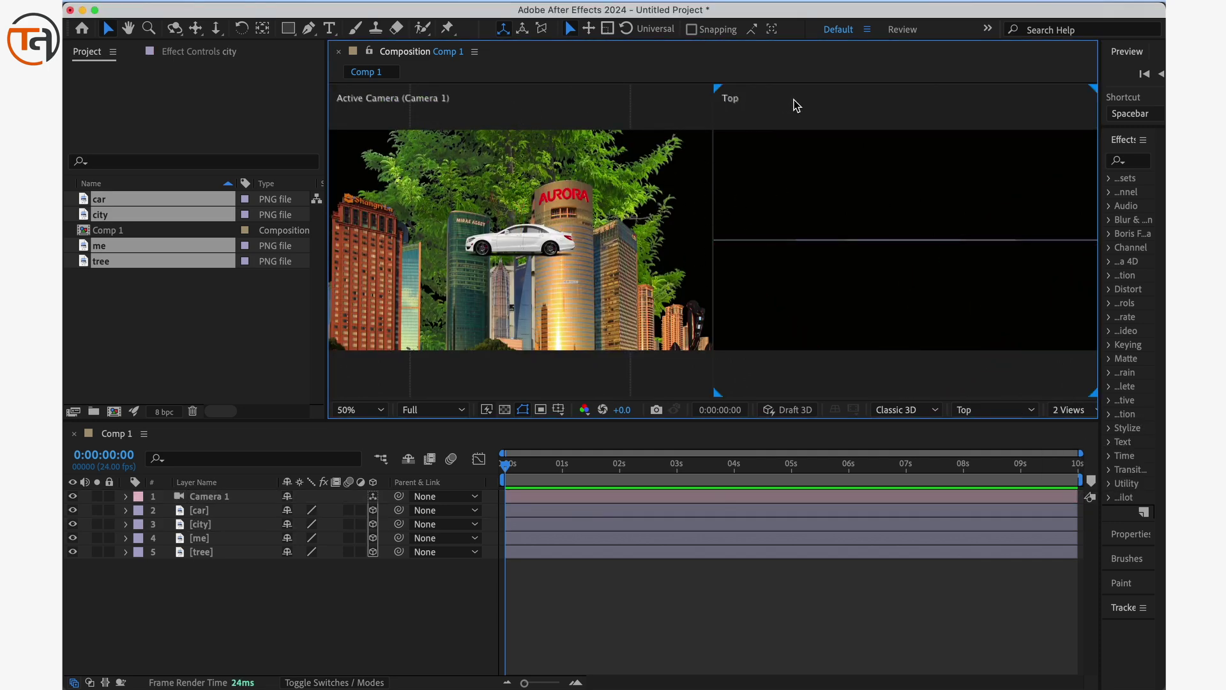
pyautogui.click(548, 121)
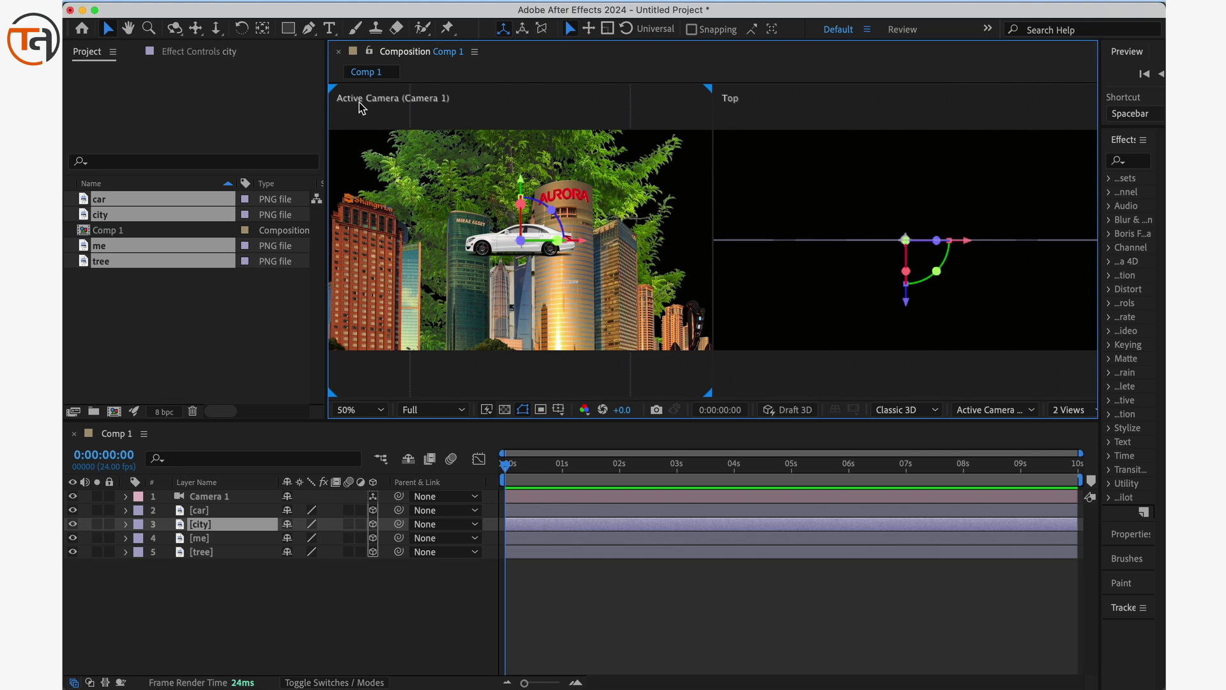
# Step: Show the Left view in the second viewer, zoom it out and select Camera 1
pyautogui.click(732, 116)
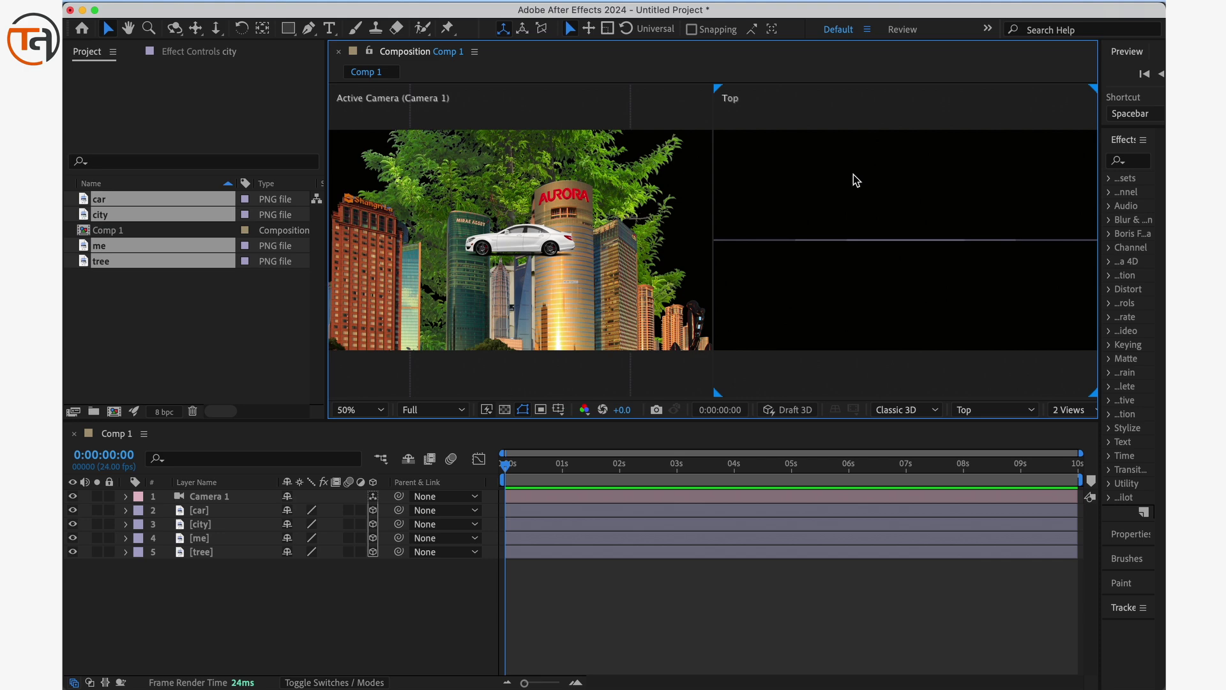
pyautogui.press(',')
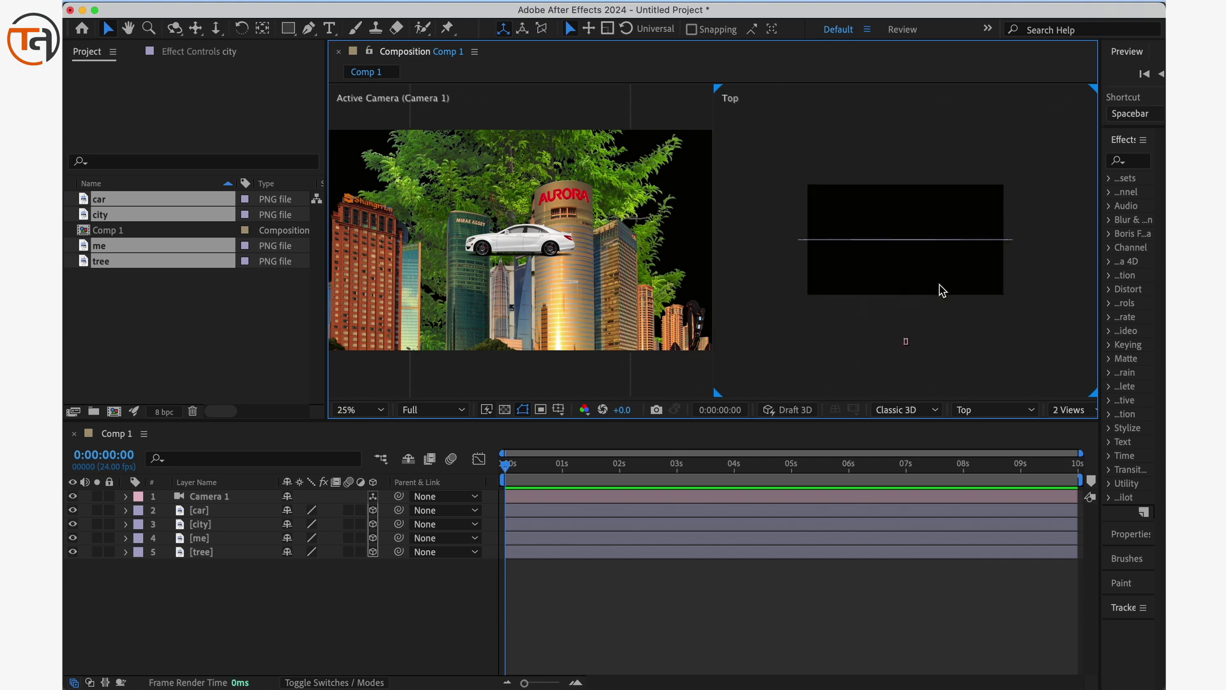
pyautogui.click(985, 414)
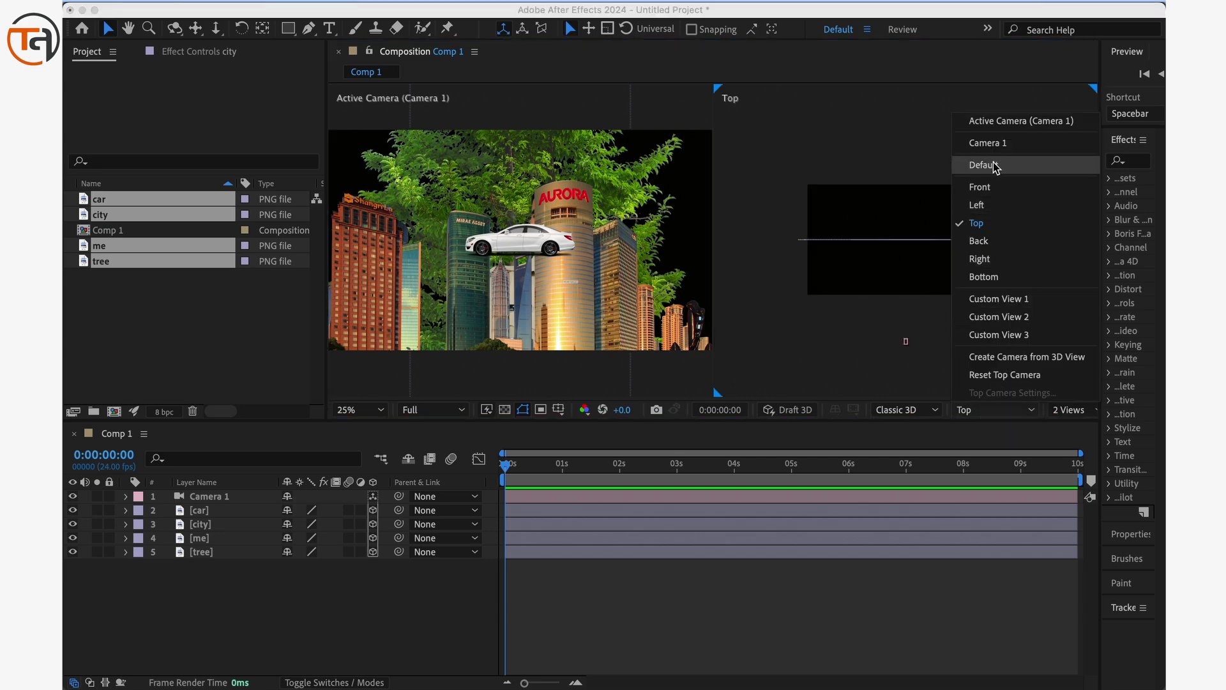
pyautogui.click(986, 204)
pyautogui.press(',')
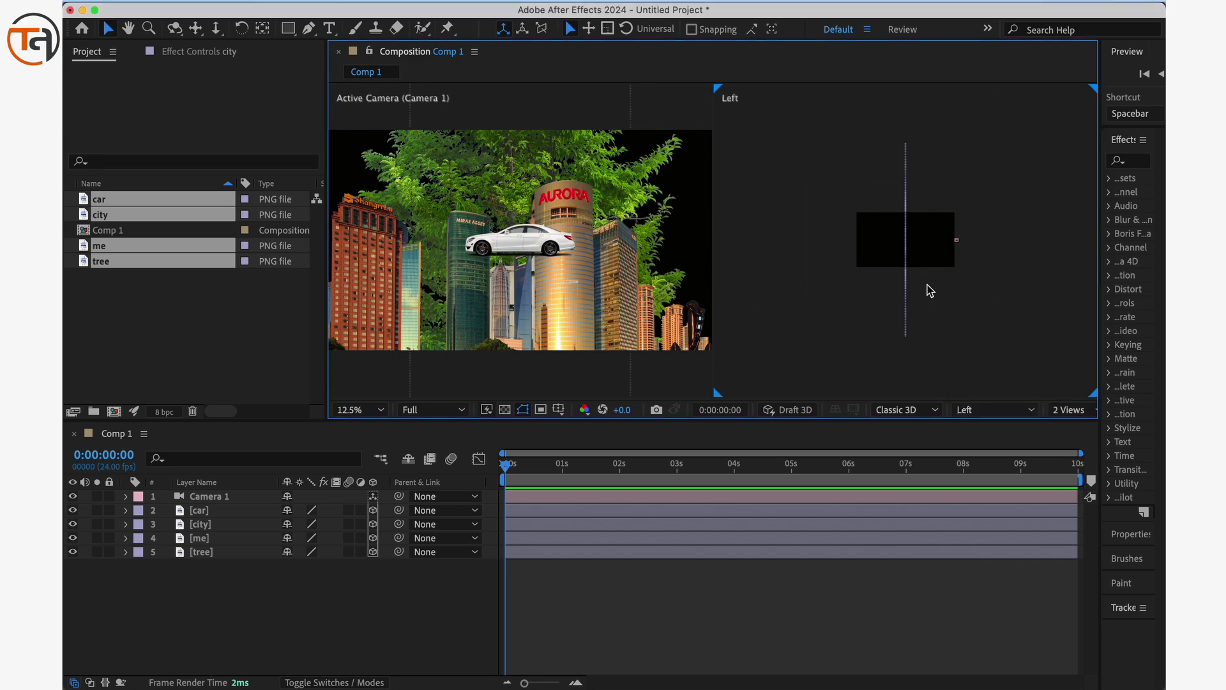
pyautogui.click(225, 500)
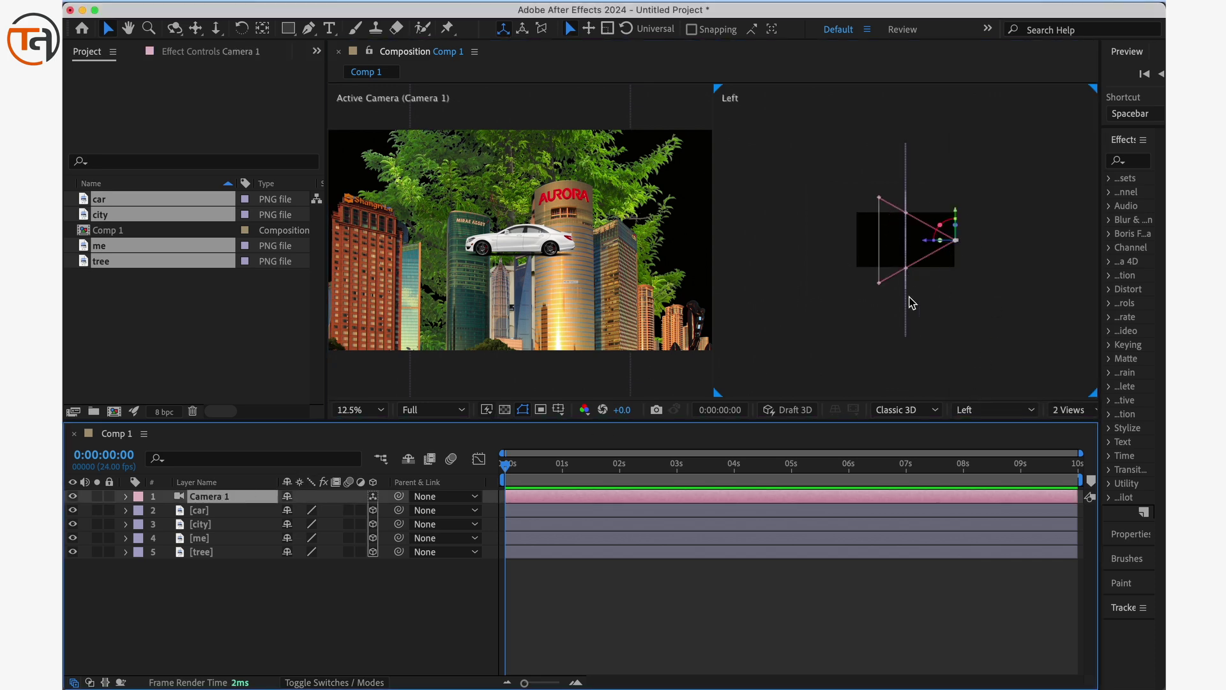
# Step: Try the Bottom and Back views in the second viewer and set it to Custom View 1
pyautogui.click(974, 408)
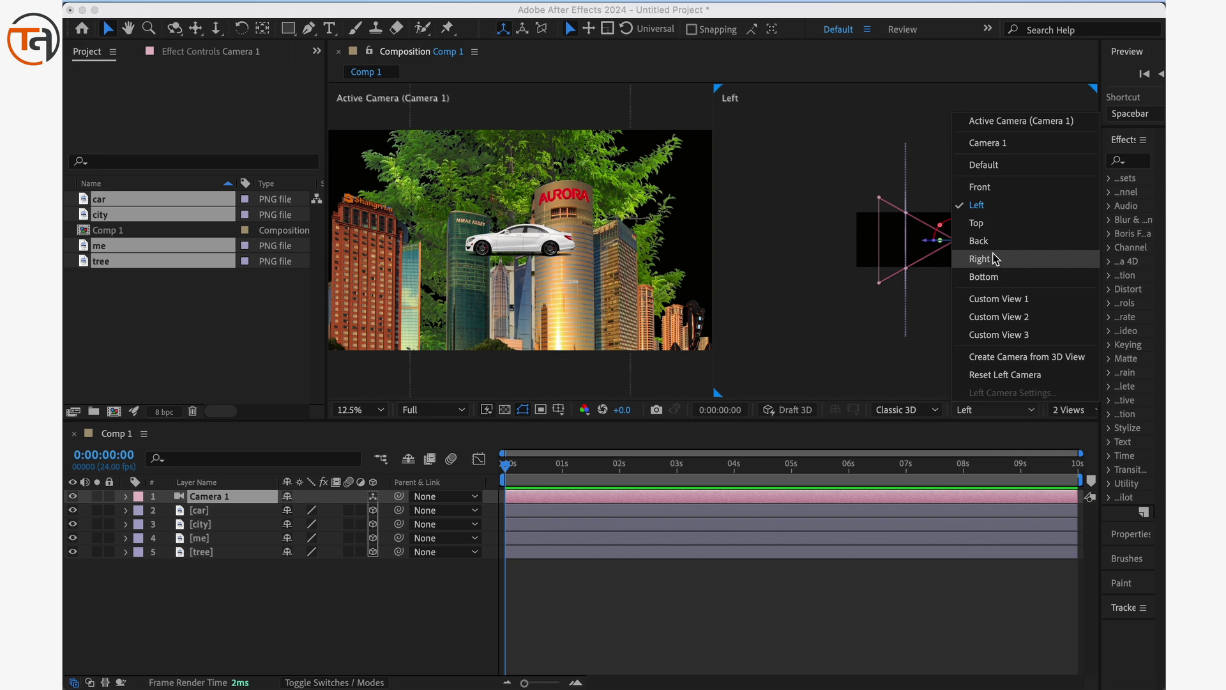
pyautogui.click(993, 279)
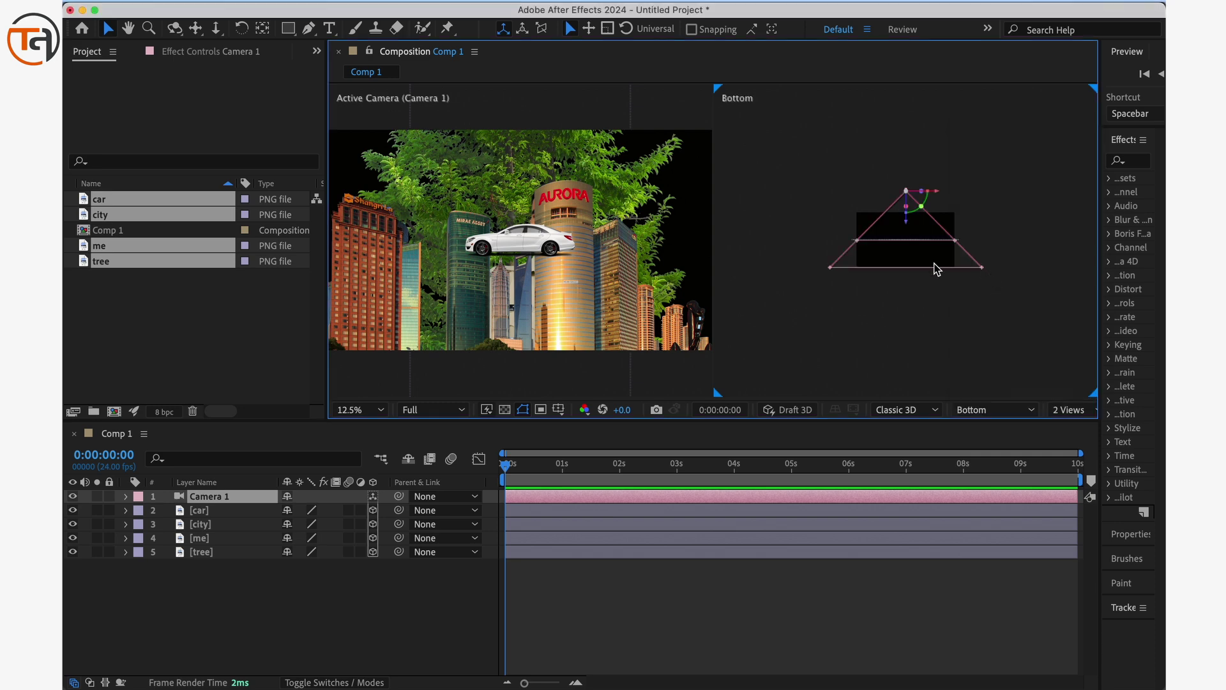
pyautogui.click(970, 410)
pyautogui.click(982, 241)
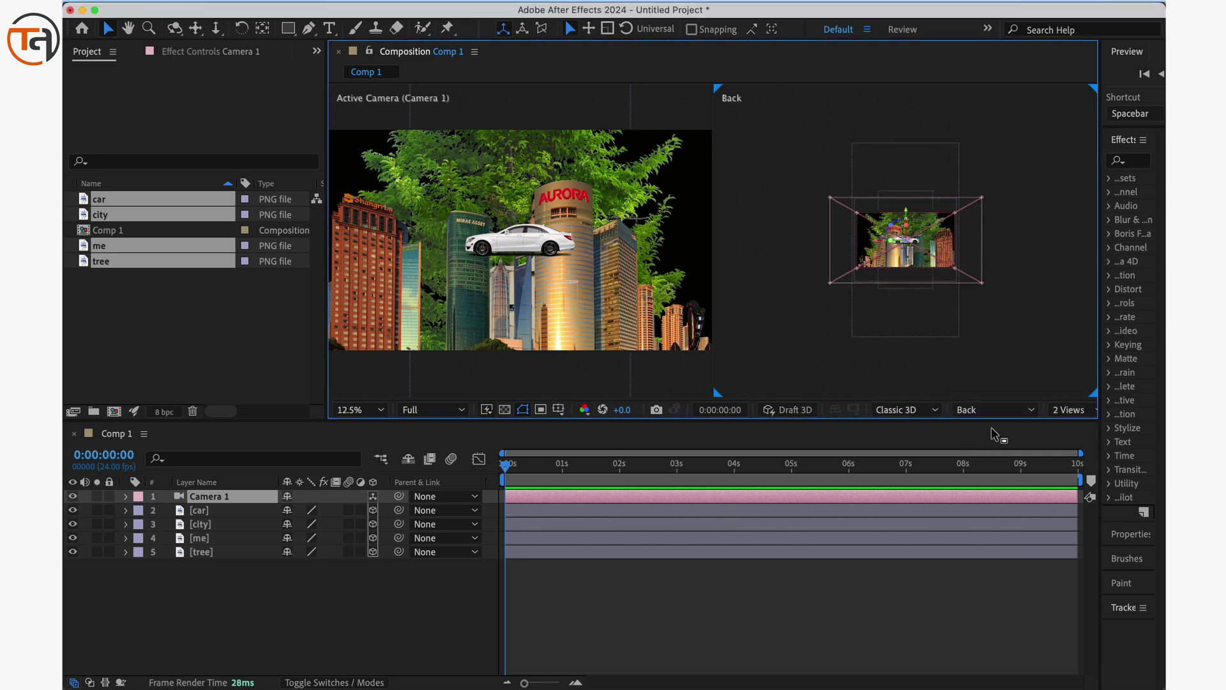
pyautogui.click(988, 410)
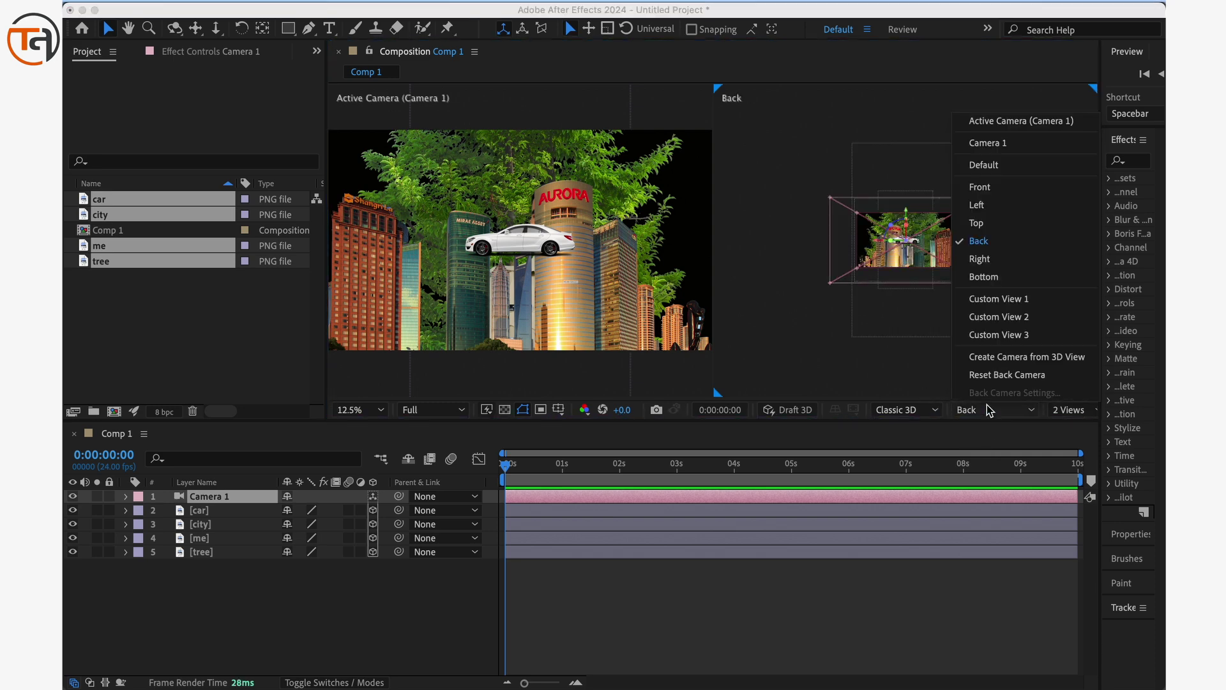
pyautogui.click(987, 302)
pyautogui.scroll(4, 919, 239)
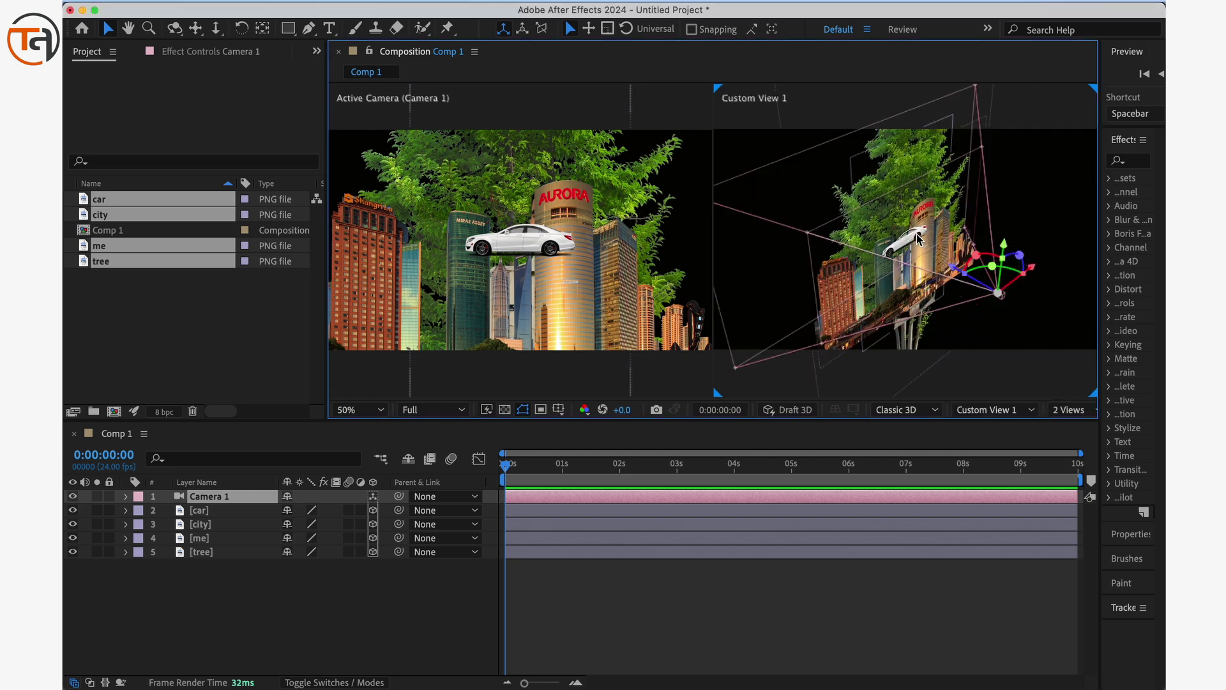
# Step: Pull Camera 1 back from the image layers along its Z axis in Custom View 1
pyautogui.moveTo(958, 274); pyautogui.dragTo(992, 319)
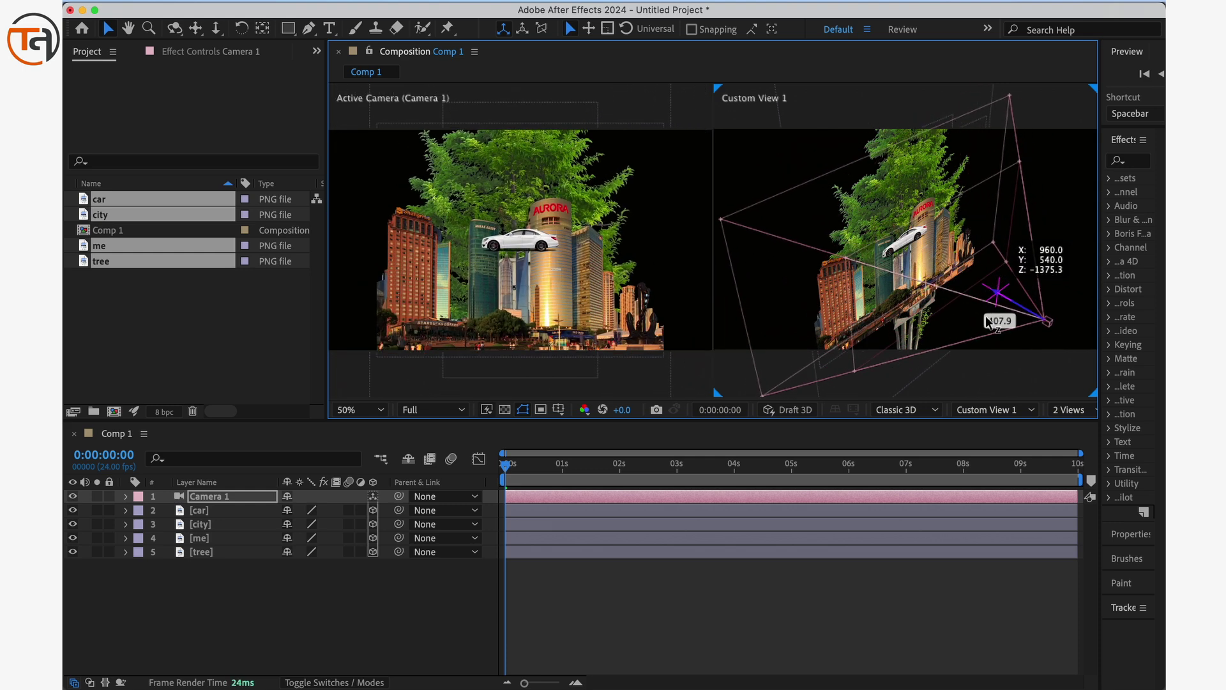
pyautogui.scroll(-2, 957, 287)
pyautogui.scroll(2, 926, 268)
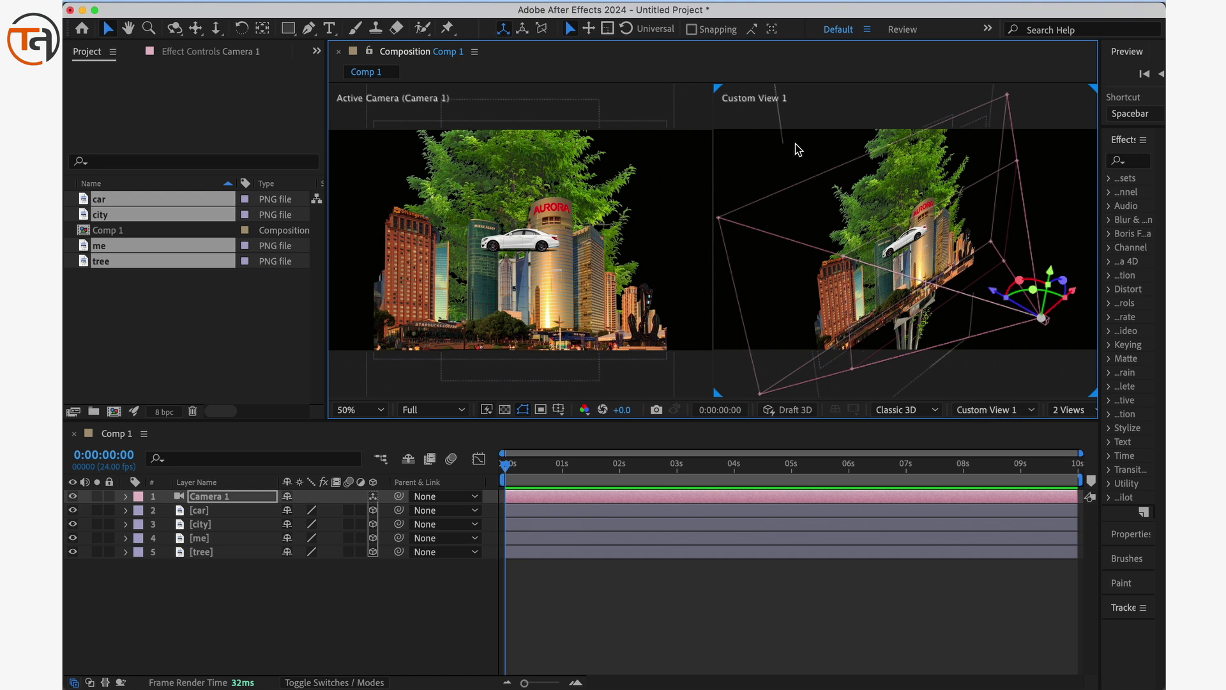
pyautogui.scroll(-2, 771, 175)
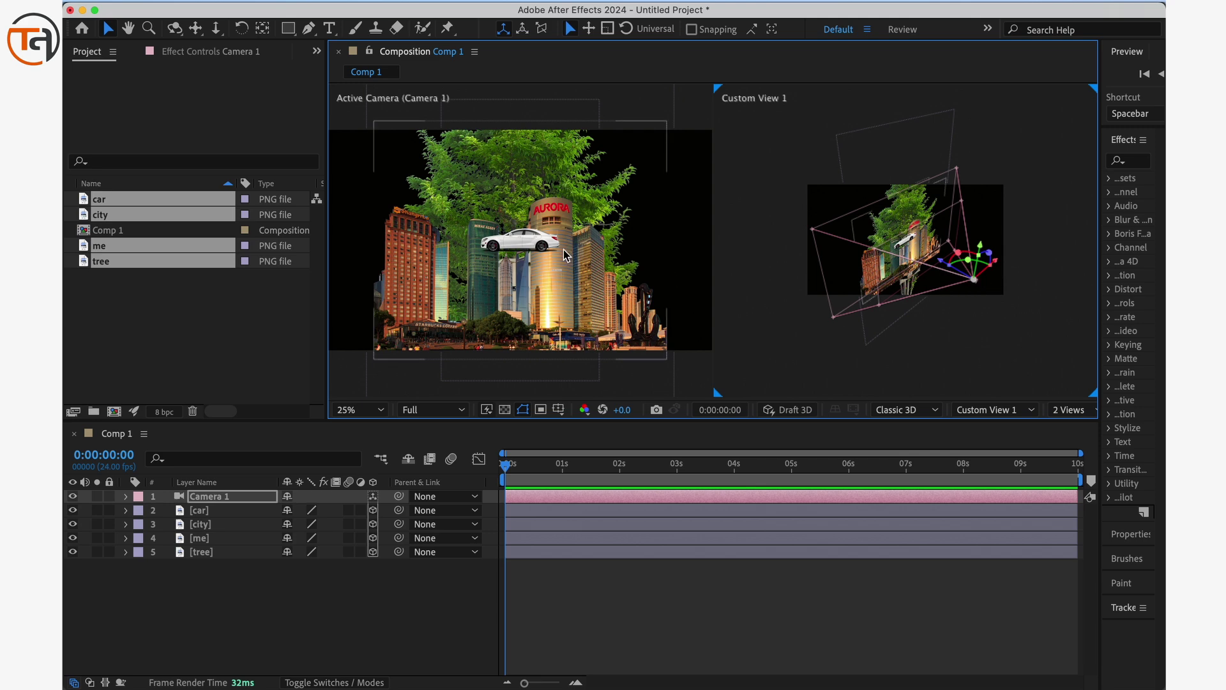
# Step: Move the car layer slightly left and up over the city along its X and Y axes in the Active Camera view
pyautogui.click(522, 240)
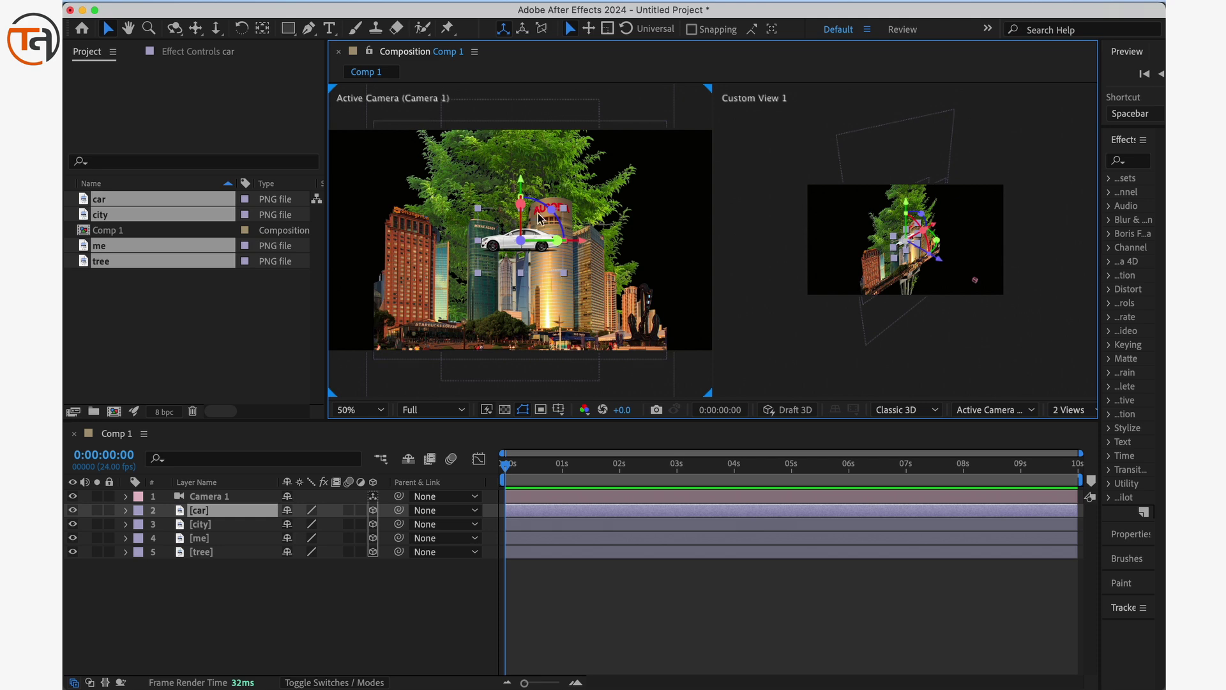
pyautogui.press('.')
pyautogui.press('.')
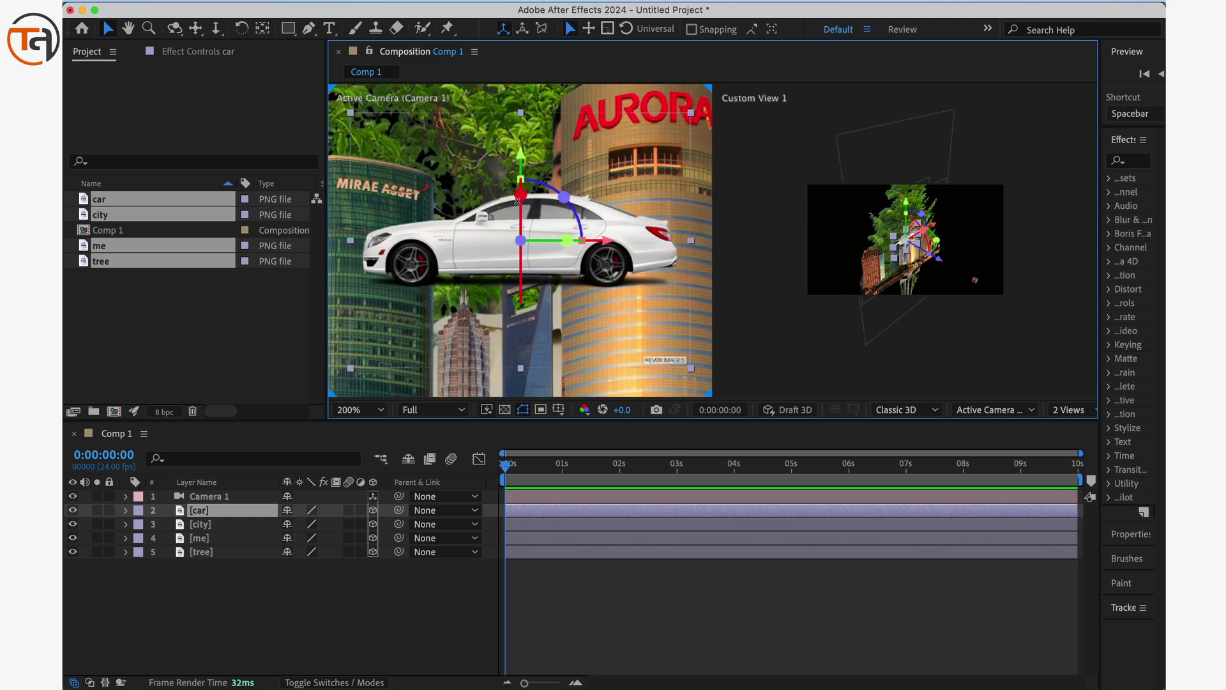
pyautogui.press(',')
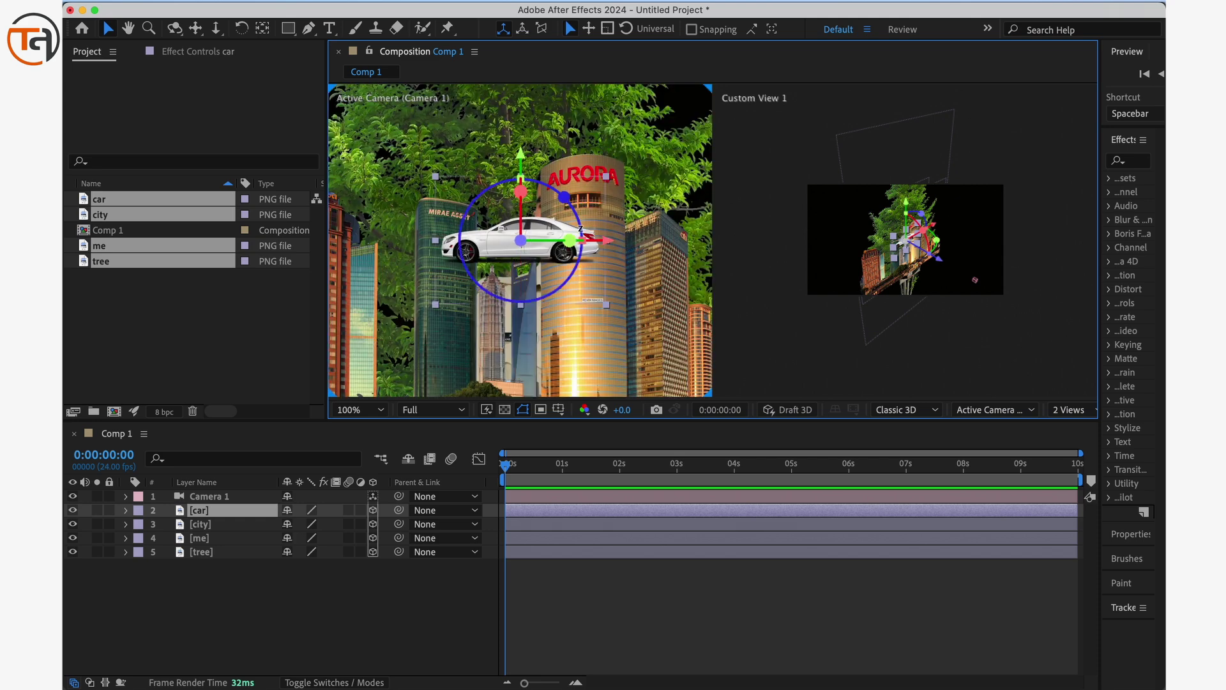
pyautogui.moveTo(605, 243)
pyautogui.mouseDown()
pyautogui.moveTo(623, 243)
pyautogui.moveTo(590, 248)
pyautogui.moveTo(645, 246)
pyautogui.moveTo(549, 250)
pyautogui.moveTo(610, 258)
pyautogui.moveTo(531, 265)
pyautogui.moveTo(612, 258)
pyautogui.moveTo(593, 260)
pyautogui.mouseUp()
pyautogui.moveTo(496, 163); pyautogui.dragTo(543, 138)
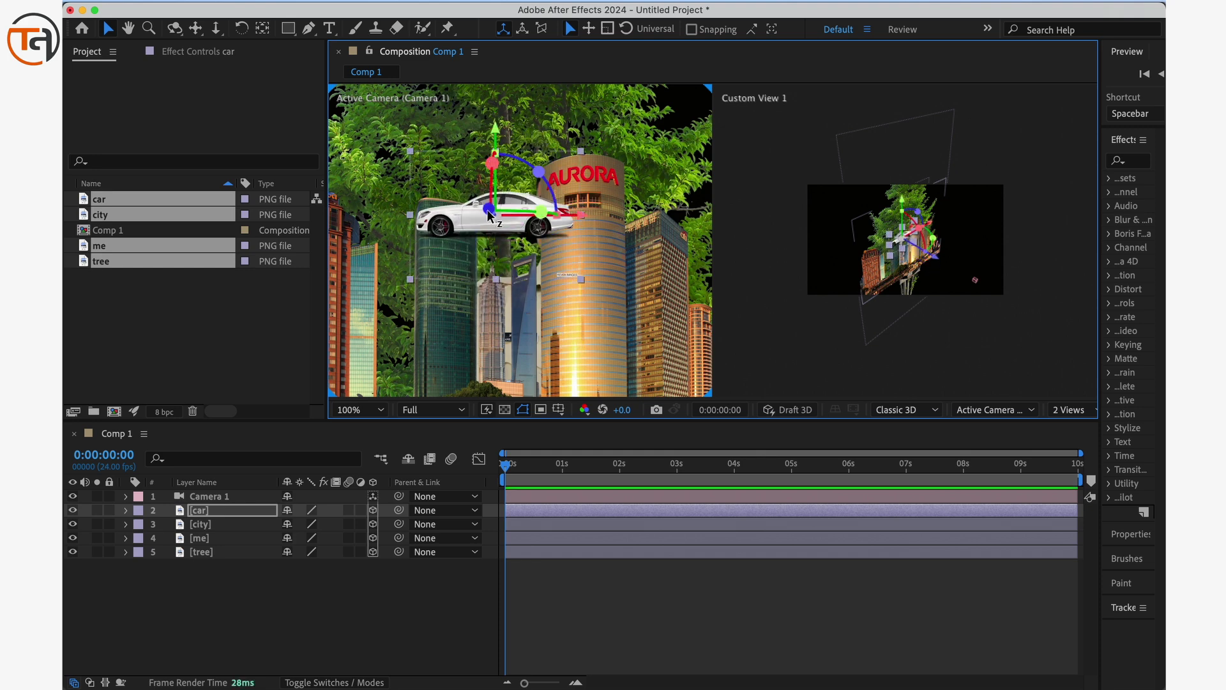
# Step: Try to move the car layer along its Z axis and rotate it about Z, and undo these changes
pyautogui.moveTo(489, 208); pyautogui.dragTo(561, 215)
pyautogui.moveTo(537, 173)
pyautogui.mouseDown()
pyautogui.moveTo(520, 161)
pyautogui.moveTo(540, 159)
pyautogui.mouseUp()
pyautogui.press('super+z')
# Step: Try orbiting and panning Camera 1 with the camera tools in the Active Camera view zoomed to 50%
pyautogui.click(268, 497)
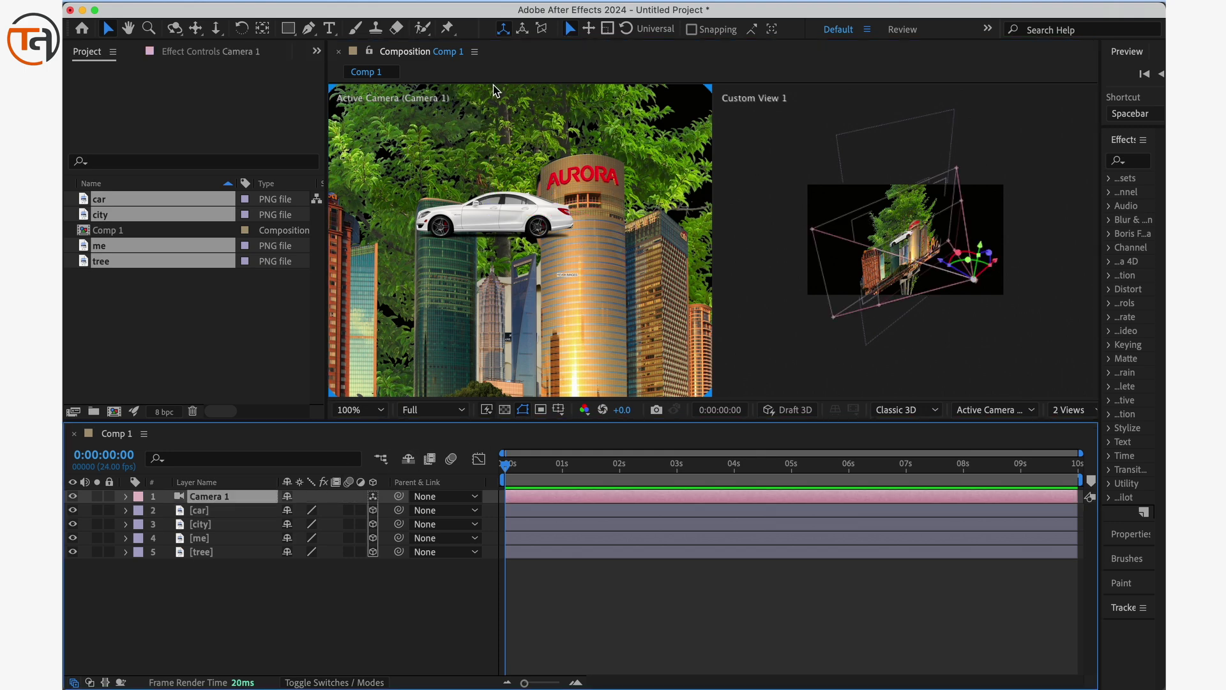
pyautogui.click(175, 28)
pyautogui.press(',')
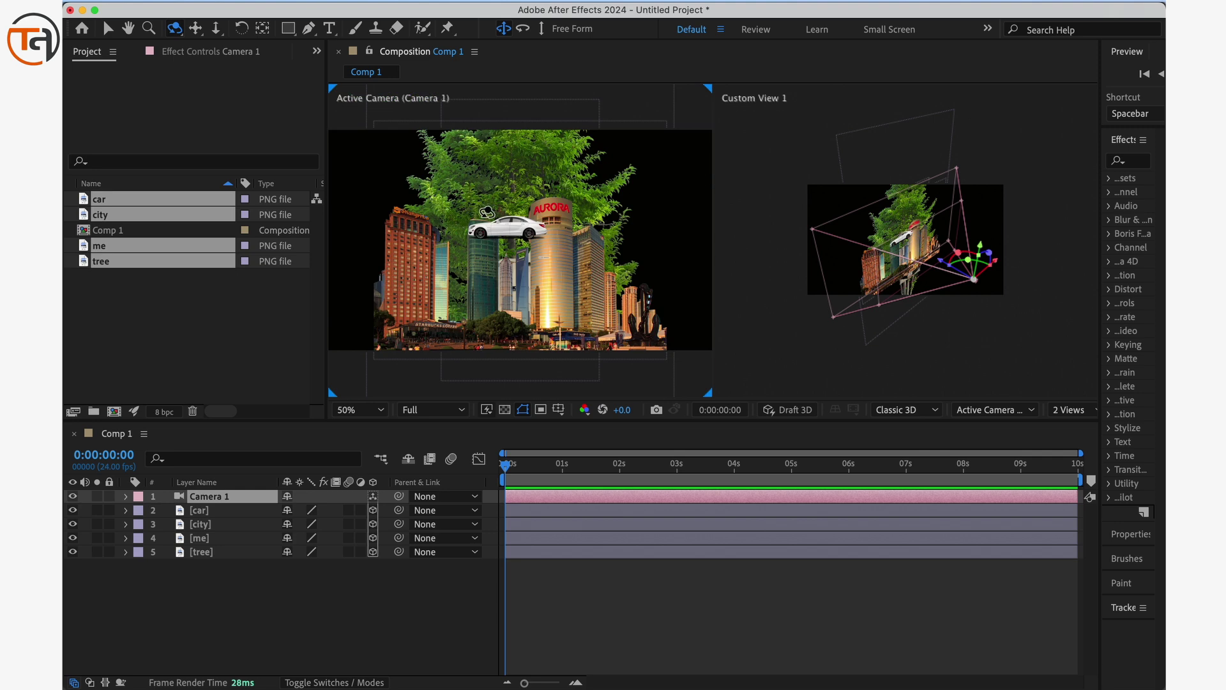
pyautogui.moveTo(509, 213); pyautogui.dragTo(391, 186)
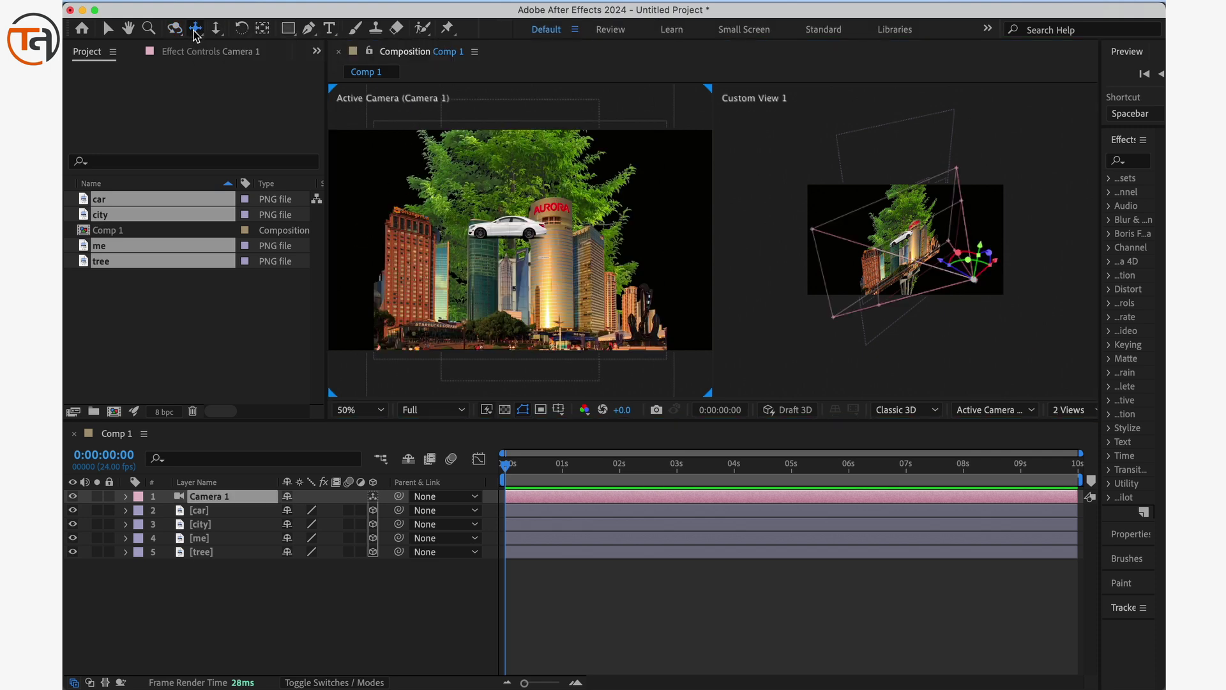
pyautogui.moveTo(535, 238); pyautogui.dragTo(492, 182)
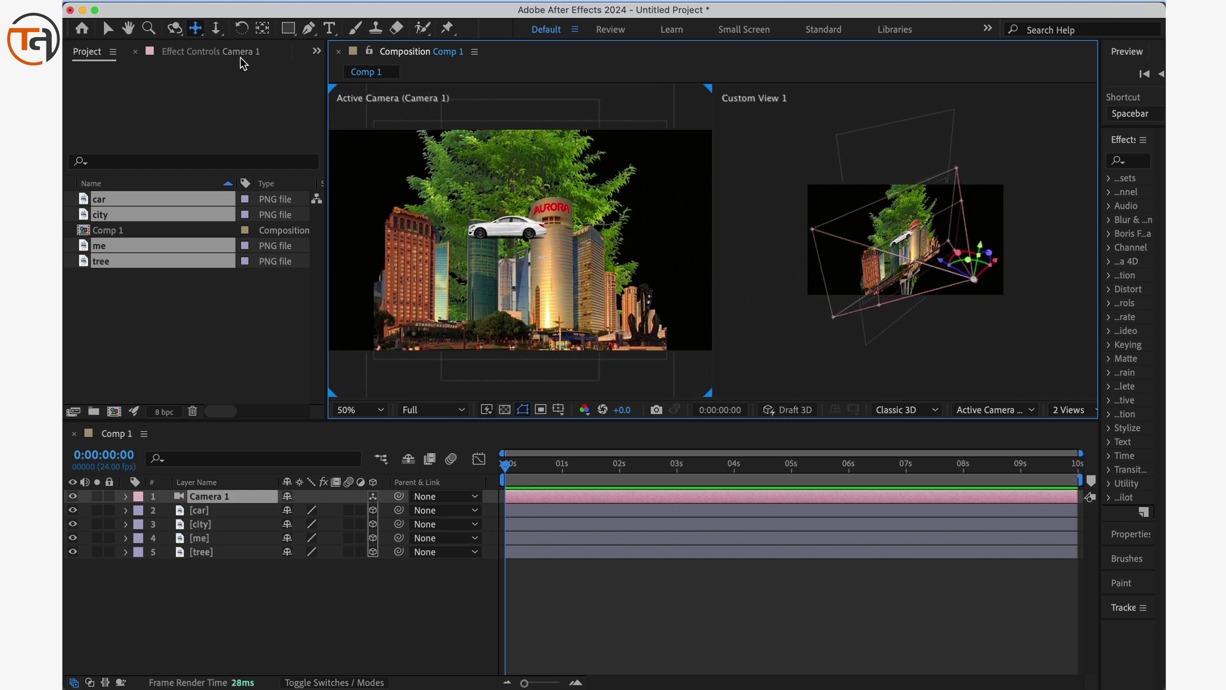
# Step: Dolly Camera 1 closer to the city in the Active Camera view and return to the Selection tool
pyautogui.click(217, 30)
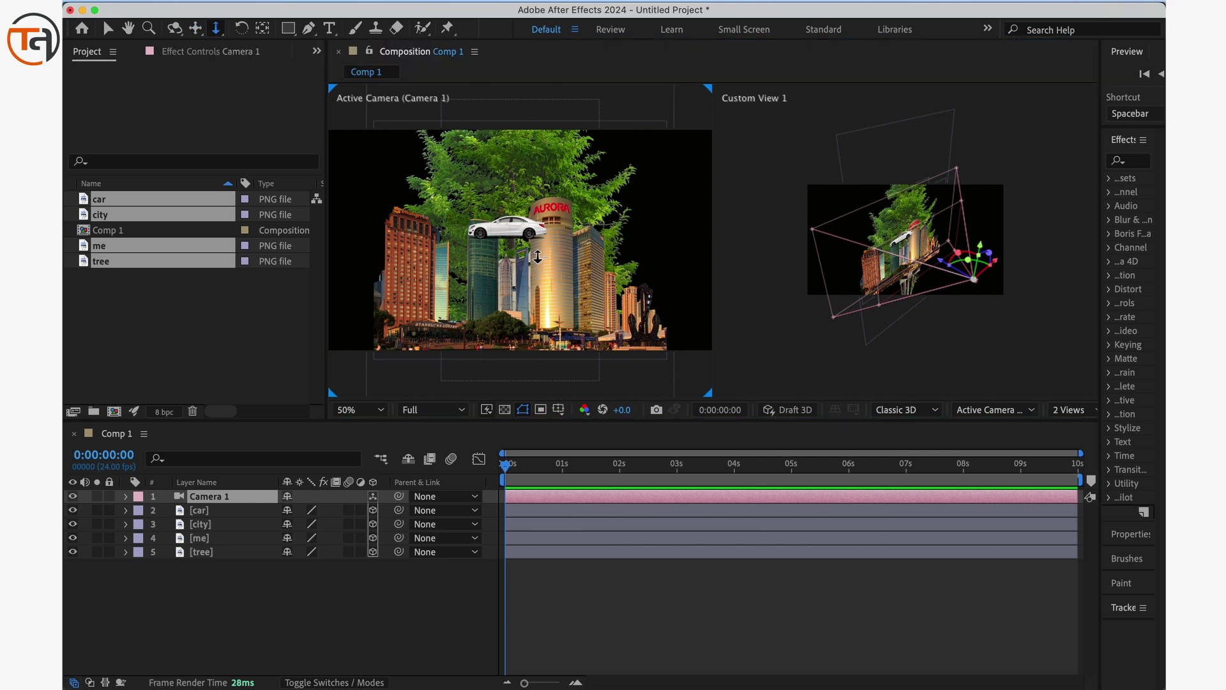
pyautogui.moveTo(518, 235); pyautogui.dragTo(567, 260)
pyautogui.click(175, 28)
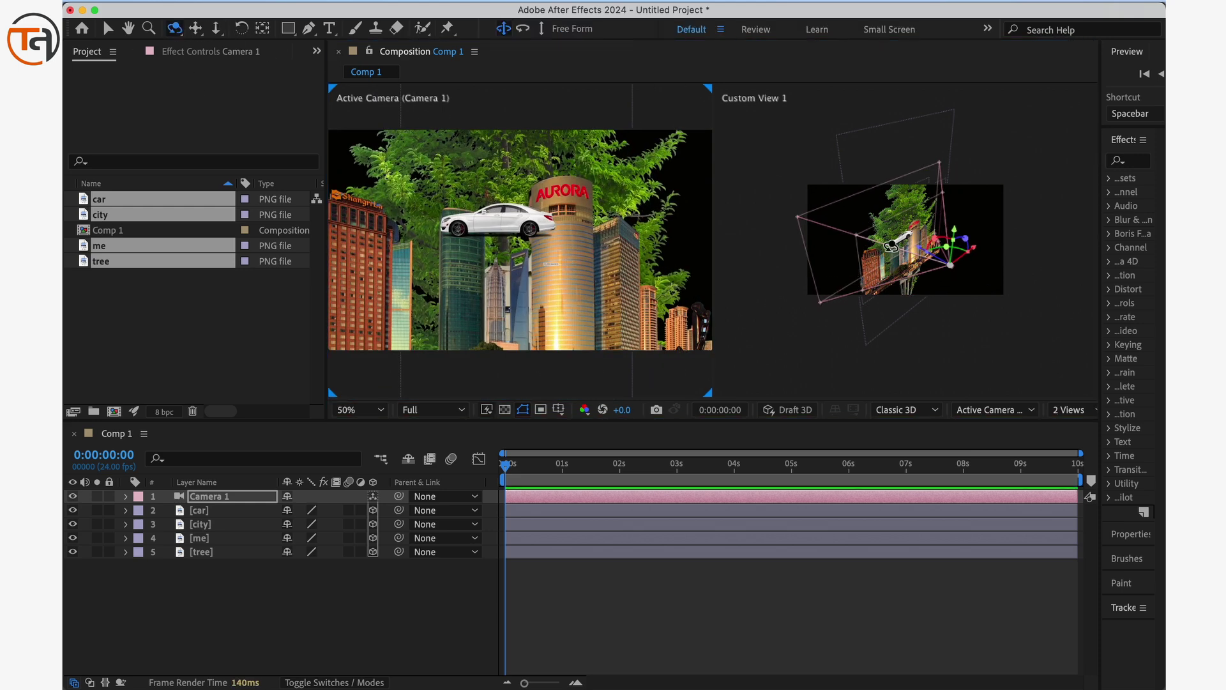
pyautogui.press('v')
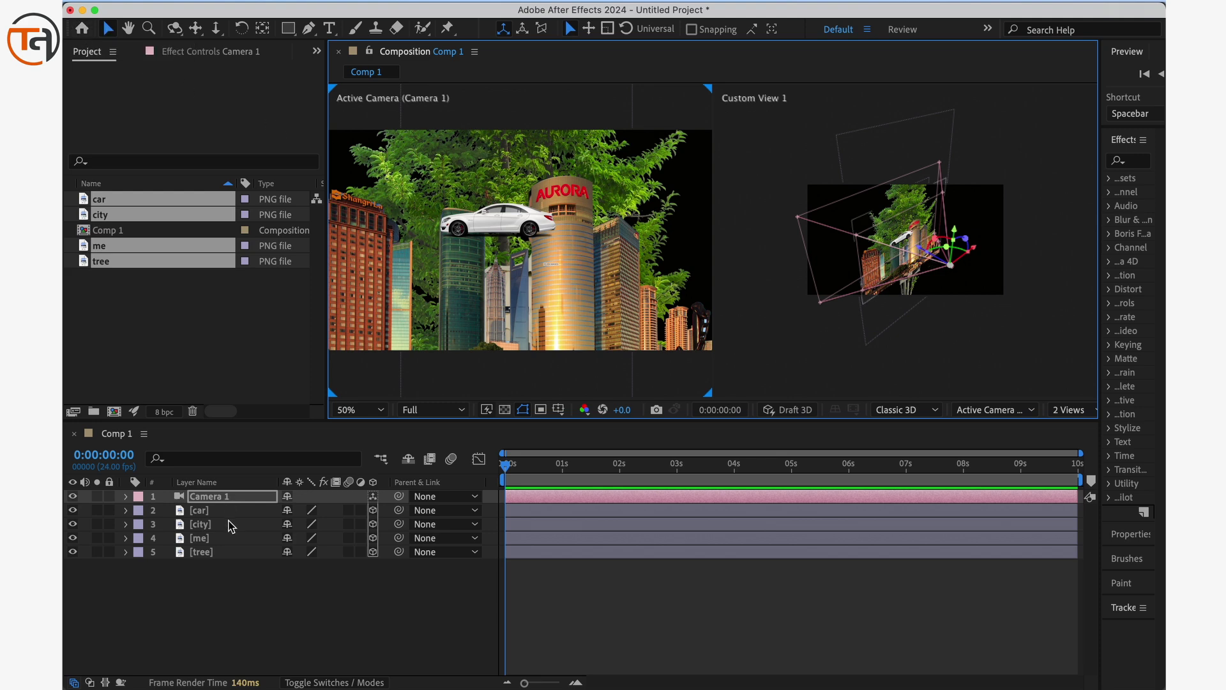
# Step: Try moving the city layer in Custom View 1, and pull Camera 1 far back from the layers along its Z axis
pyautogui.click(221, 523)
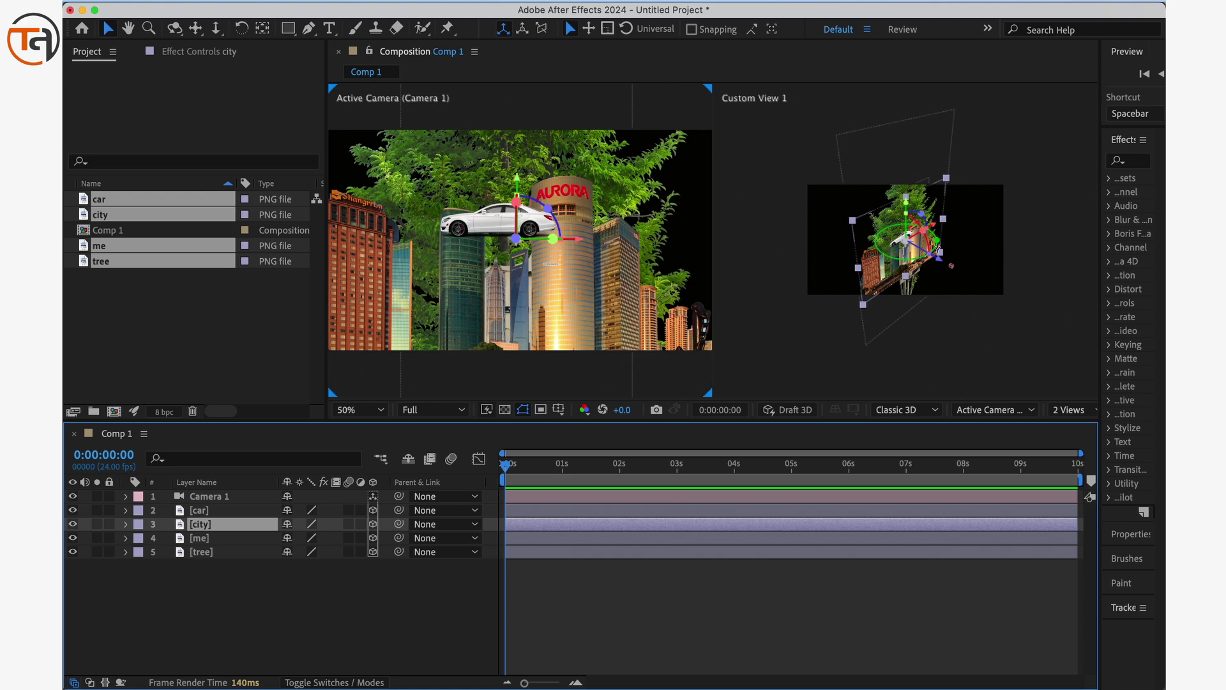
pyautogui.moveTo(944, 262); pyautogui.dragTo(1031, 321)
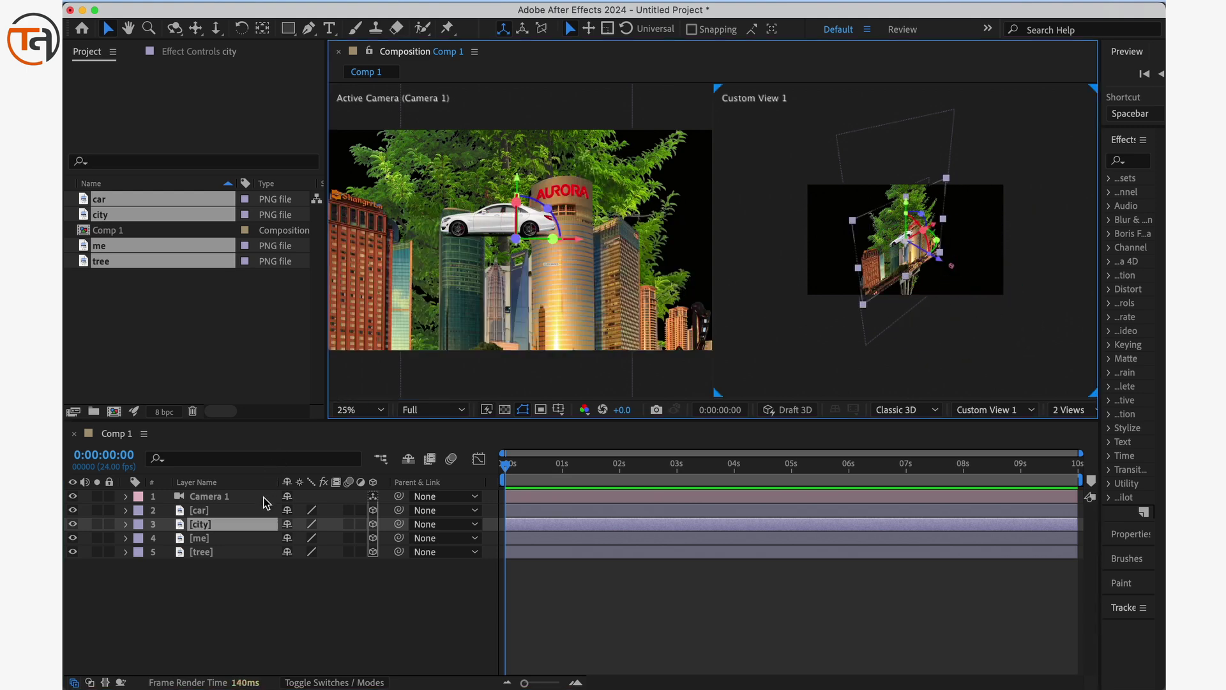
pyautogui.click(267, 499)
pyautogui.moveTo(926, 253); pyautogui.dragTo(1008, 300)
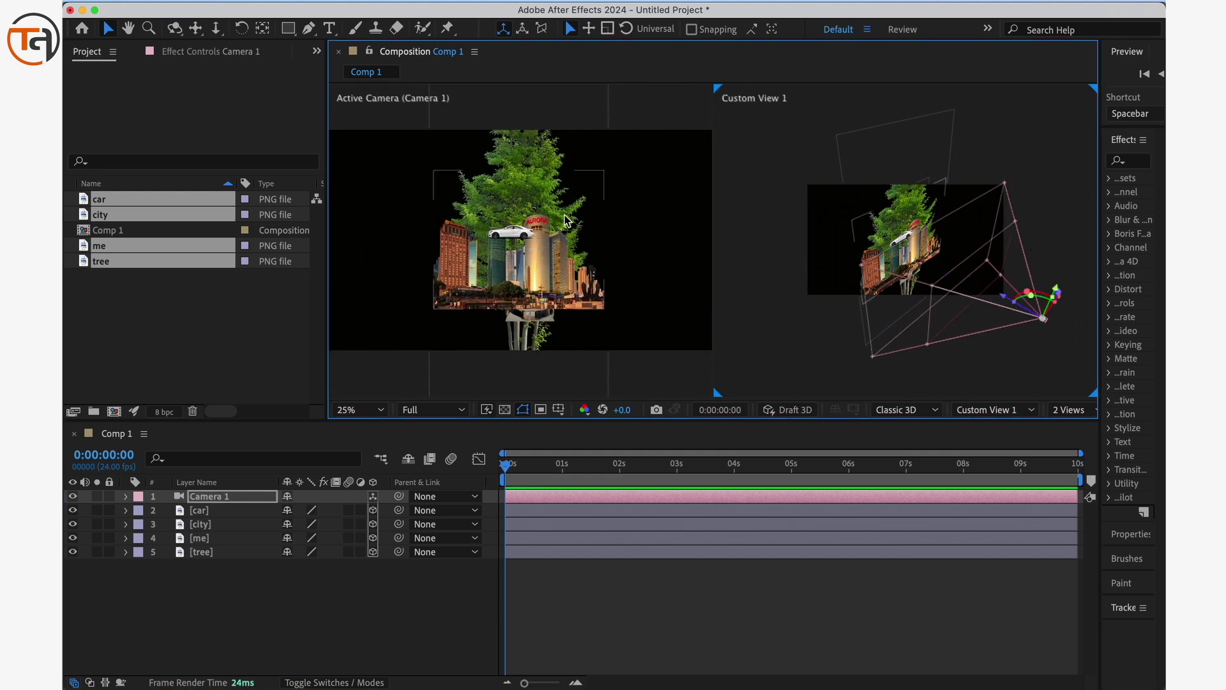
pyautogui.click(256, 580)
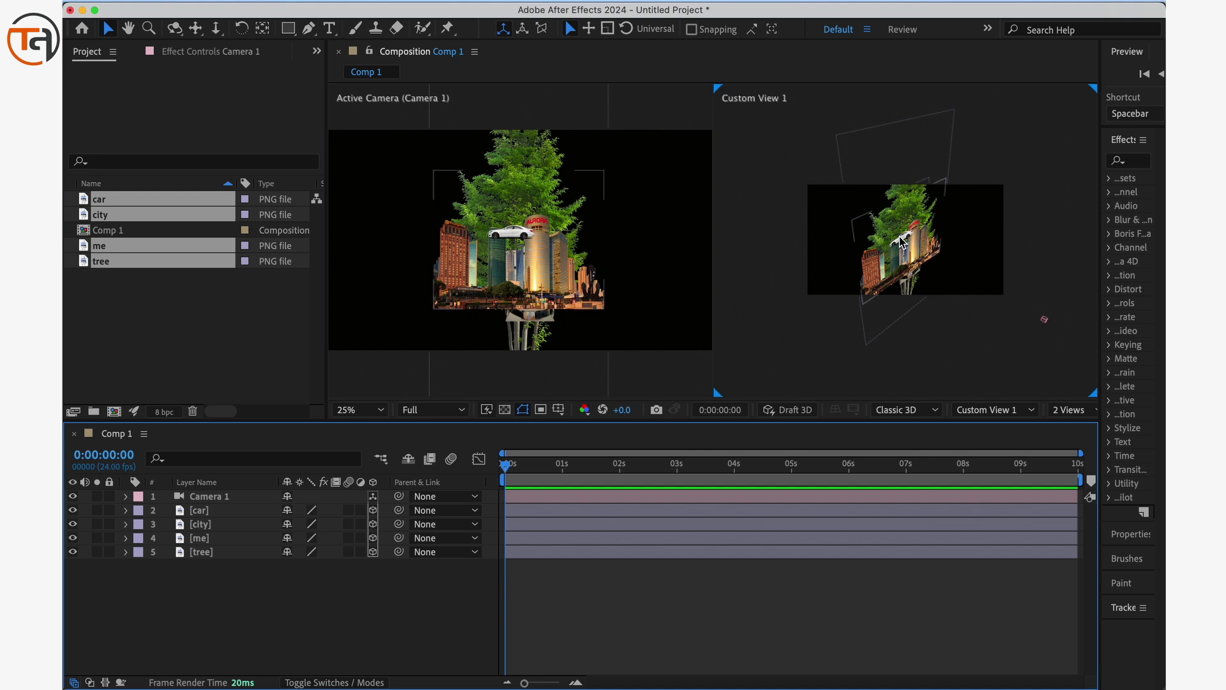
# Step: Push the city layer far behind the other layers along its Z axis and show the Top view in the second viewer
pyautogui.click(234, 527)
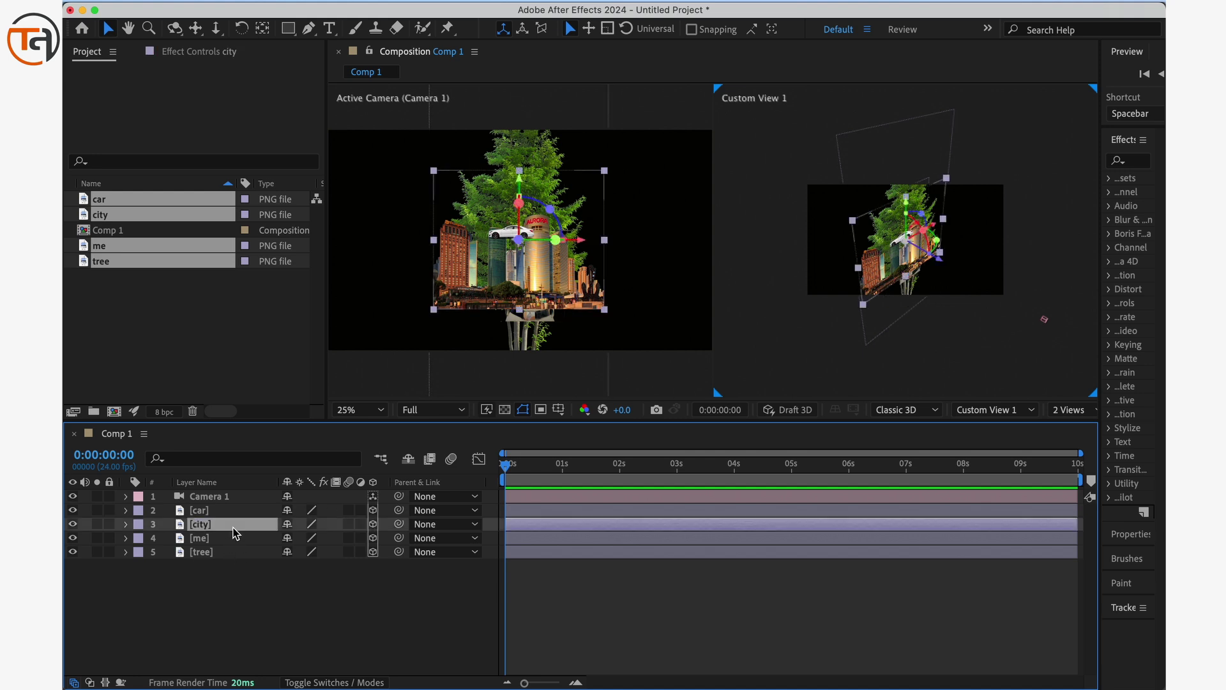
pyautogui.moveTo(940, 257); pyautogui.dragTo(773, 201)
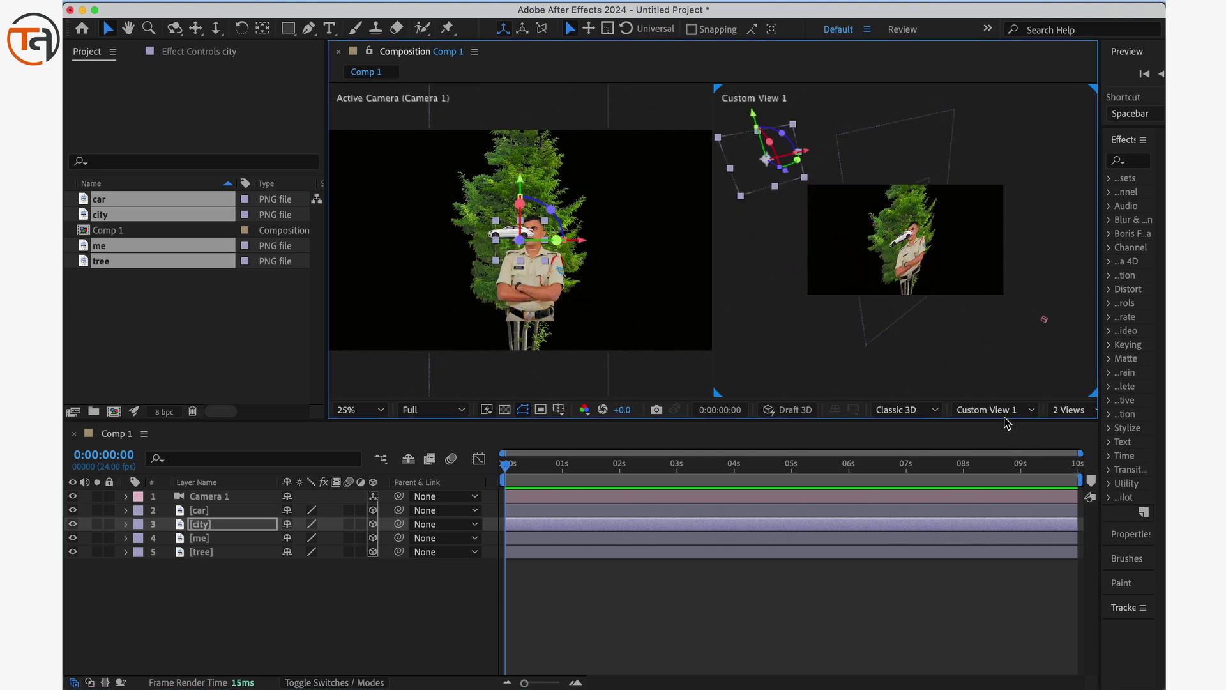
pyautogui.click(1004, 412)
pyautogui.click(999, 223)
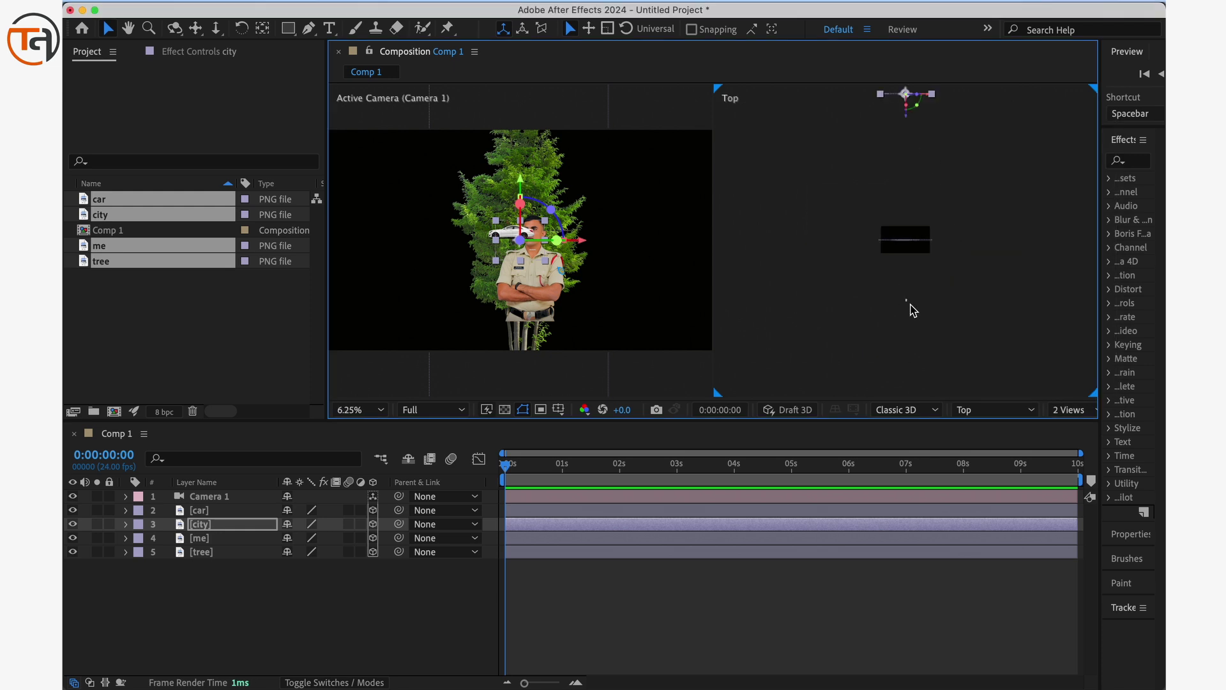
# Step: Move the city layer to the bottom of the layer stack, below the tree layer, and select the tree layer
pyautogui.click(247, 495)
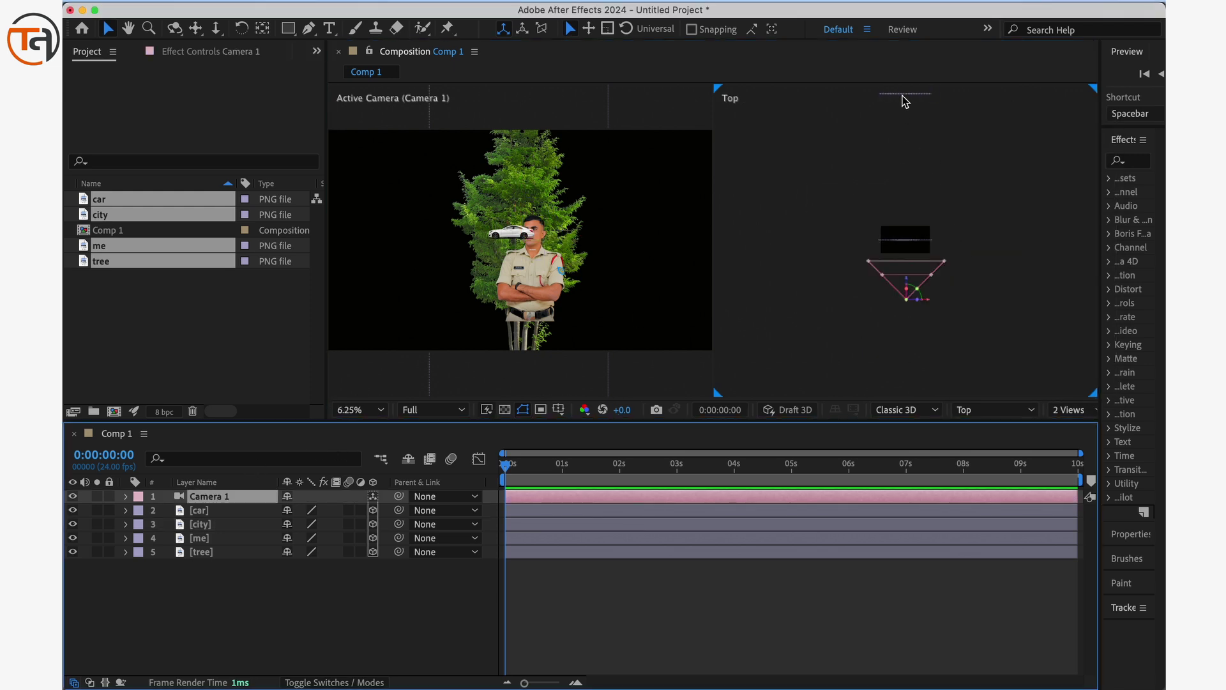
pyautogui.click(904, 95)
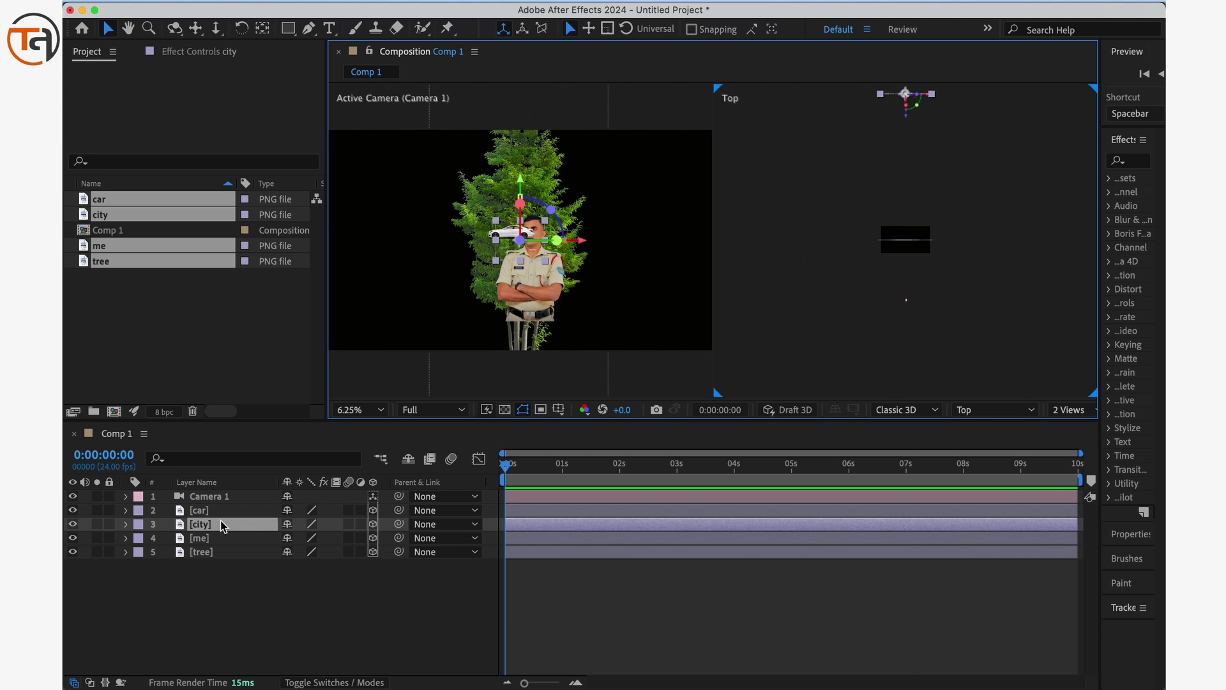
pyautogui.moveTo(223, 523); pyautogui.dragTo(220, 565)
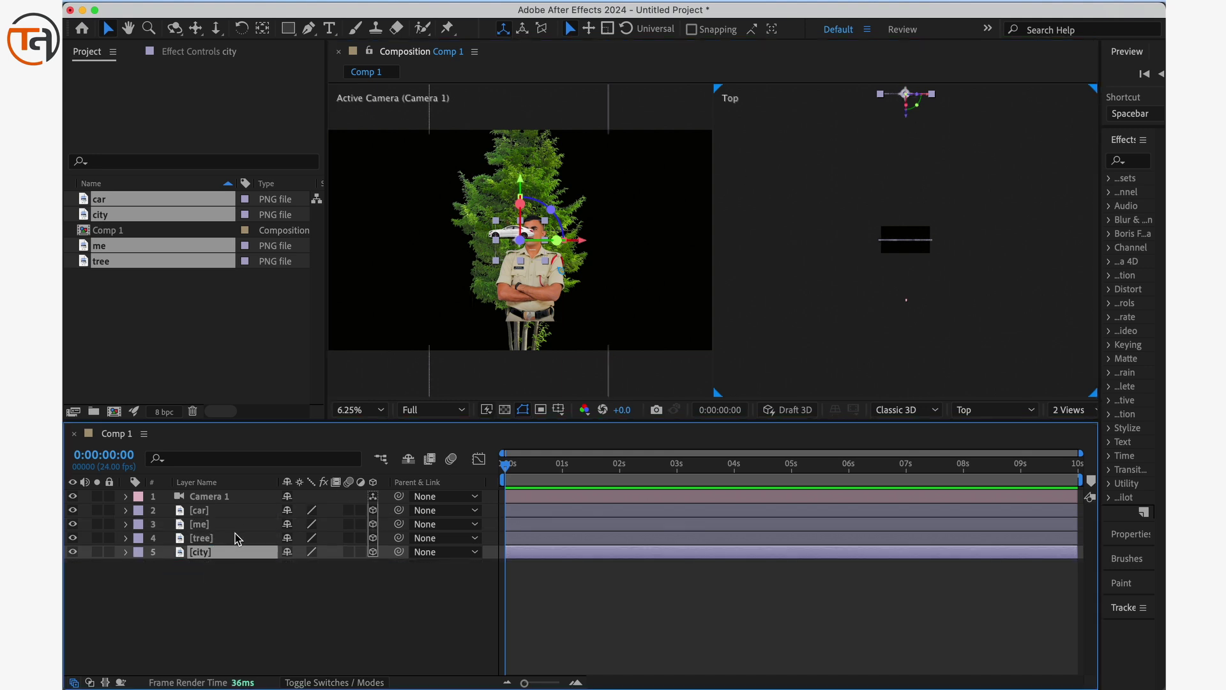
pyautogui.doubleClick(210, 537)
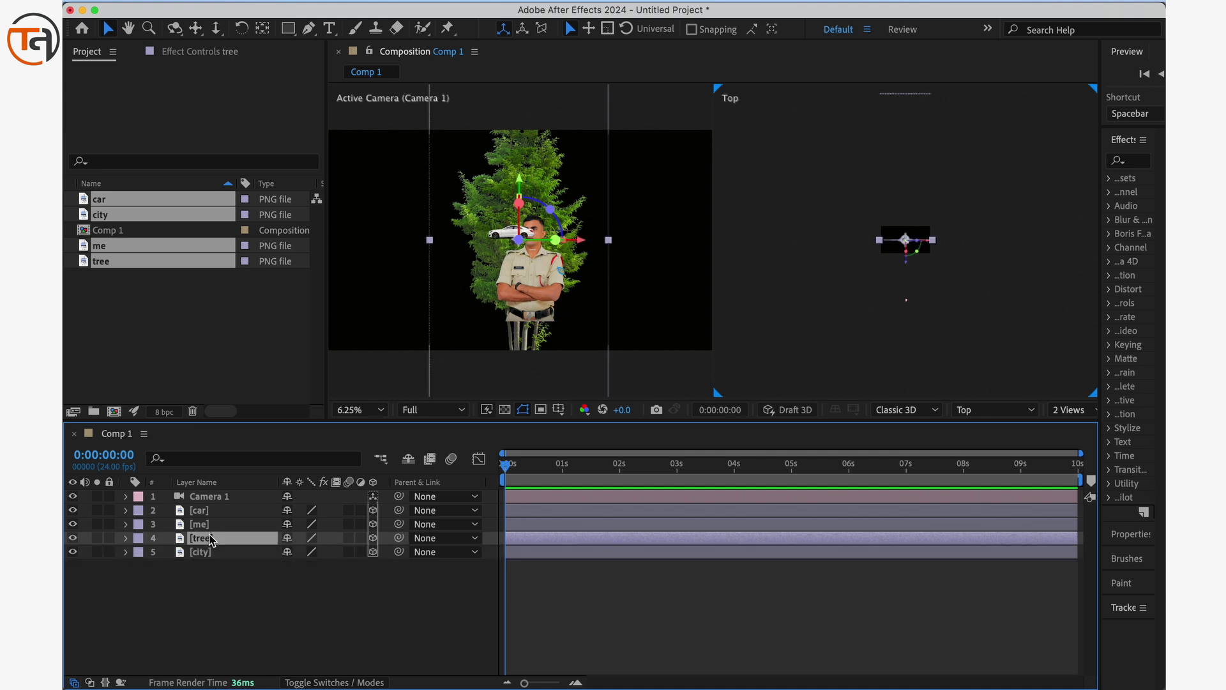
# Step: Move the tree layer above the person layer in the stack and show the Comp 1 composition in the viewer
pyautogui.moveTo(219, 538); pyautogui.dragTo(218, 529)
pyautogui.click(216, 543)
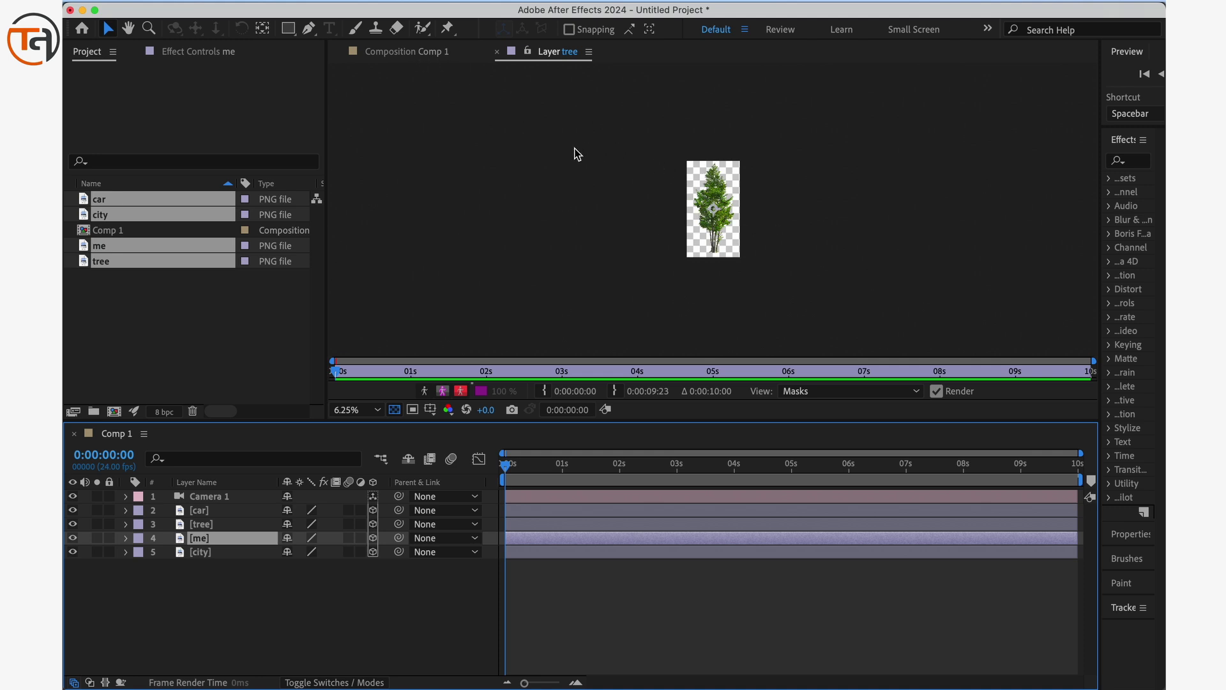
pyautogui.click(415, 55)
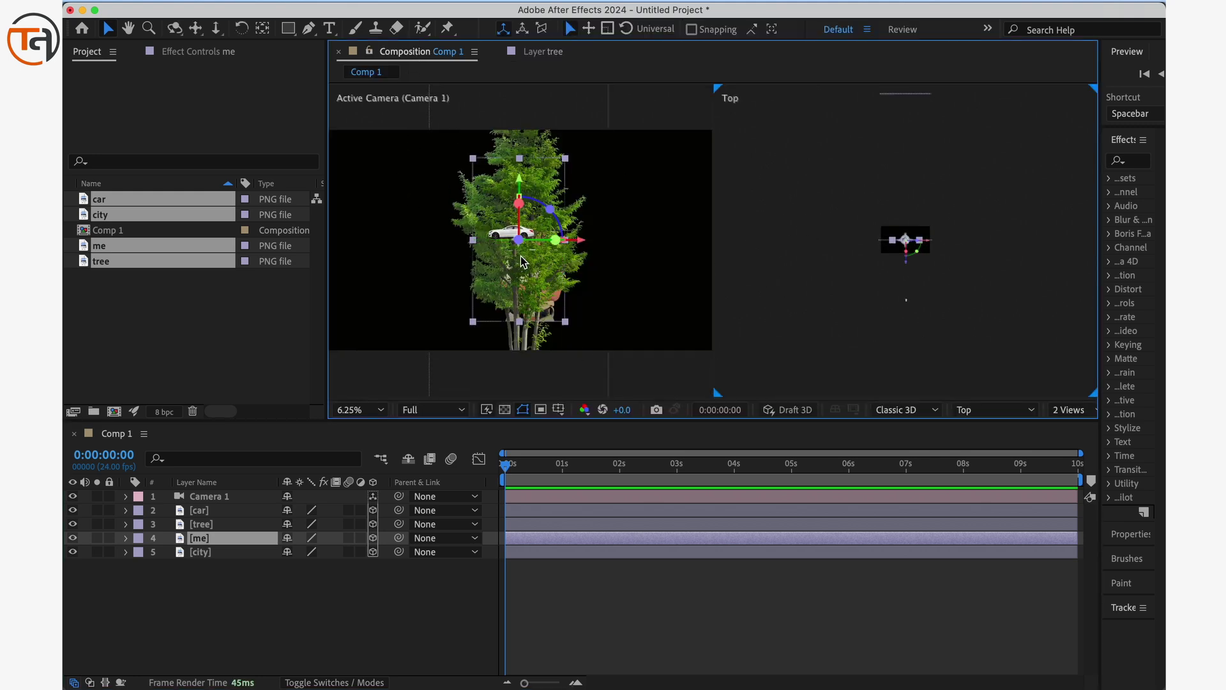
# Step: Pull the car toward the camera to a Z position of -1760 and place it low in the frame, right of the tree
pyautogui.click(228, 511)
pyautogui.moveTo(902, 266); pyautogui.dragTo(898, 314)
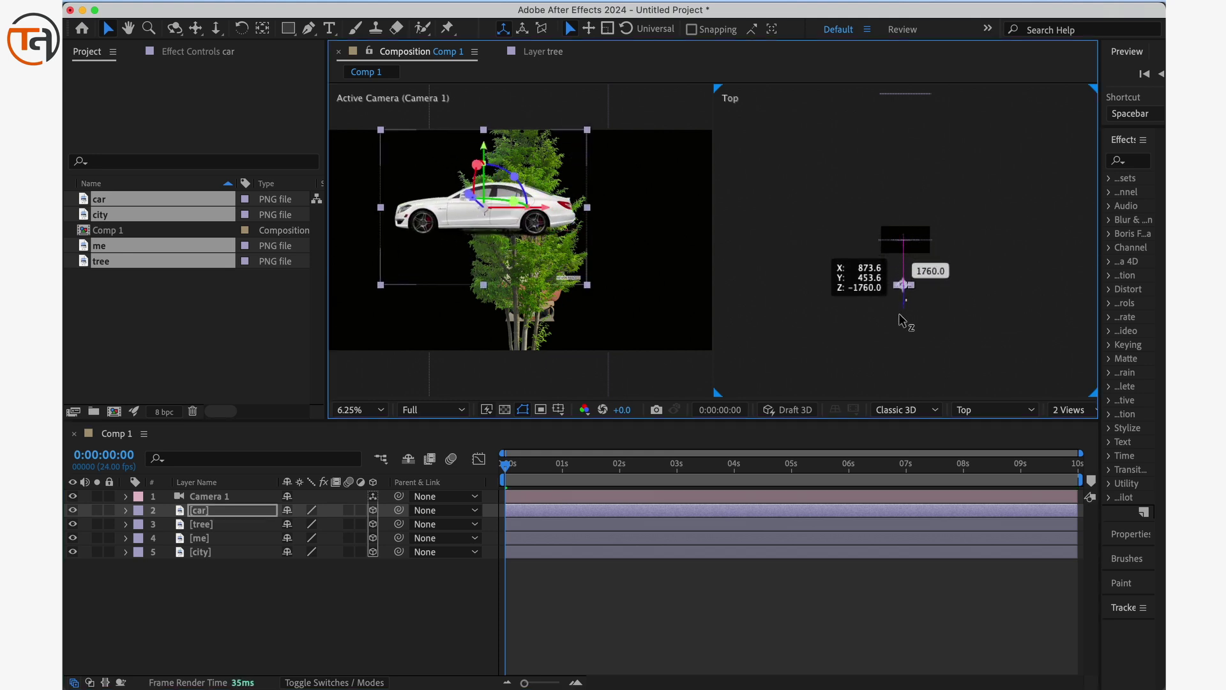
pyautogui.moveTo(484, 152); pyautogui.dragTo(483, 225)
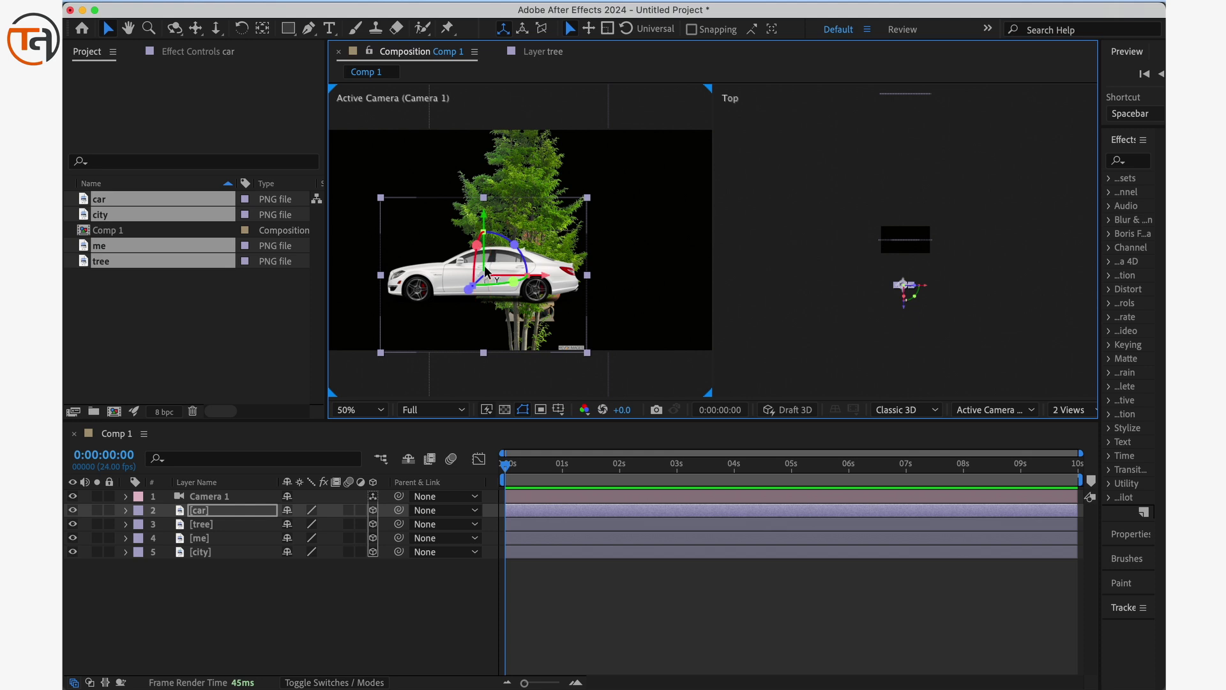
pyautogui.moveTo(484, 272); pyautogui.dragTo(603, 320)
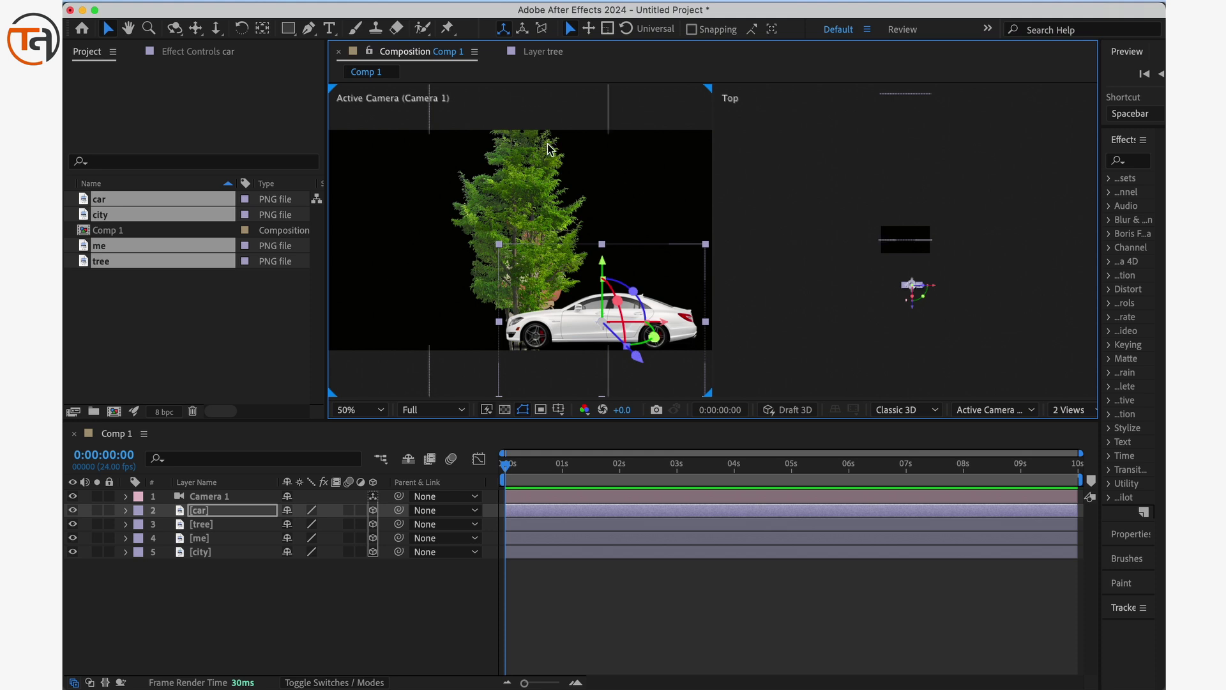
# Step: Shift the tree to the left of the person along its X axis and turn it around its Y axis
pyautogui.click(210, 525)
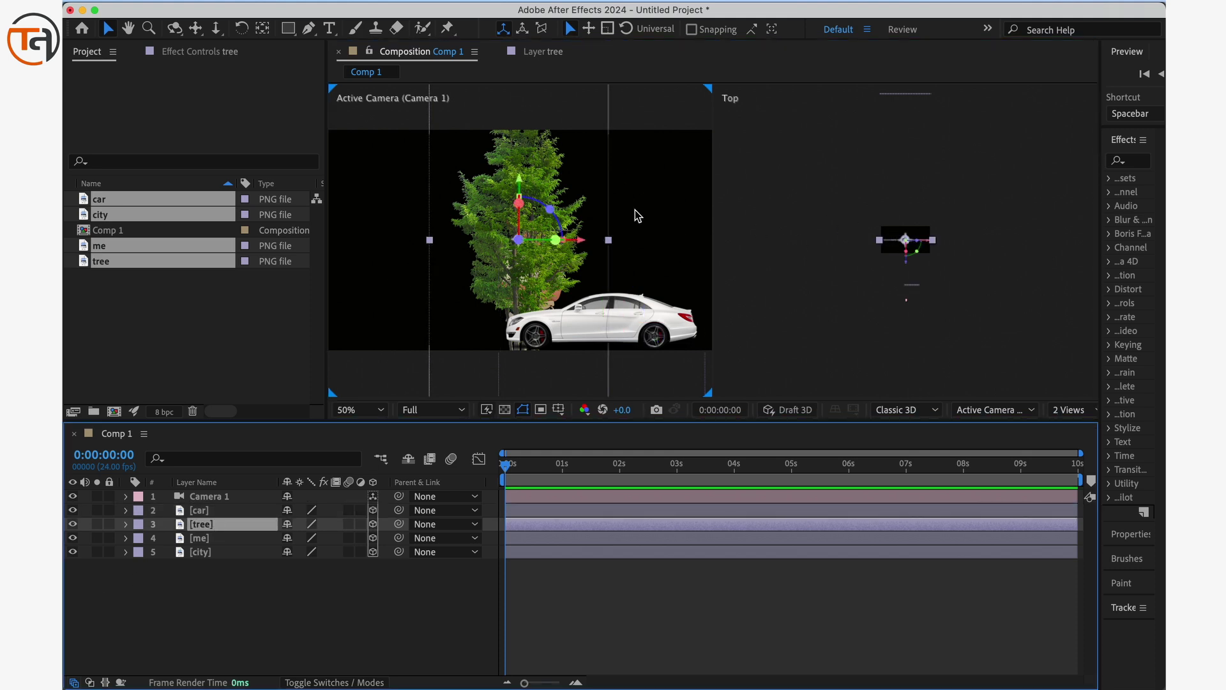
pyautogui.moveTo(574, 240); pyautogui.dragTo(497, 239)
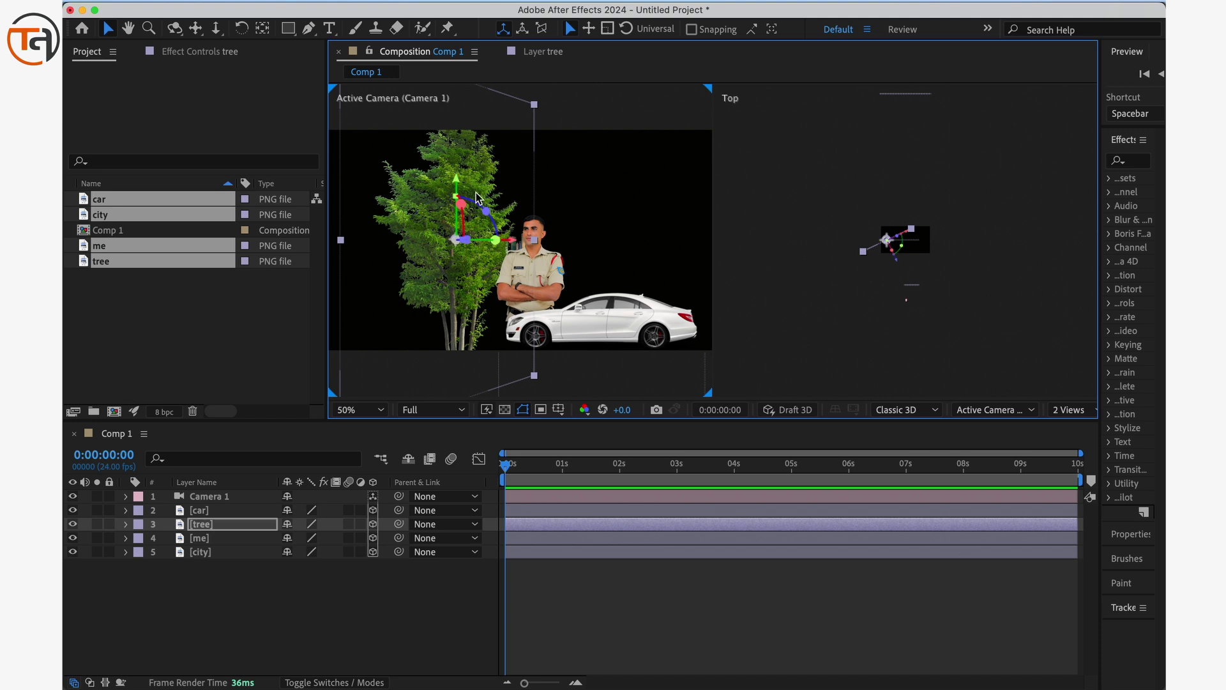
# Step: Review the car layer's Transform properties and nudge the car slightly right to an X position of 1213.3
pyautogui.click(212, 515)
pyautogui.click(205, 511)
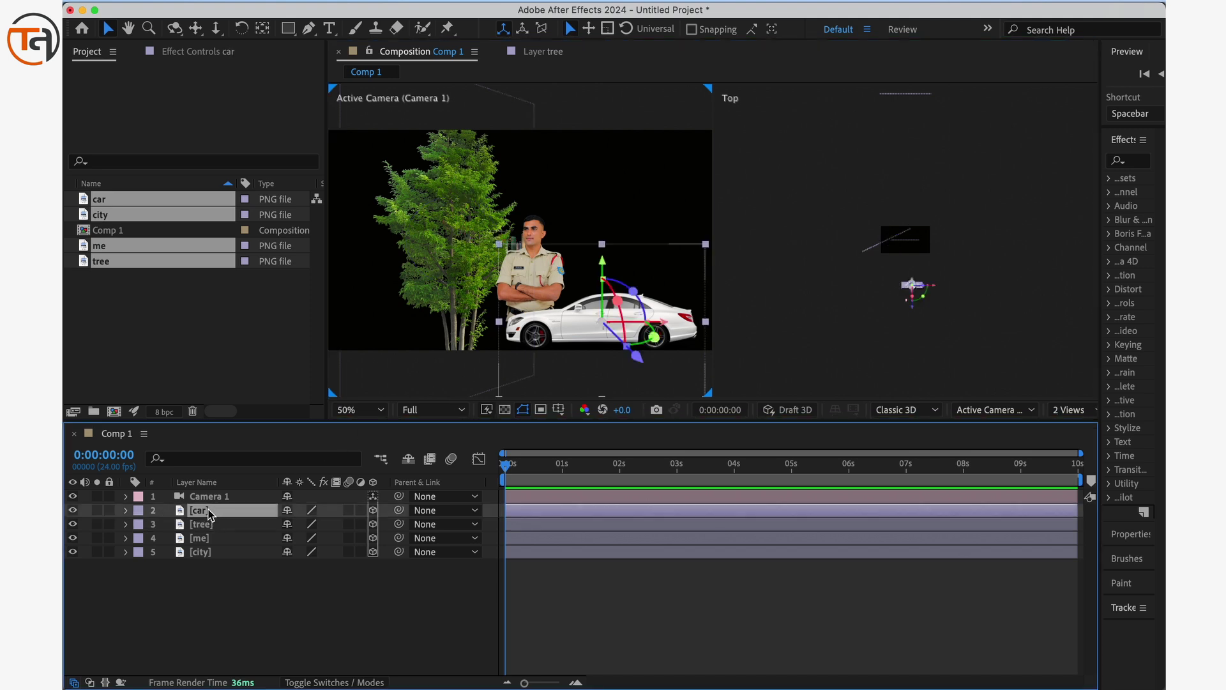
pyautogui.click(126, 510)
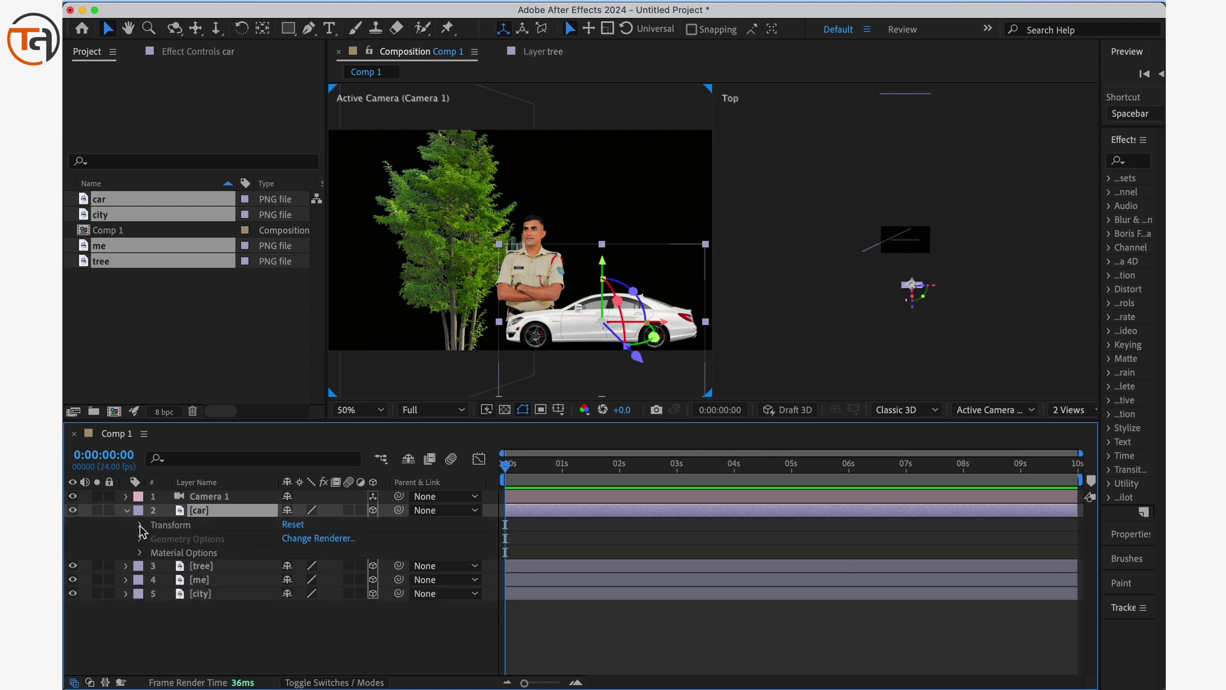
pyautogui.click(141, 525)
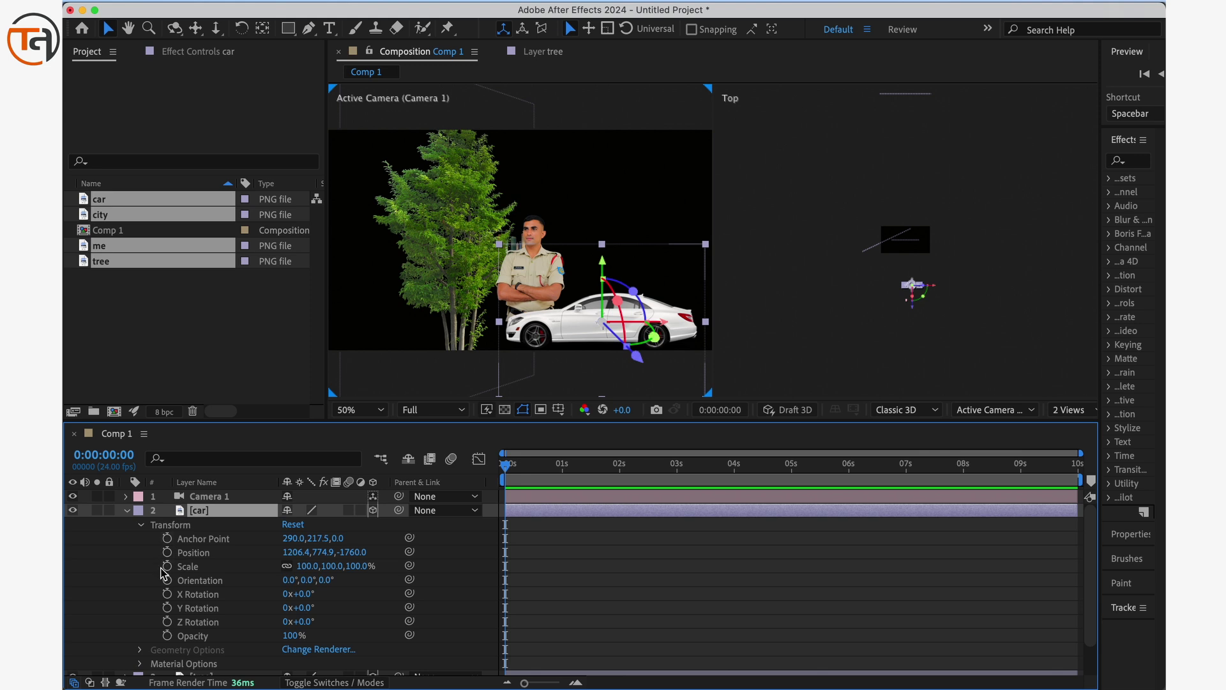
pyautogui.click(126, 510)
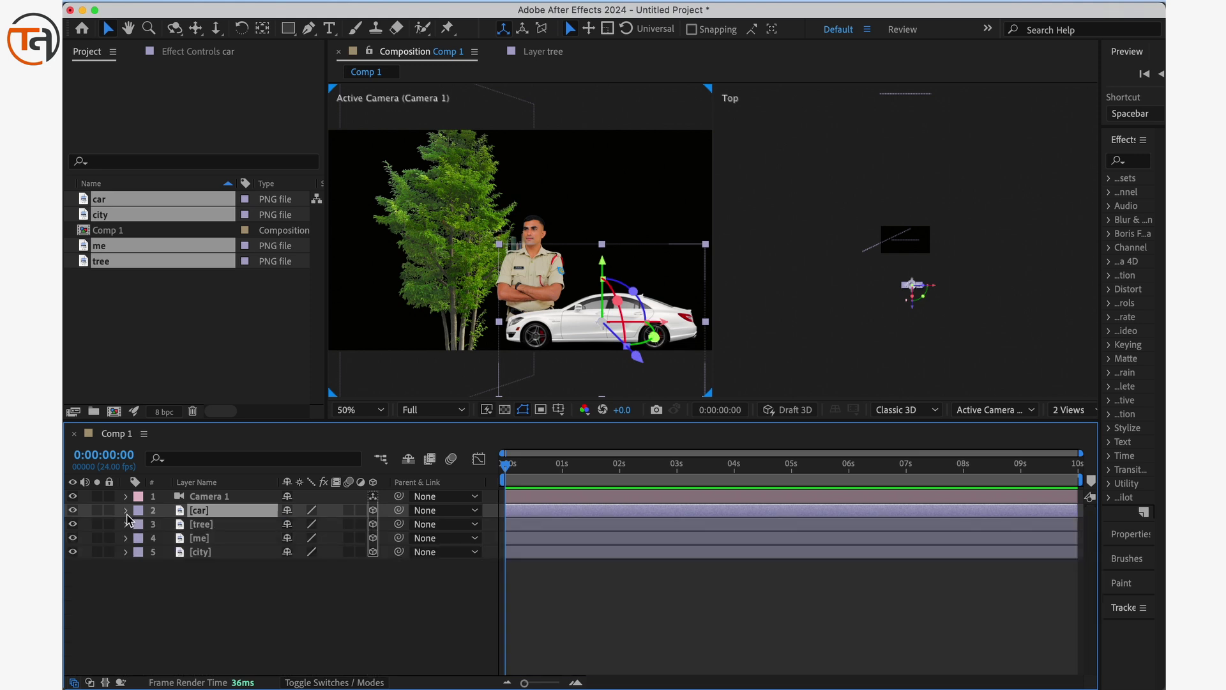
pyautogui.moveTo(639, 322); pyautogui.dragTo(666, 338)
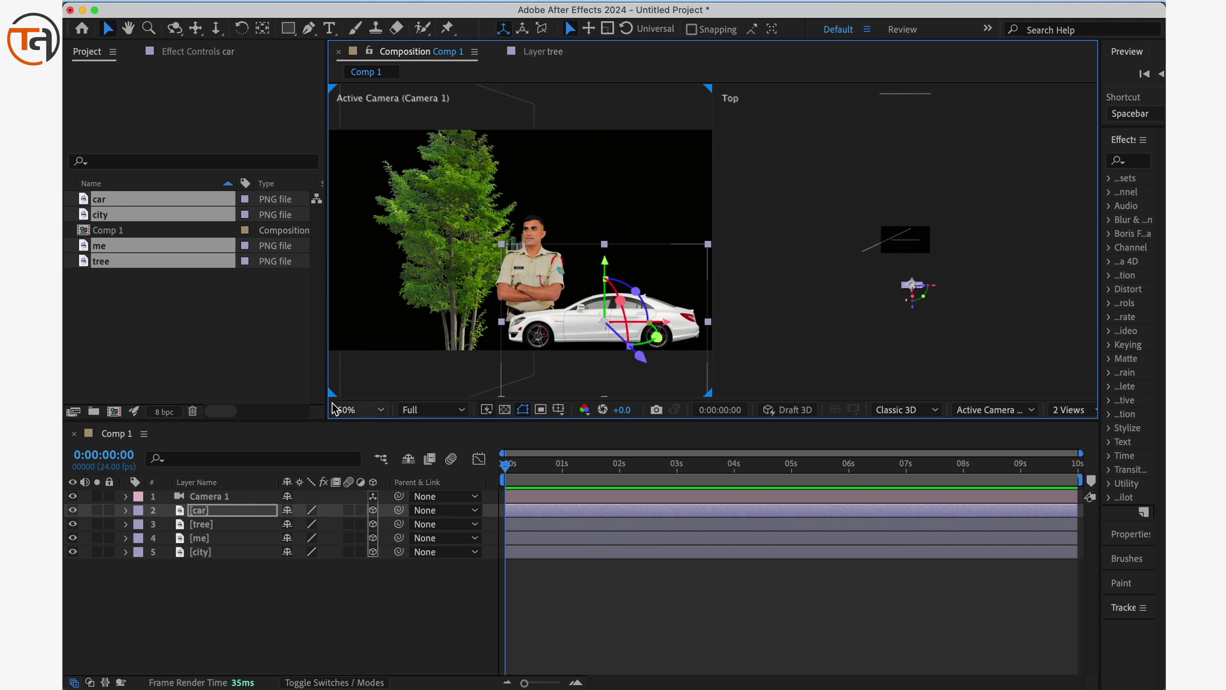
# Step: Show the car's anchor point, make the car a 2D layer, and try moving its anchor point up and left with the Pan Behind tool
pyautogui.press('a')
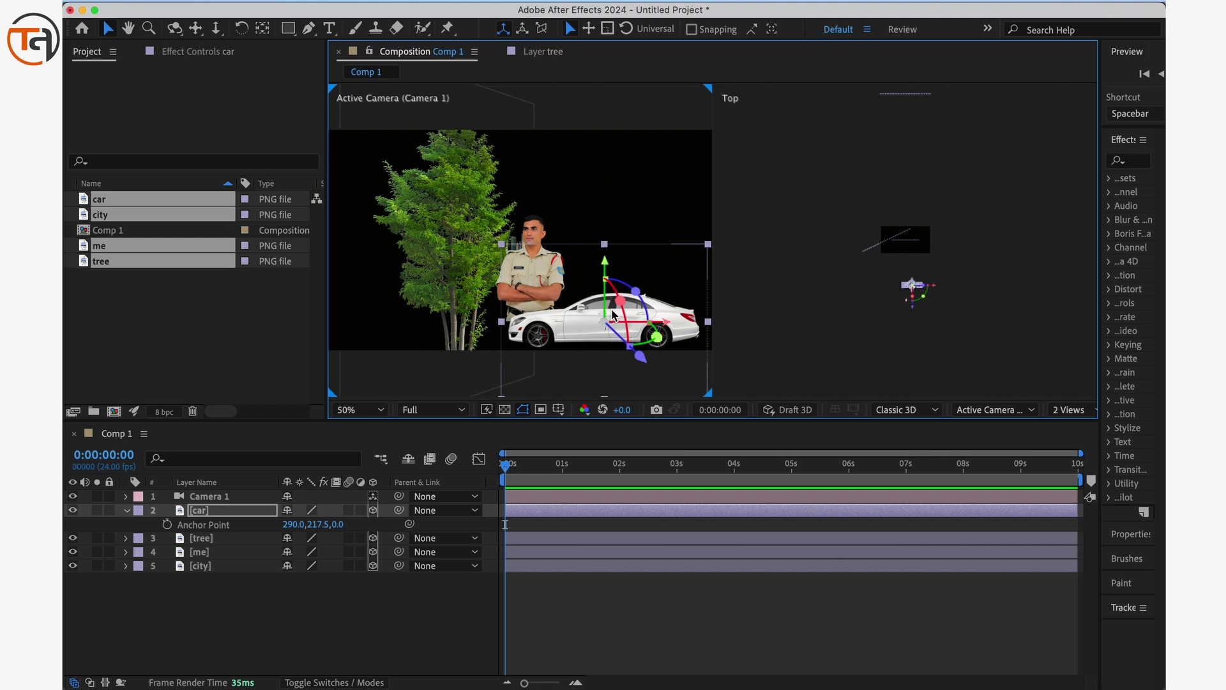
pyautogui.click(373, 511)
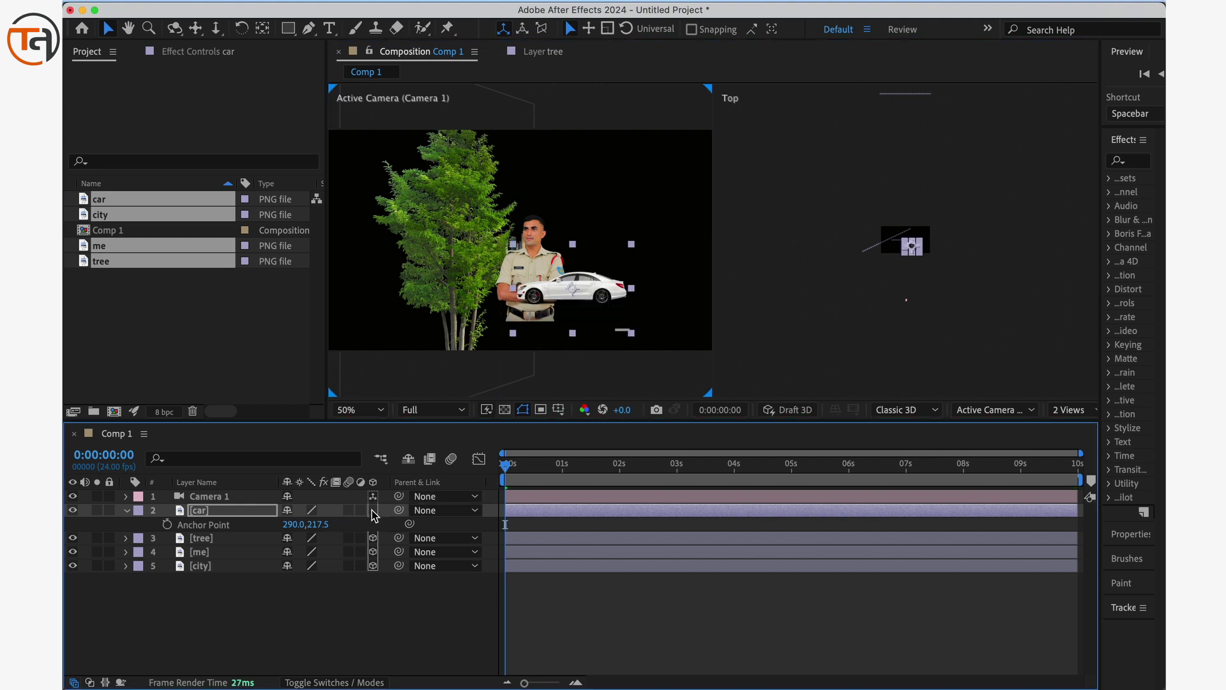
pyautogui.scroll(2, 580, 295)
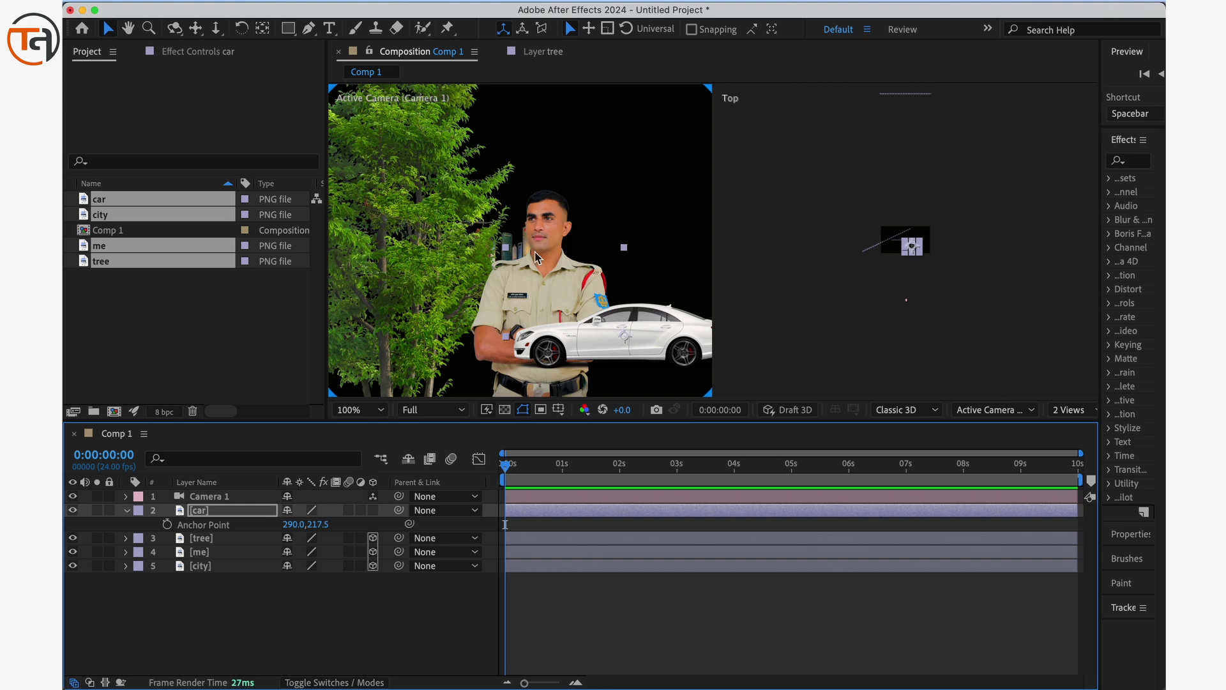
pyautogui.click(264, 30)
pyautogui.moveTo(628, 345); pyautogui.dragTo(554, 320)
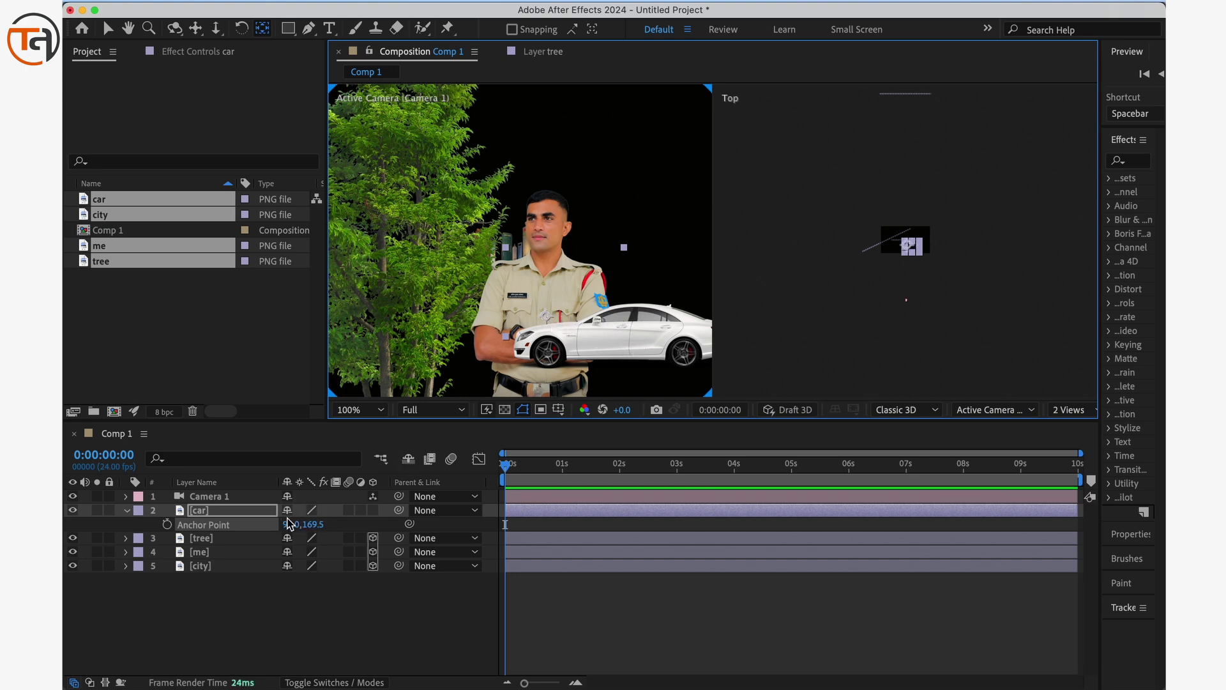
# Step: Try rotating the car around the shifted anchor point, and undo both the rotation and the anchor point move
pyautogui.press('r')
pyautogui.moveTo(300, 532); pyautogui.dragTo(317, 515)
pyautogui.press('super+z')
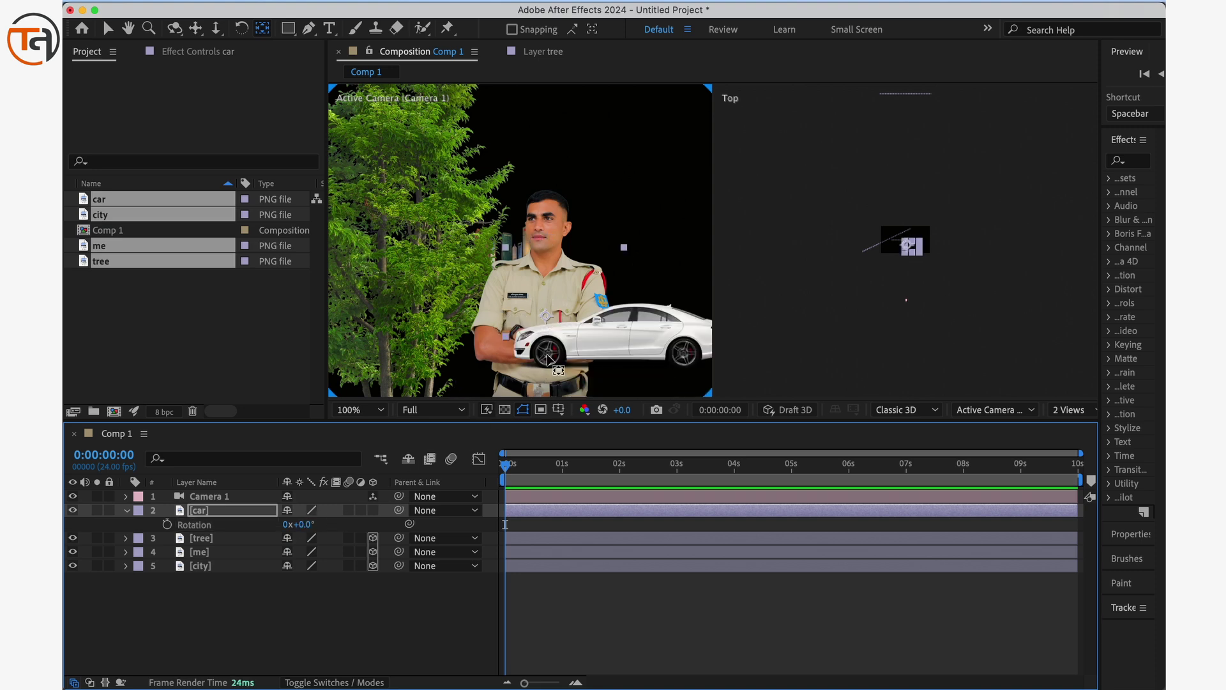
pyautogui.press('super+z')
# Step: Try rotating the car 75° around its original anchor point, undo the rotation, and make the car a 3D layer again
pyautogui.moveTo(299, 524); pyautogui.dragTo(362, 526)
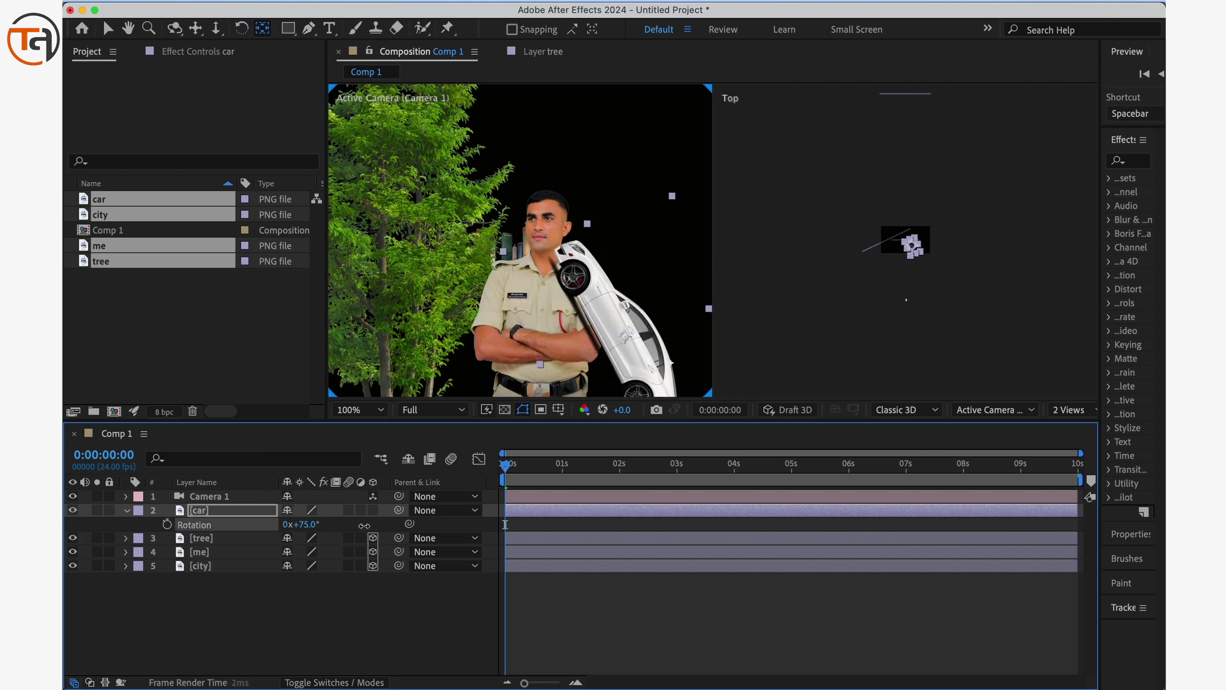
pyautogui.press('super+z')
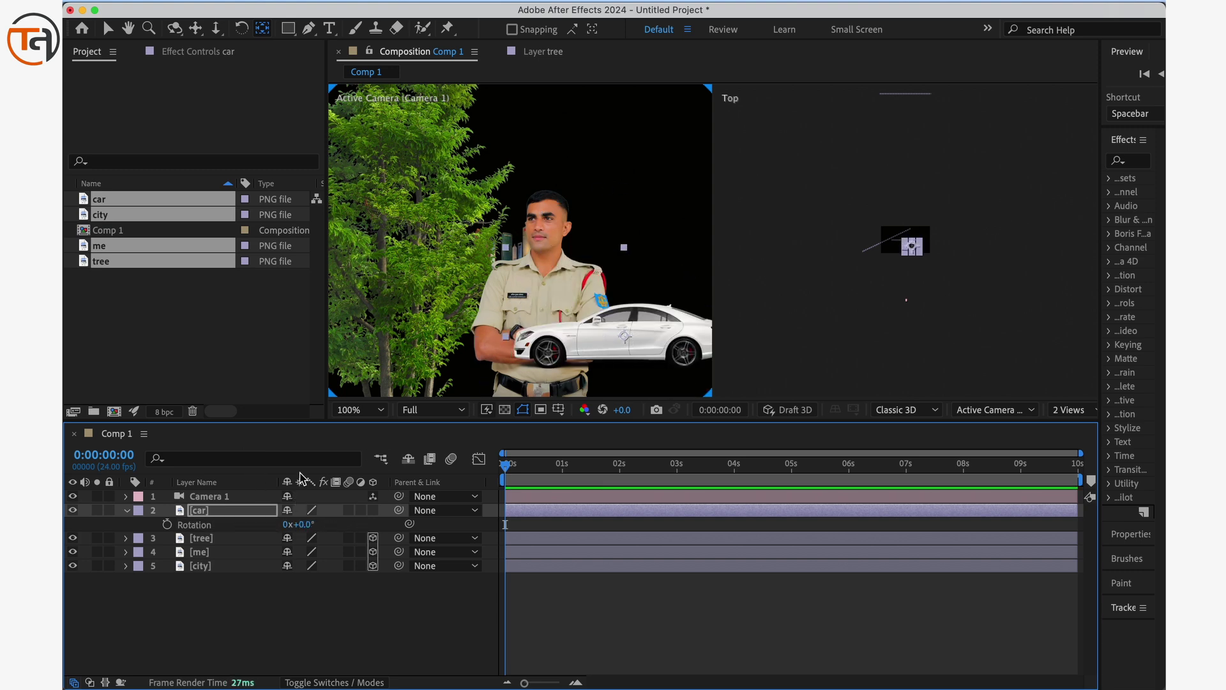
pyautogui.hotkey('ctrl', 'shift', 'z')
pyautogui.click(373, 510)
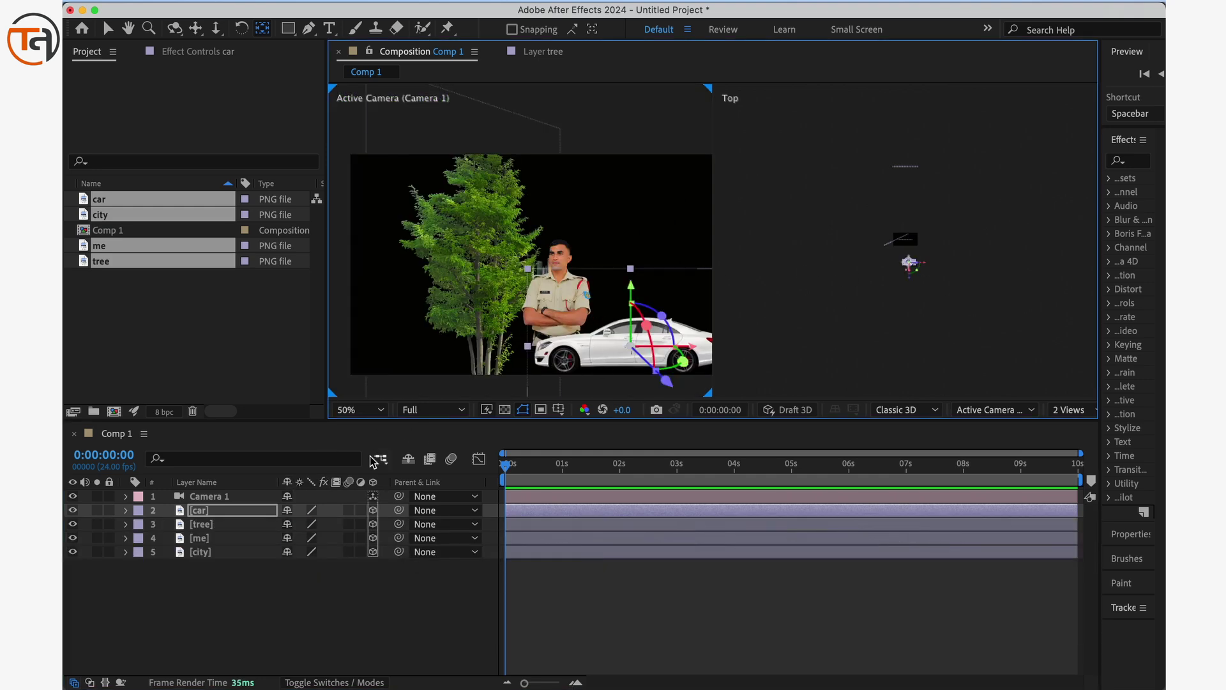
# Step: Show the car's anchor point, position, scale and rotation in turn, try an X orientation of 16°, and undo it
pyautogui.press('a')
pyautogui.press('p')
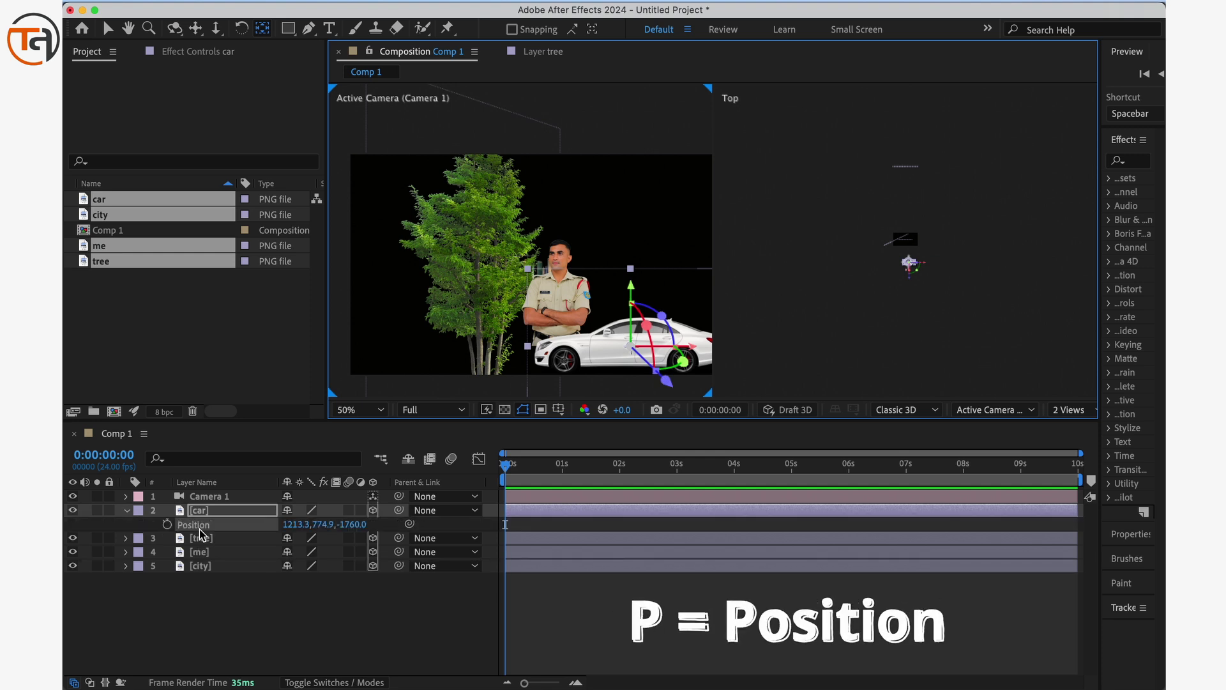
pyautogui.press('s')
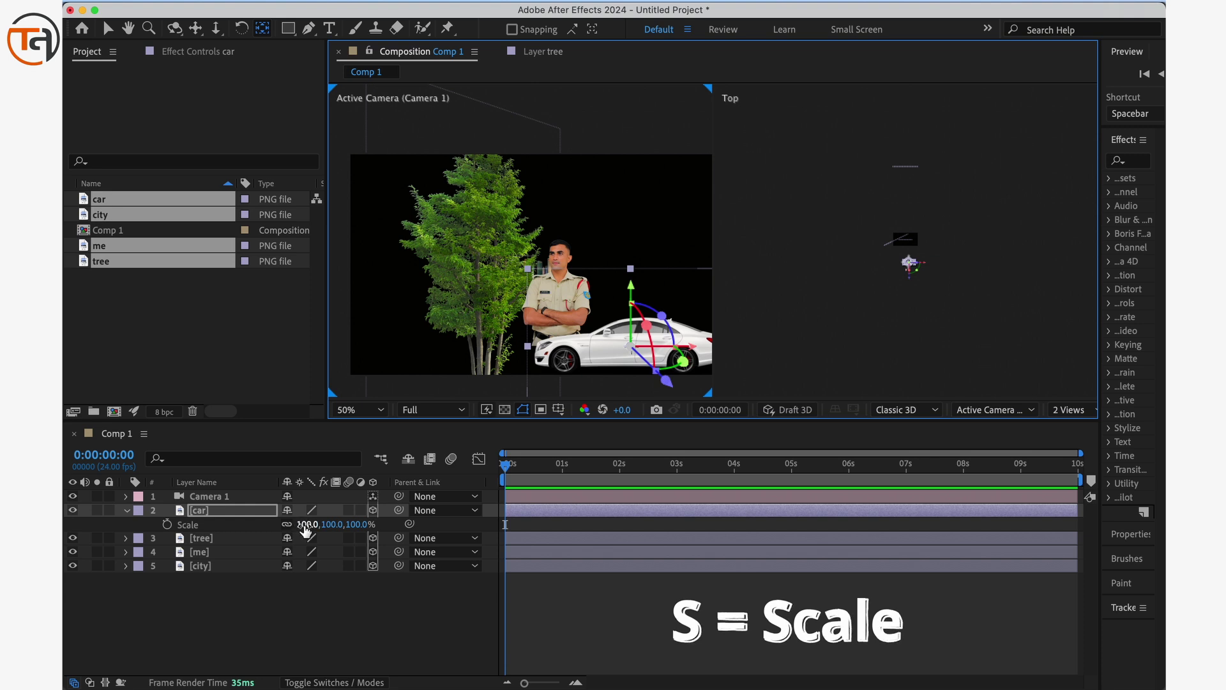
pyautogui.moveTo(313, 525)
pyautogui.mouseDown()
pyautogui.moveTo(326, 531)
pyautogui.moveTo(305, 526)
pyautogui.mouseUp()
pyautogui.press('r')
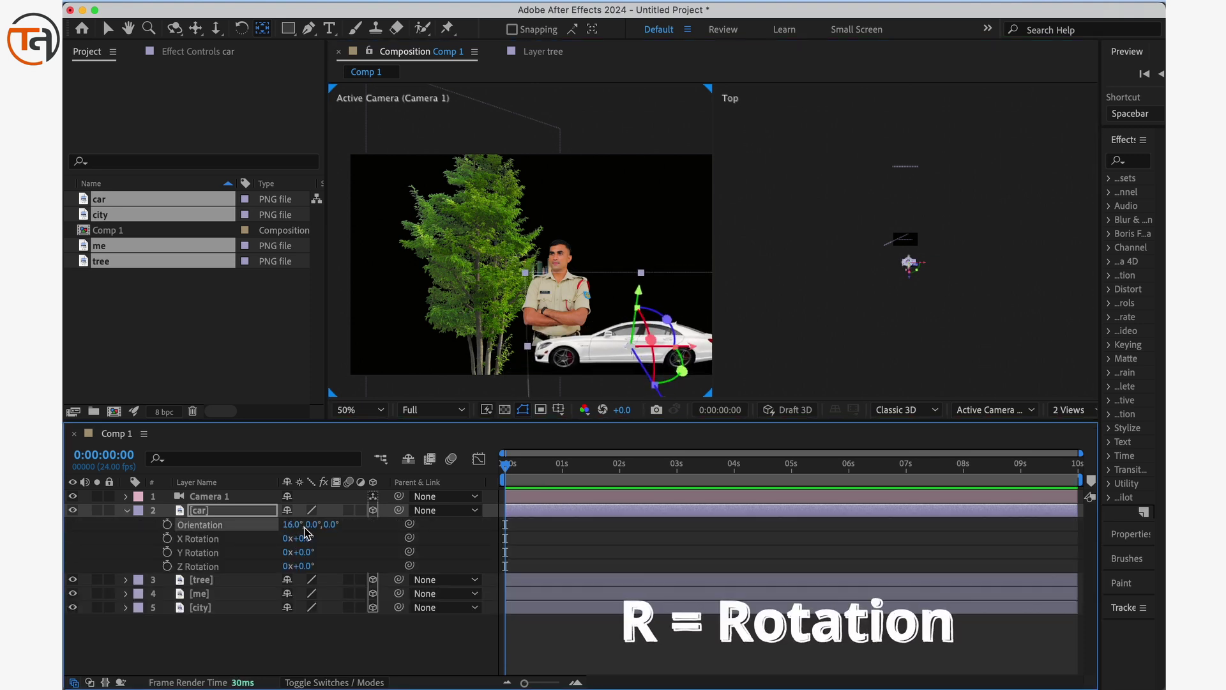
pyautogui.press('super+z')
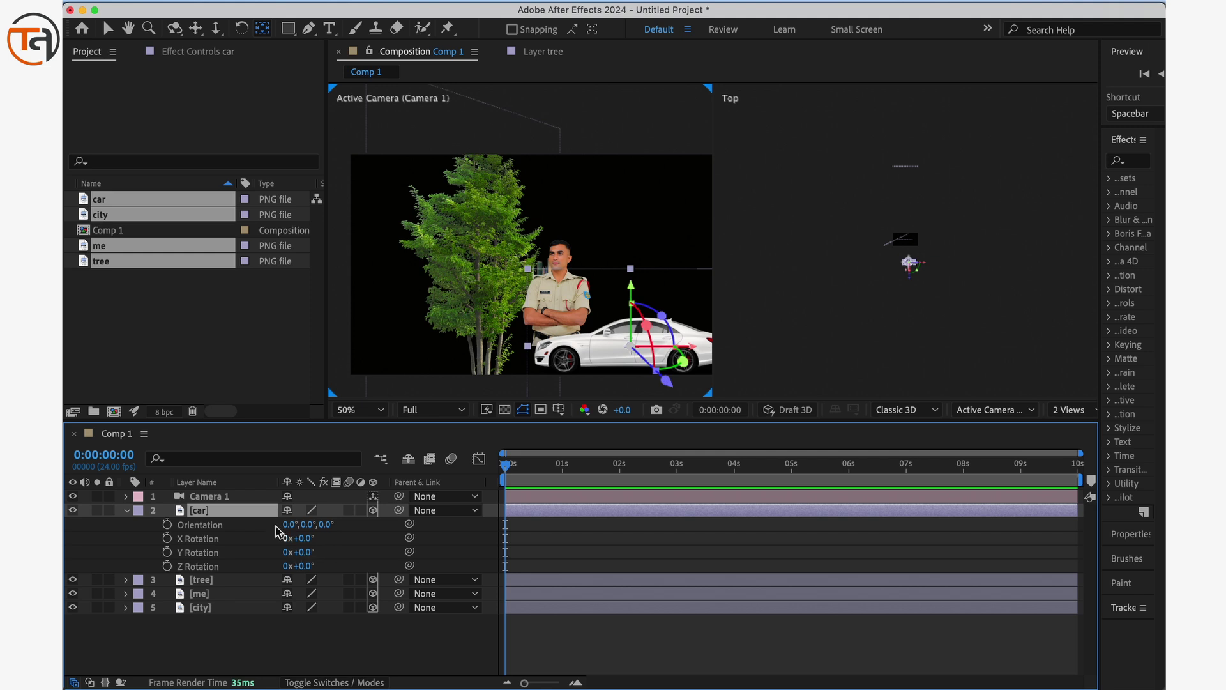
# Step: Show the car layer's opacity on its own, and review its full set of Transform properties
pyautogui.press('t')
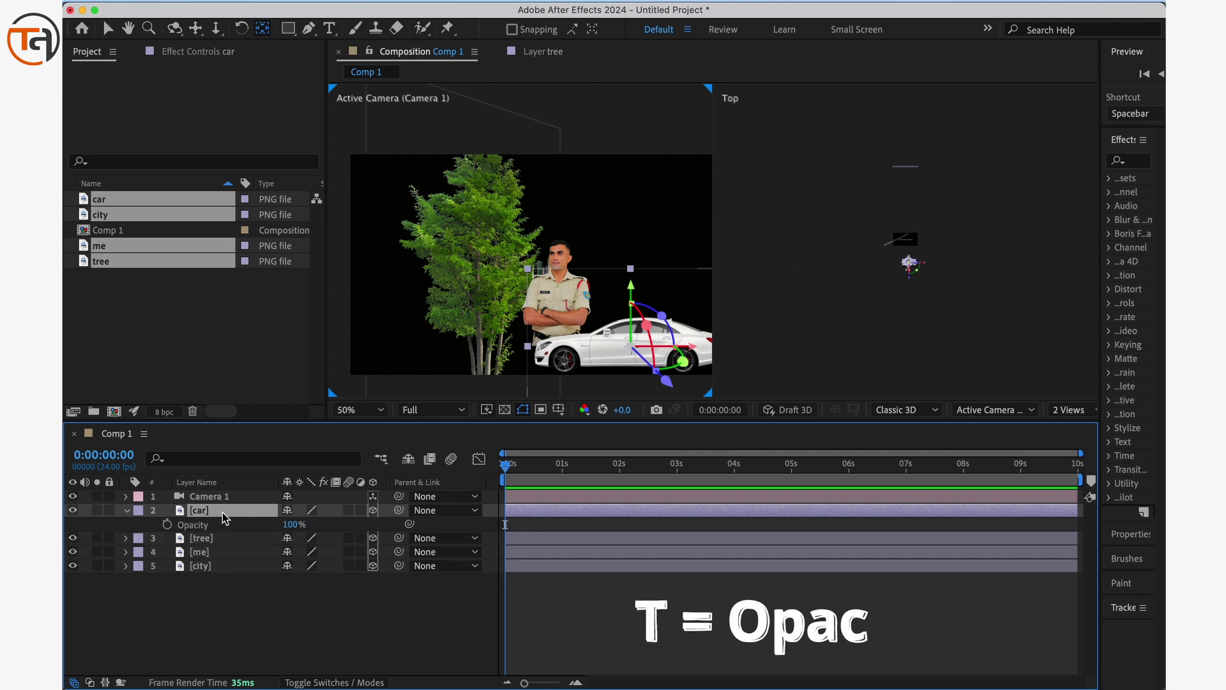
pyautogui.moveTo(285, 524)
pyautogui.mouseDown()
pyautogui.moveTo(252, 524)
pyautogui.moveTo(315, 525)
pyautogui.moveTo(304, 526)
pyautogui.mouseUp()
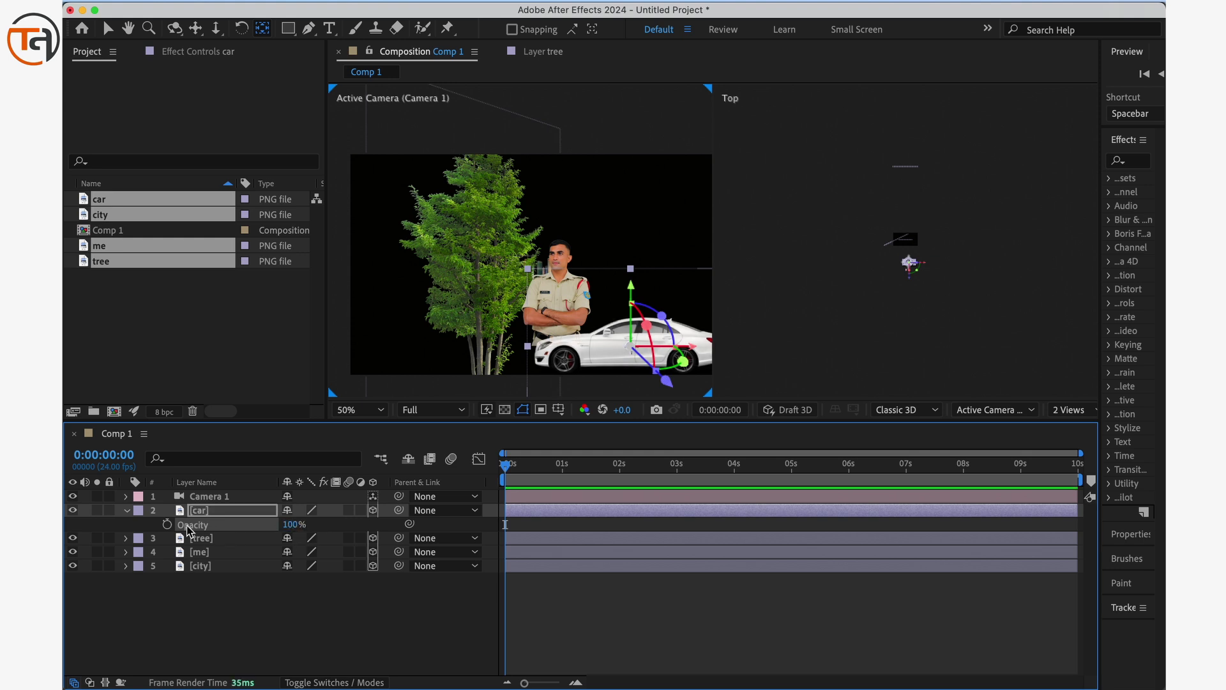
pyautogui.click(128, 510)
pyautogui.click(126, 510)
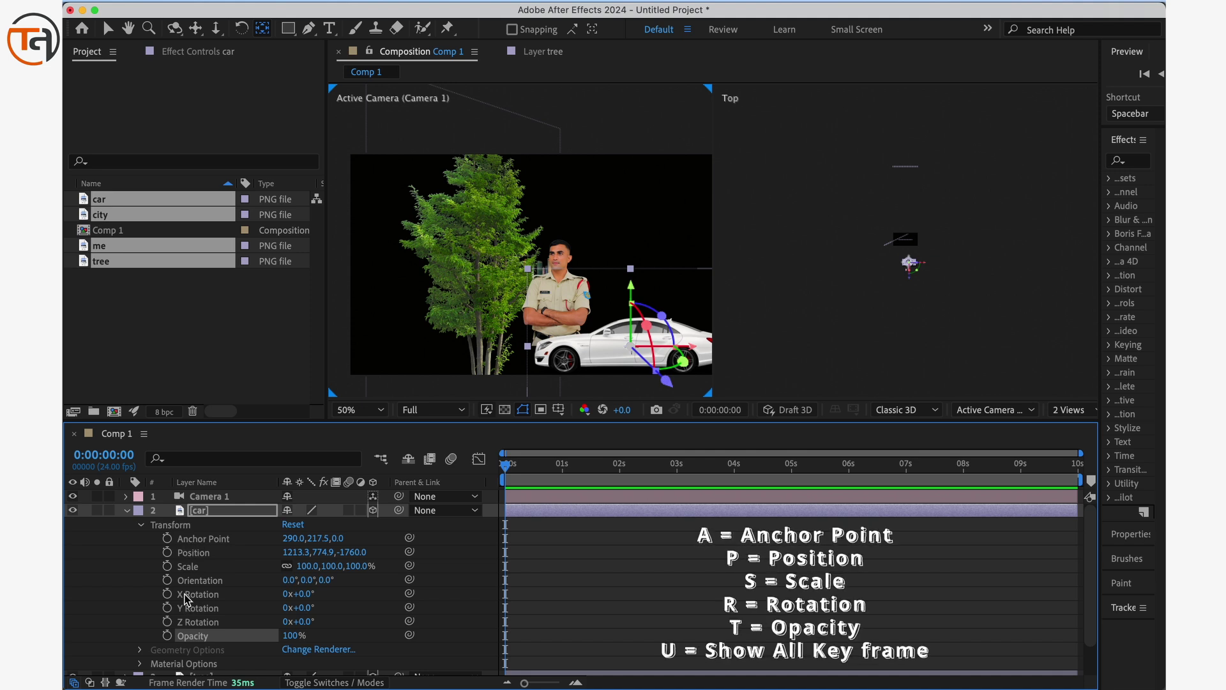
pyautogui.click(141, 524)
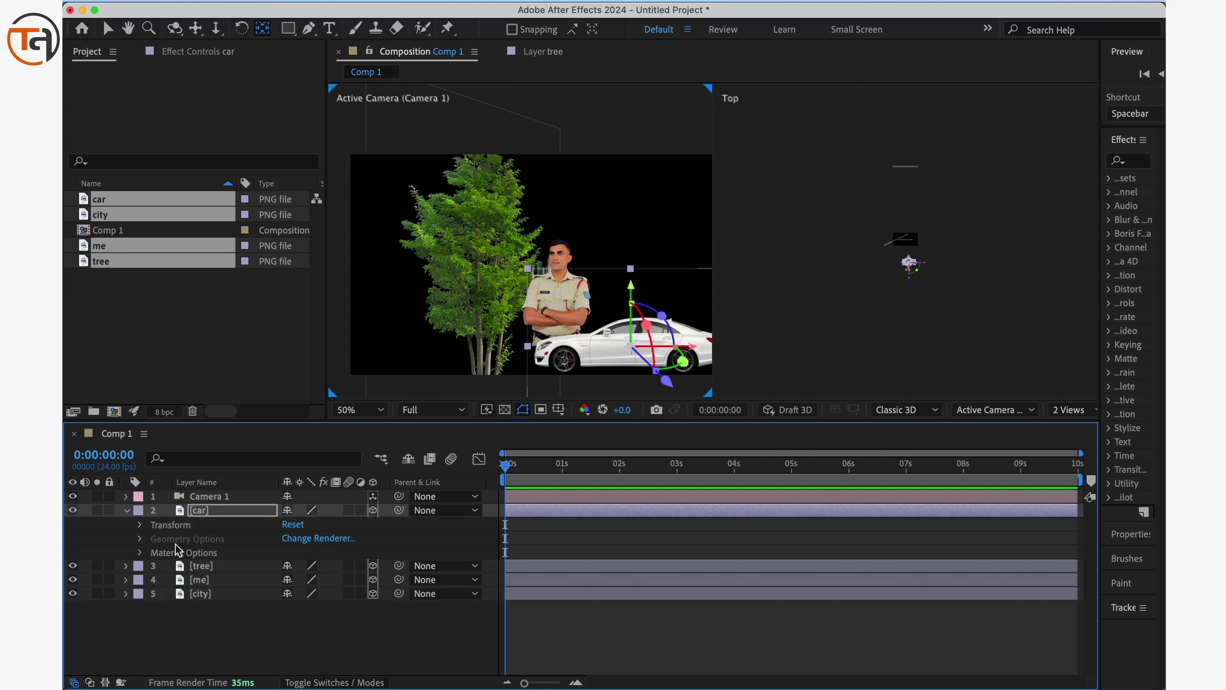
# Step: Add anchor point, position and scale keyframes to the car layer at 0:00:00:00 and 0:00:00:19
pyautogui.click(140, 525)
pyautogui.click(166, 539)
pyautogui.click(167, 552)
pyautogui.click(166, 565)
pyautogui.moveTo(506, 471); pyautogui.dragTo(550, 466)
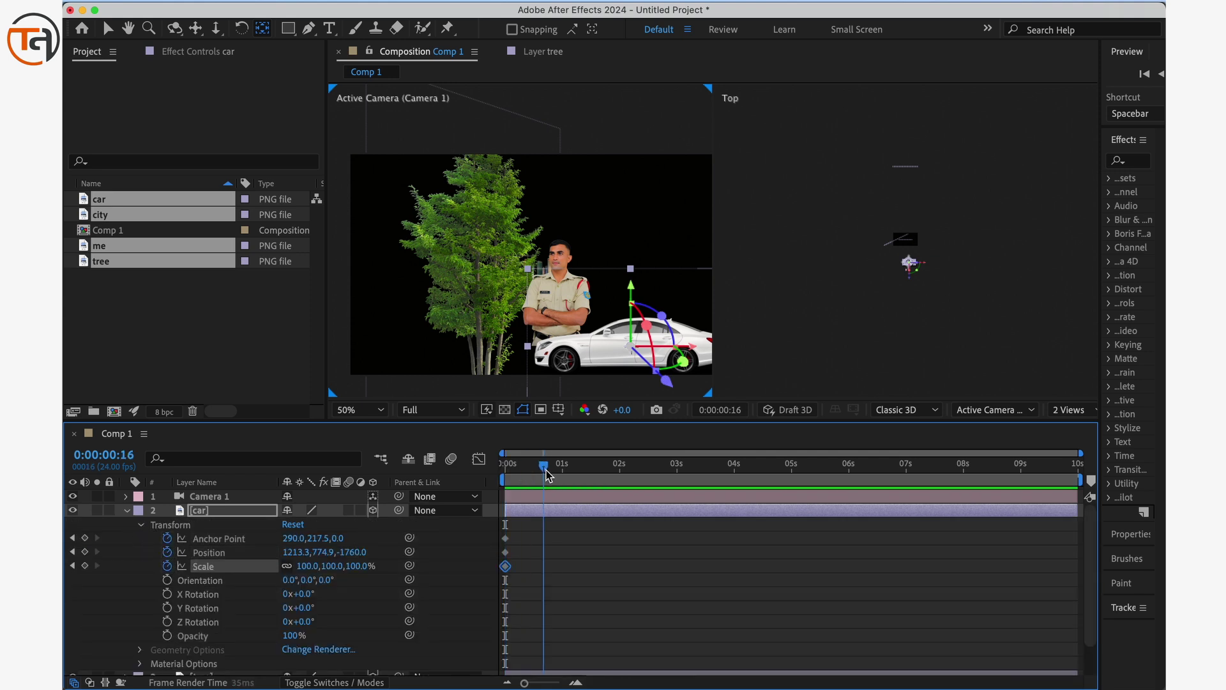
pyautogui.click(84, 538)
pyautogui.click(84, 552)
pyautogui.click(84, 565)
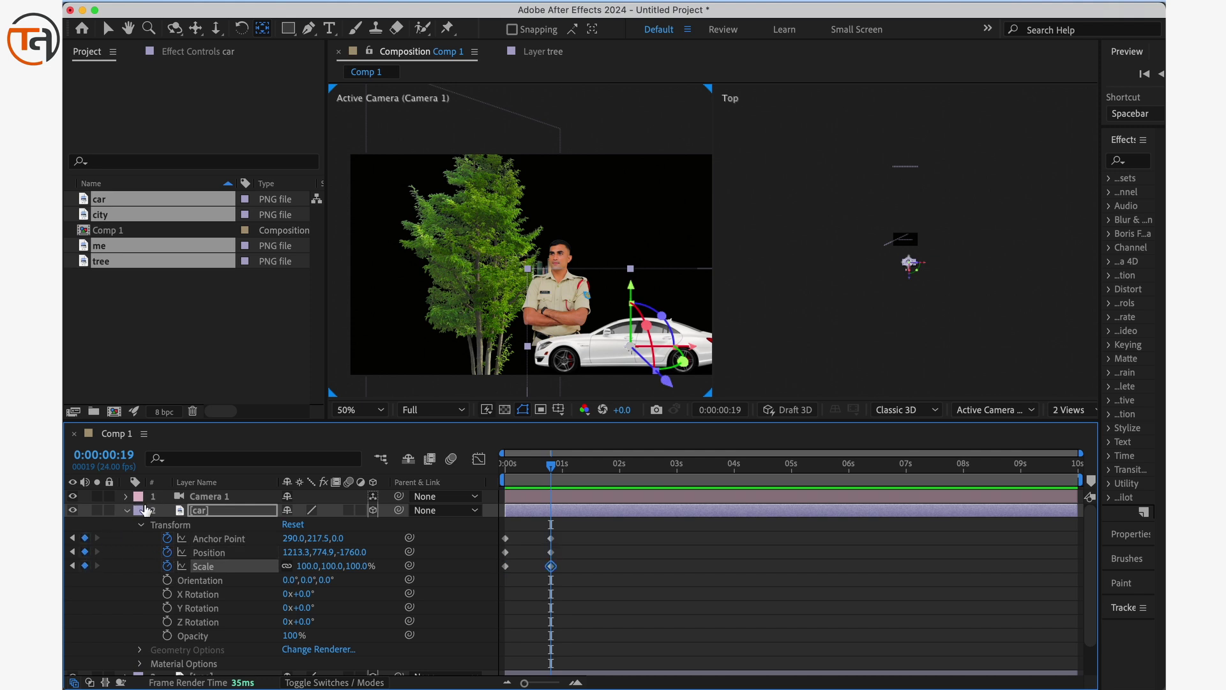
# Step: Reveal only the car layer's keyframed properties and delete all its anchor point, position and scale keyframes
pyautogui.click(127, 510)
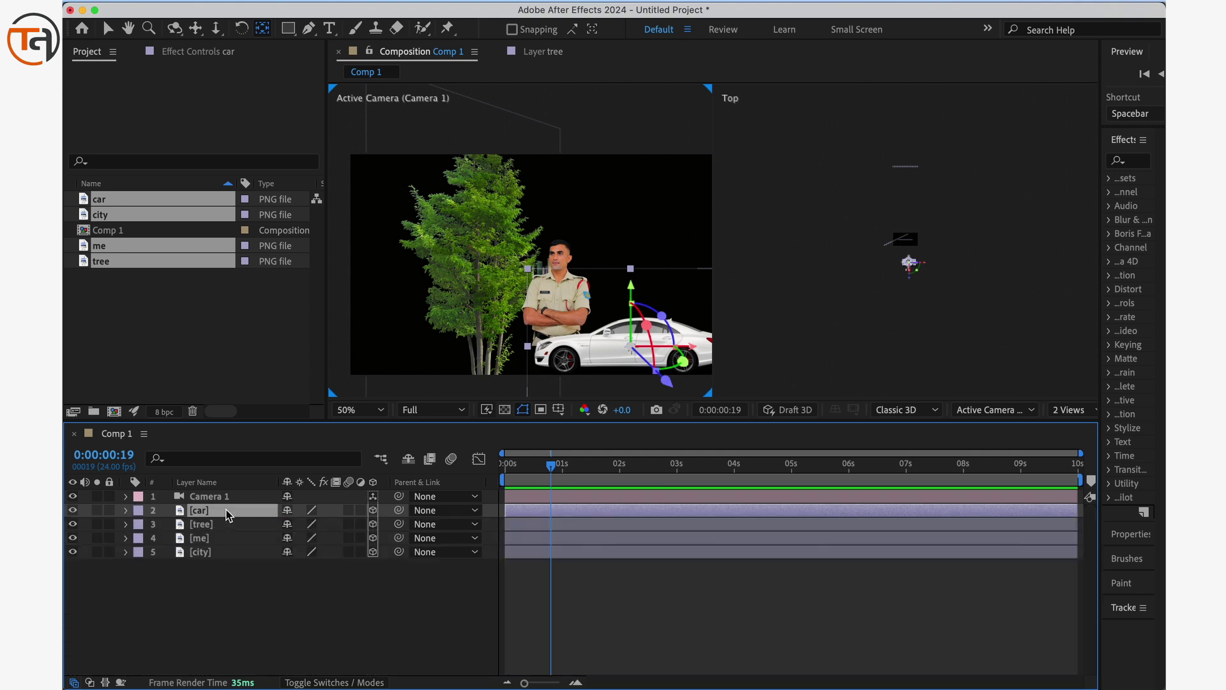
pyautogui.press('u')
pyautogui.click(563, 536)
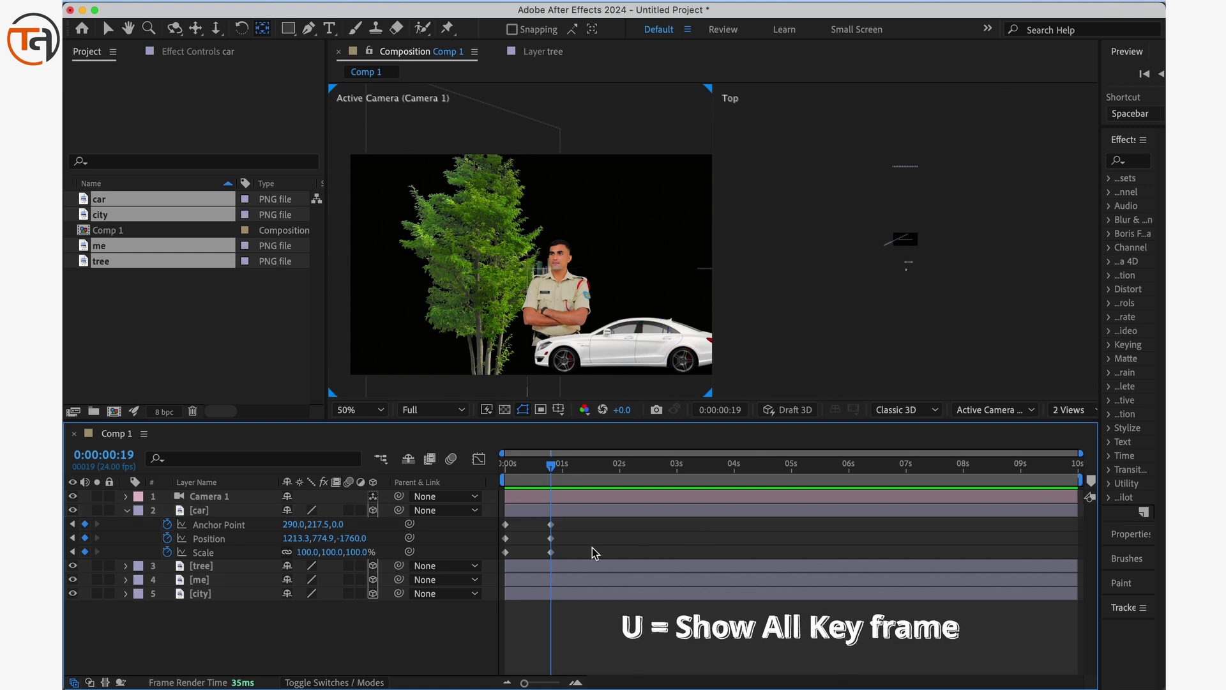
pyautogui.moveTo(569, 522); pyautogui.dragTo(504, 560)
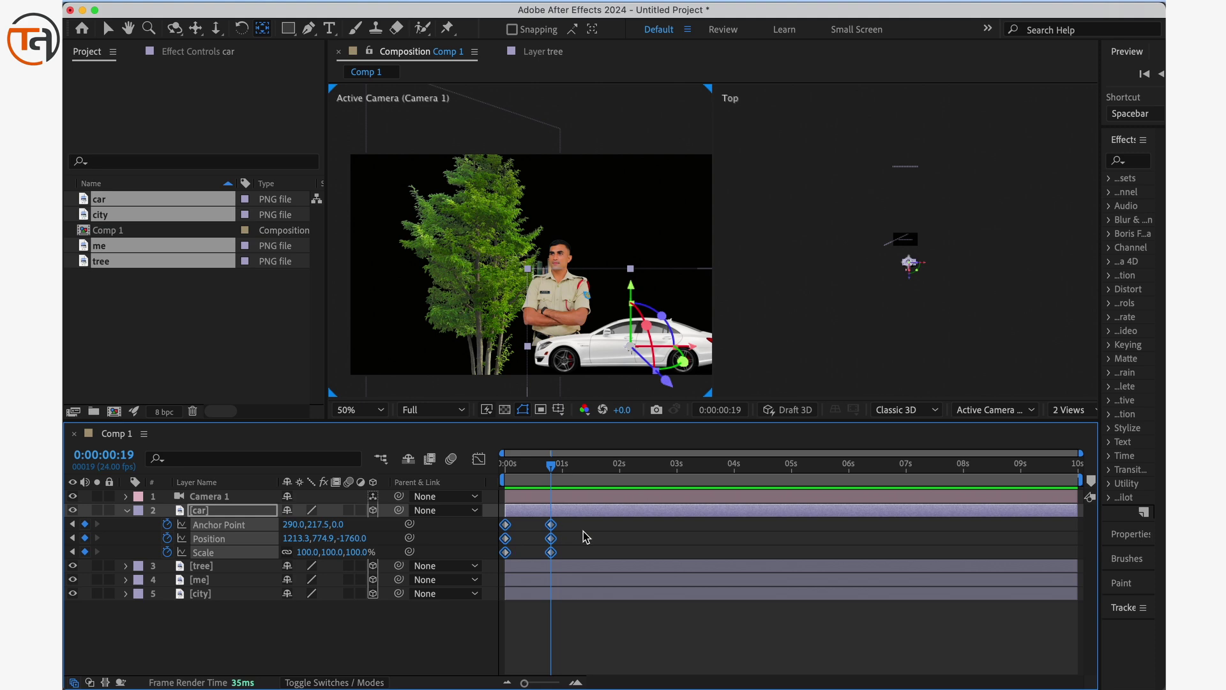
pyautogui.press('Delete')
pyautogui.click(127, 511)
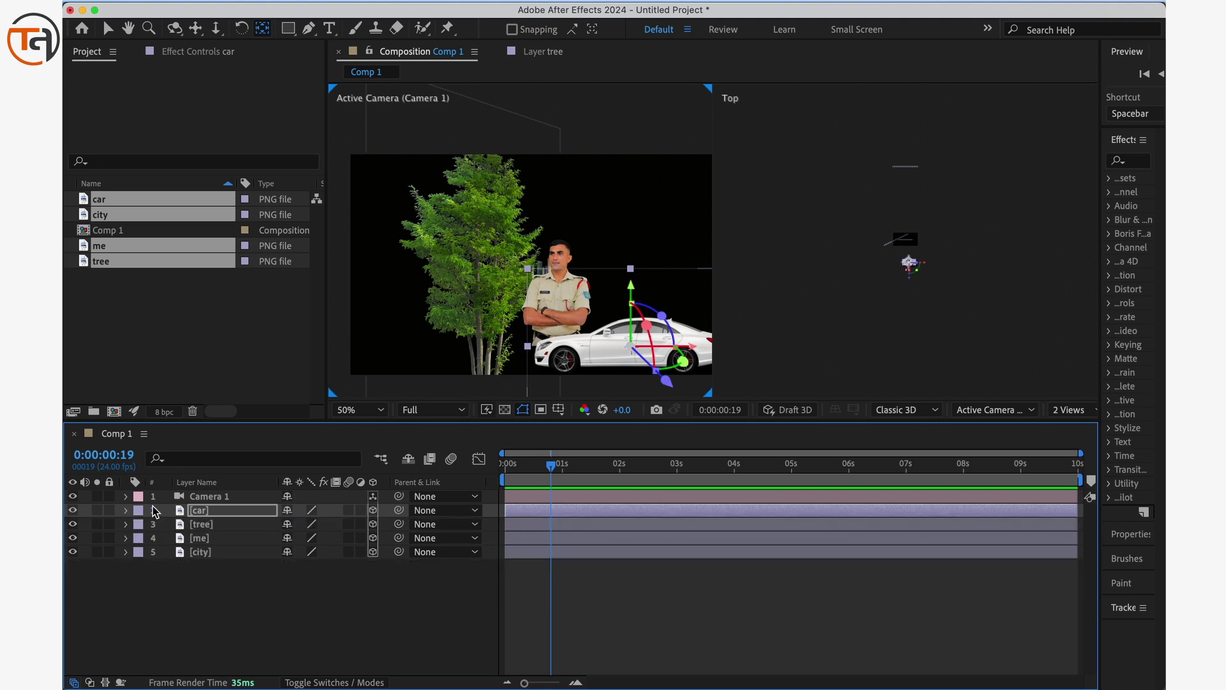
# Step: Add position, orientation and X, Y and Z rotation keyframes to Camera 1 at 0:00:00:00
pyautogui.click(223, 496)
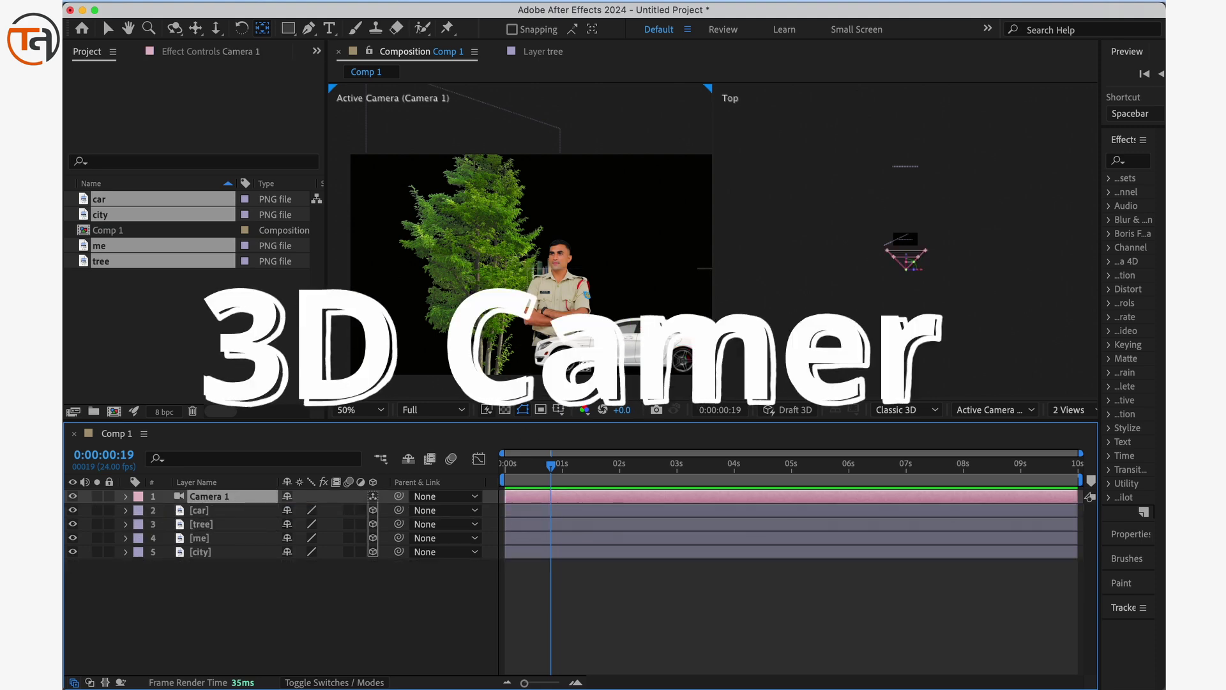
pyautogui.click(126, 496)
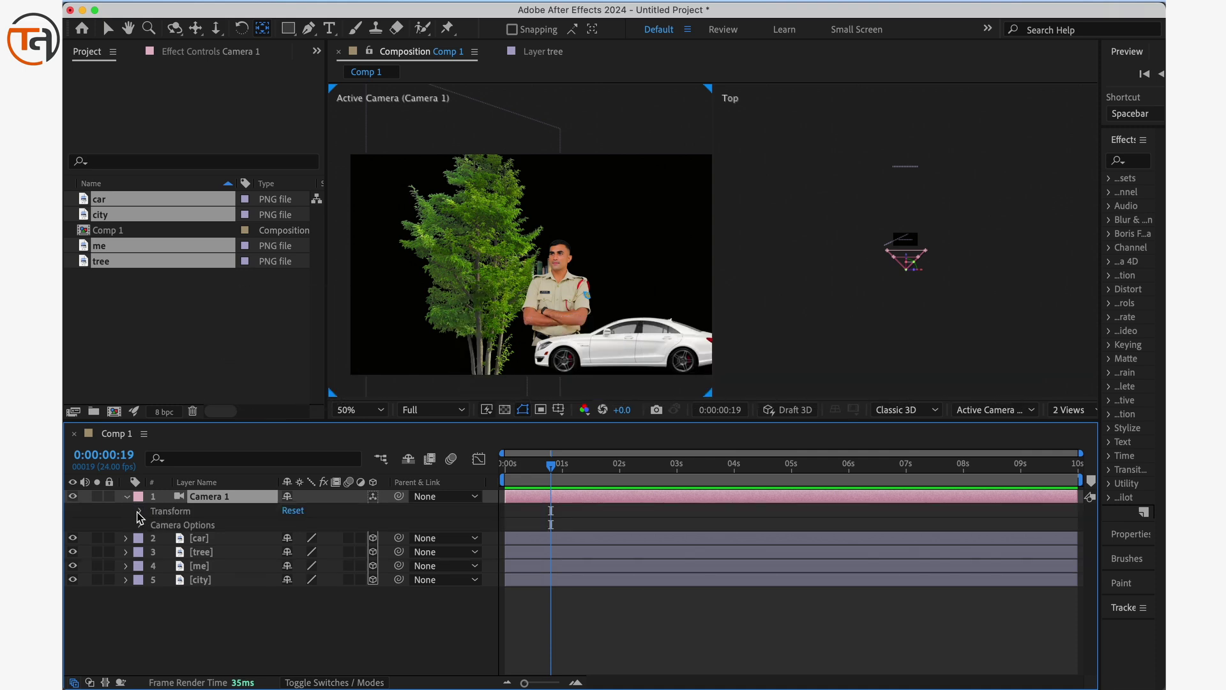
pyautogui.click(140, 512)
pyautogui.moveTo(547, 481); pyautogui.dragTo(502, 481)
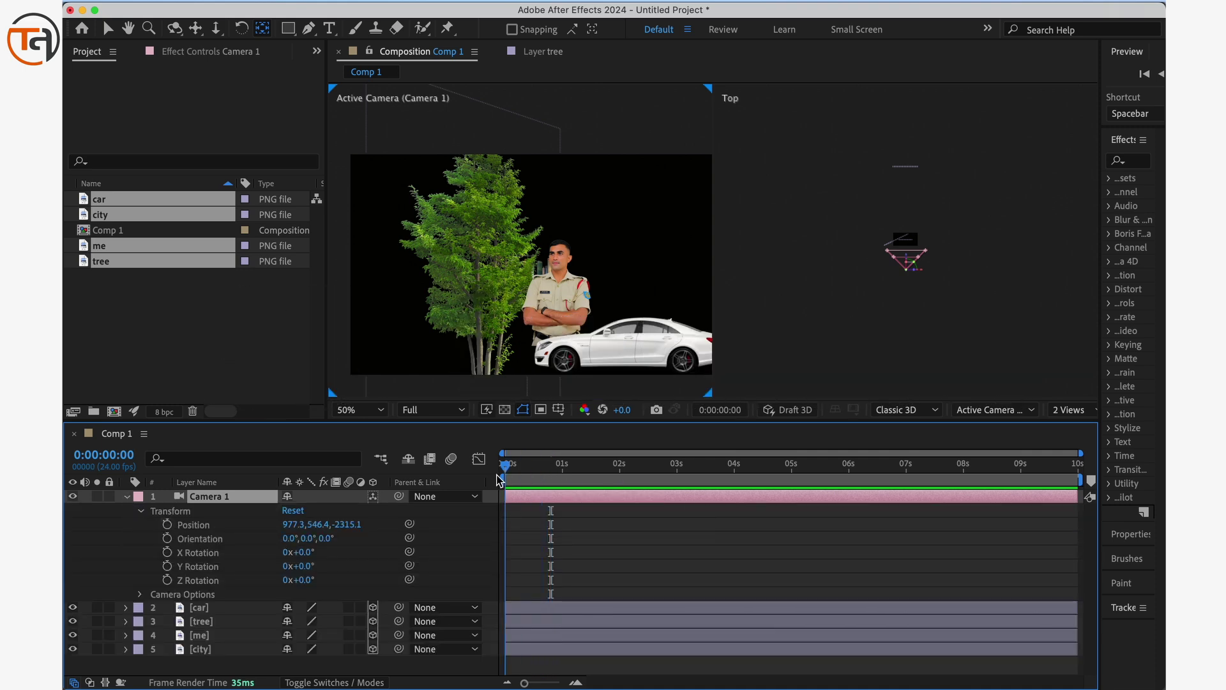
pyautogui.click(167, 524)
pyautogui.click(167, 538)
pyautogui.click(167, 551)
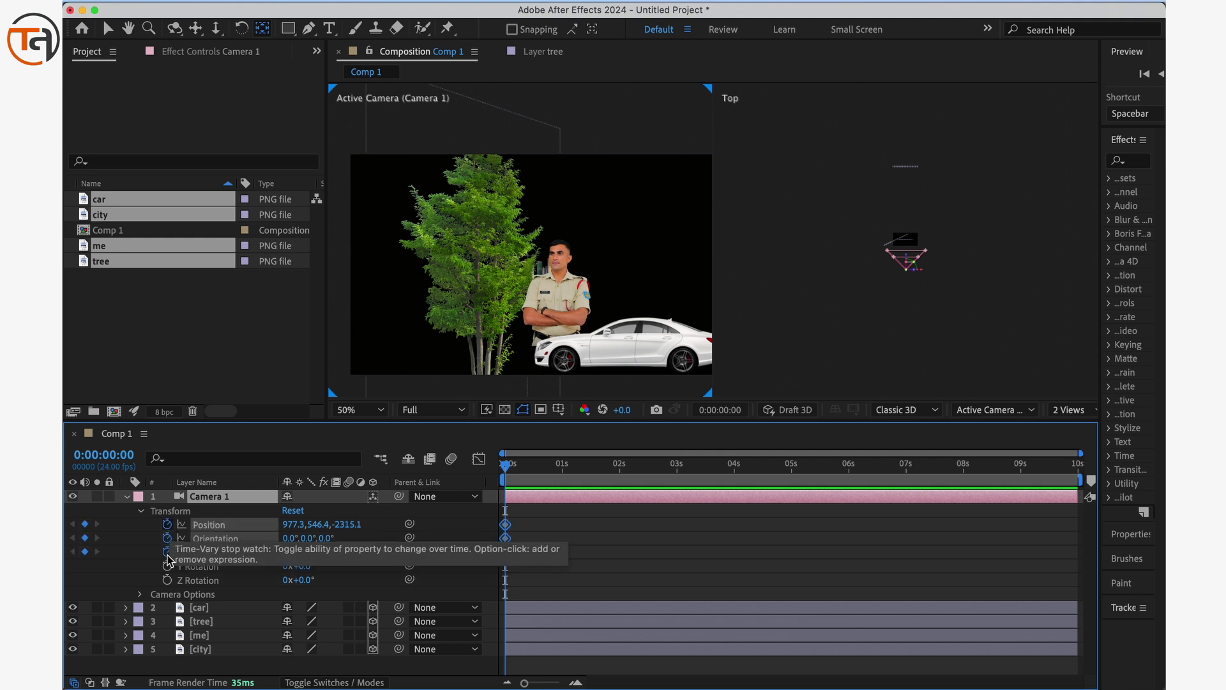
pyautogui.click(167, 566)
pyautogui.click(167, 580)
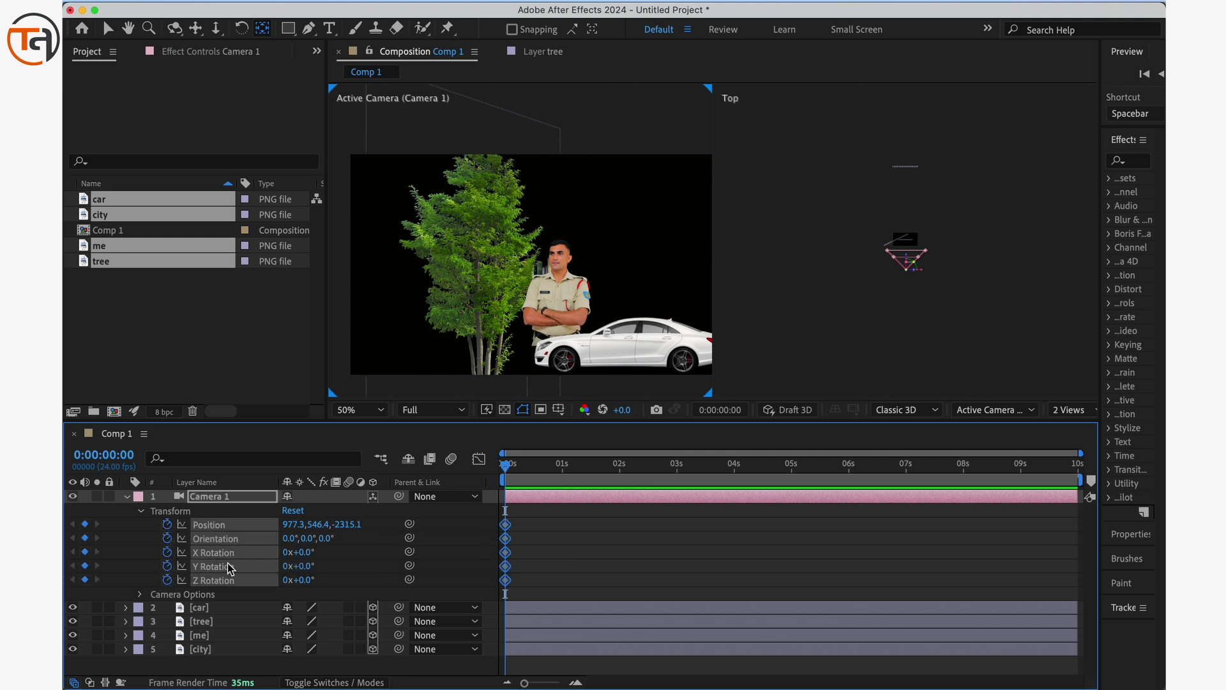
# Step: Set Camera 1's zoom to 973.4 pixels in its Camera Options, and turn Depth of Field off and back on
pyautogui.click(141, 511)
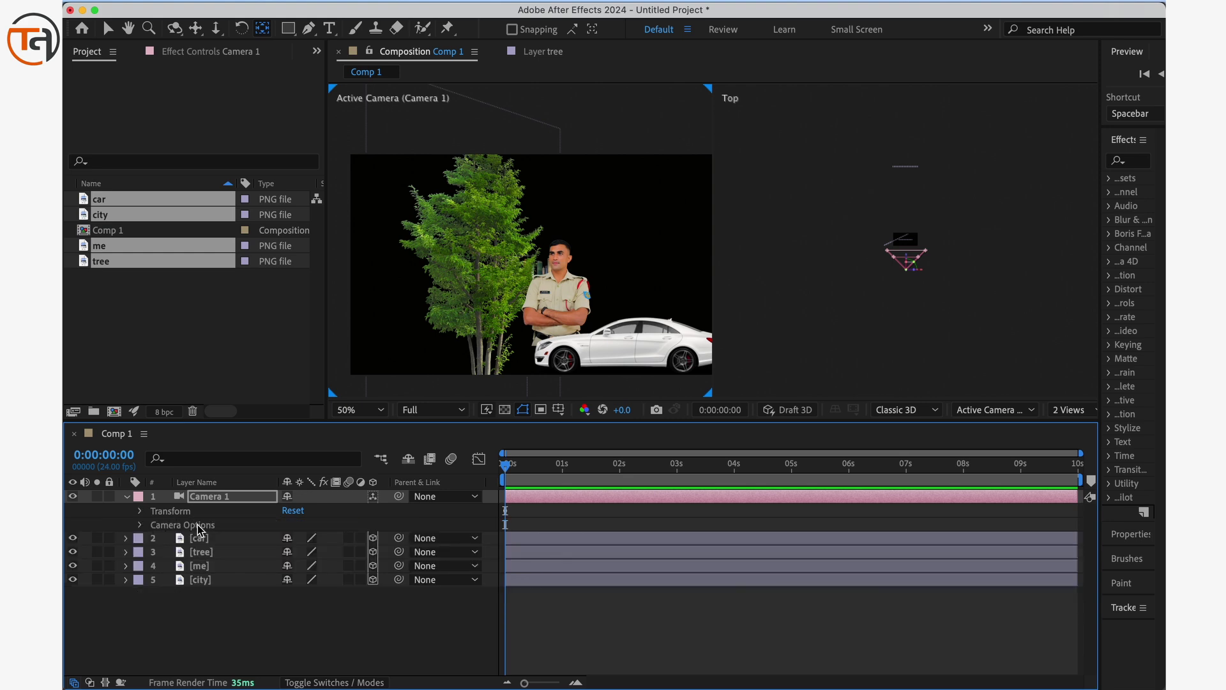
pyautogui.click(139, 525)
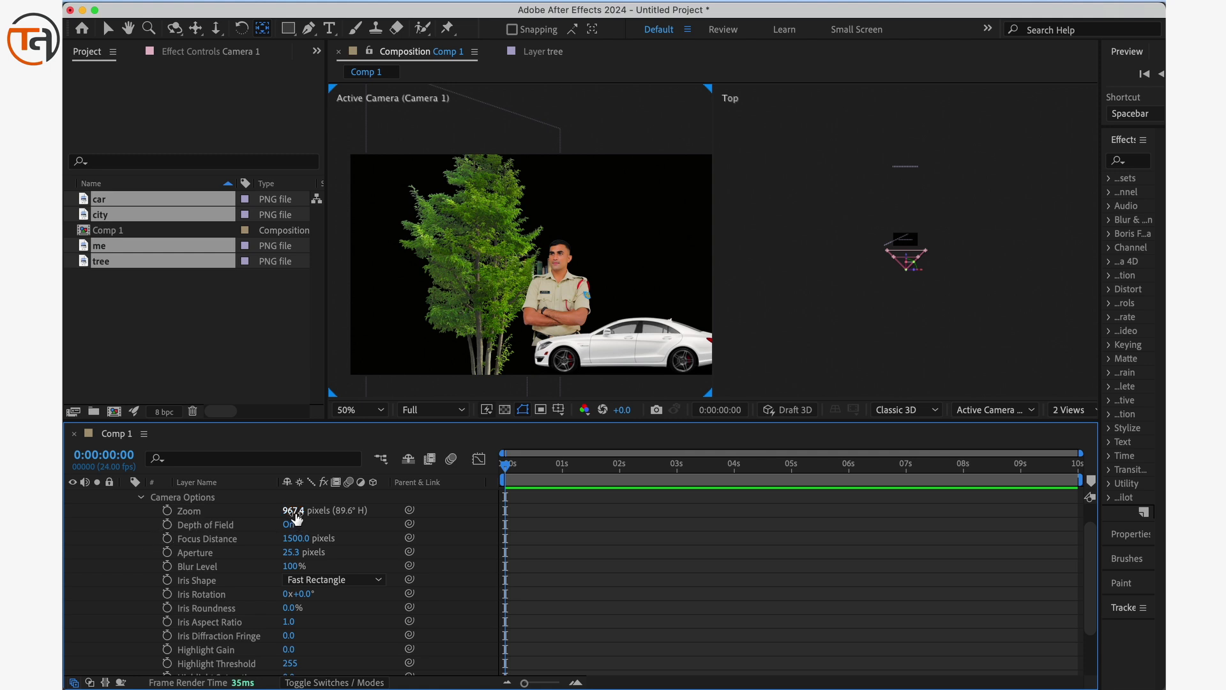
pyautogui.moveTo(293, 510); pyautogui.dragTo(367, 510)
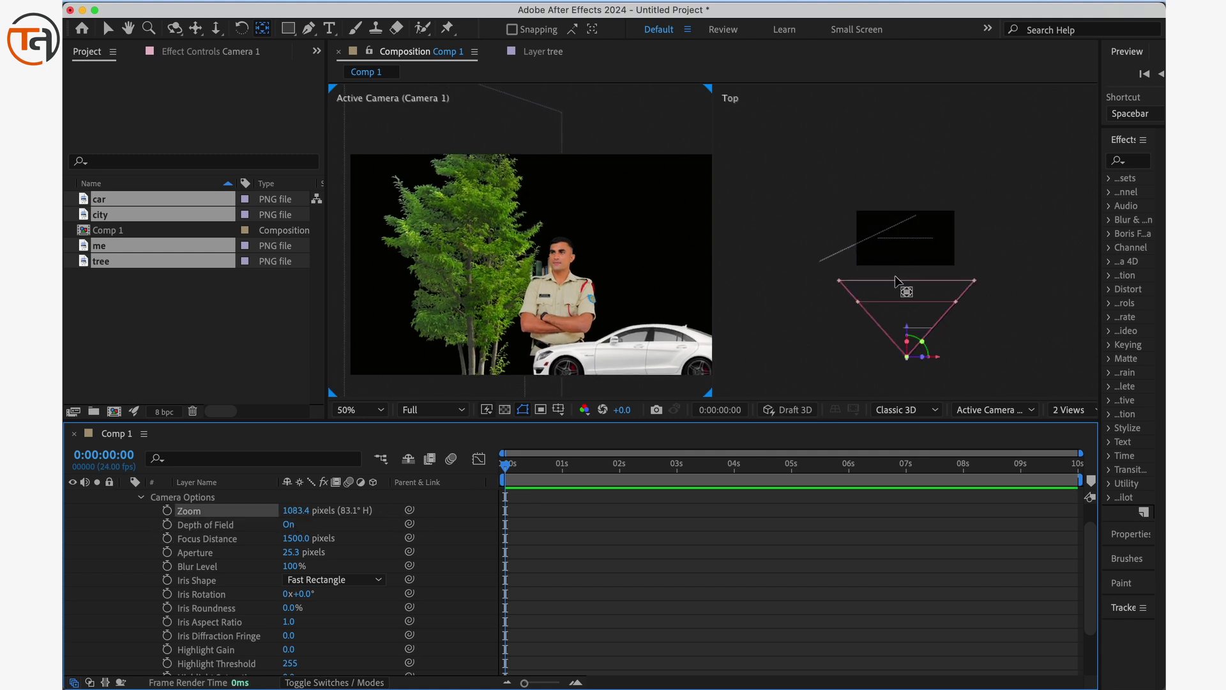
pyautogui.moveTo(293, 511); pyautogui.dragTo(185, 496)
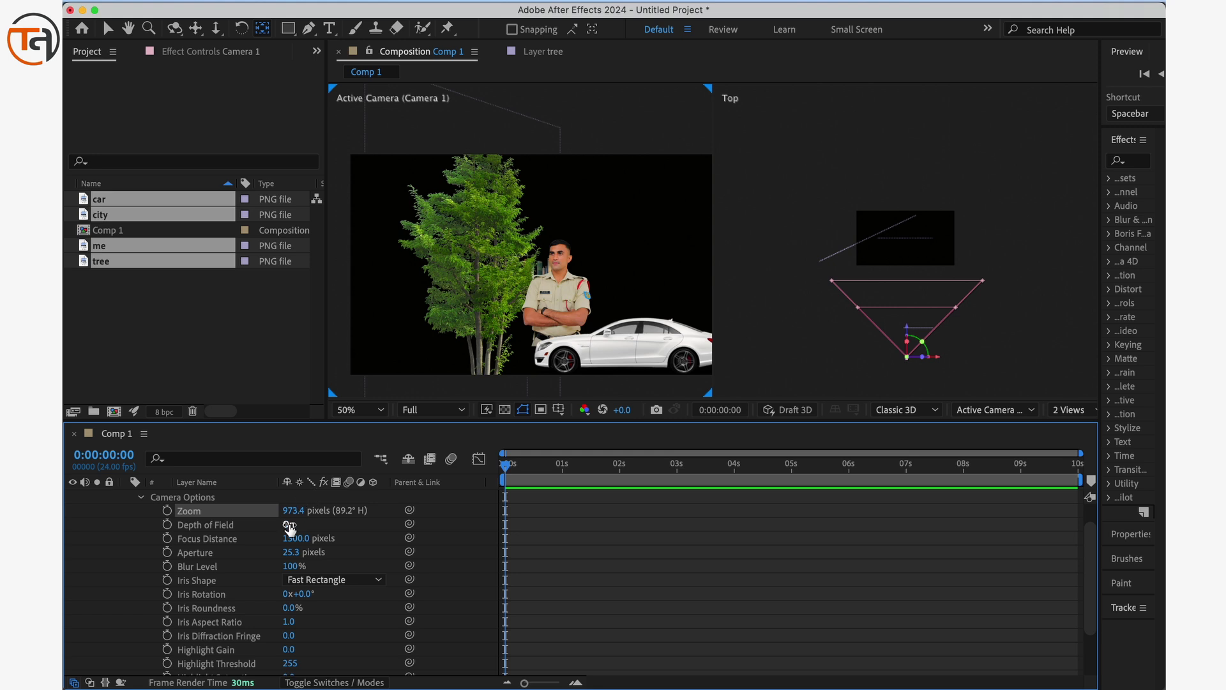
pyautogui.click(289, 525)
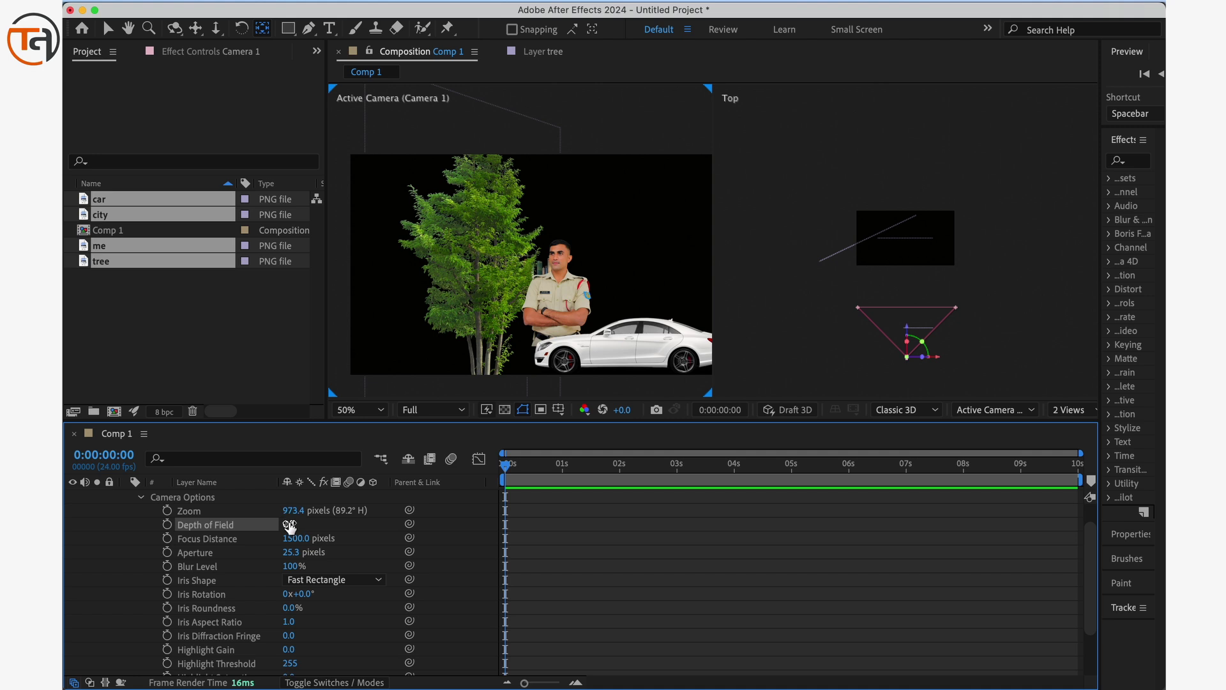
pyautogui.click(287, 525)
# Step: Extend Camera 1's focus distance to 2192 pixels
pyautogui.moveTo(296, 540); pyautogui.dragTo(440, 522)
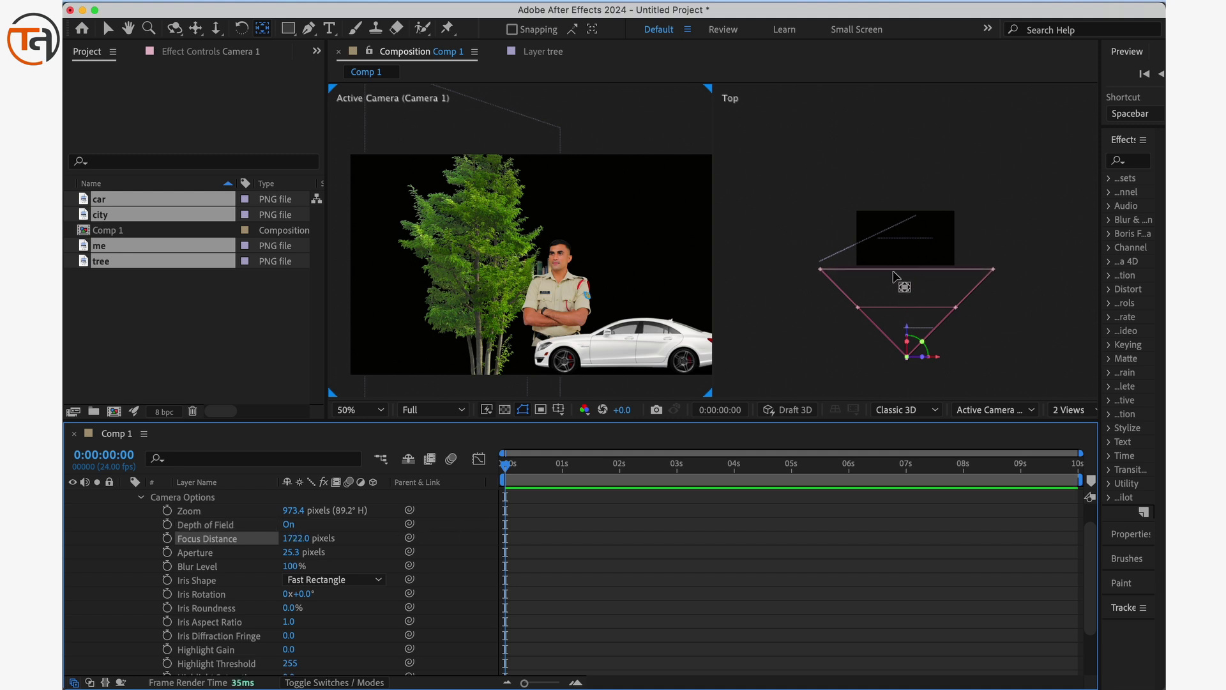
pyautogui.press('v')
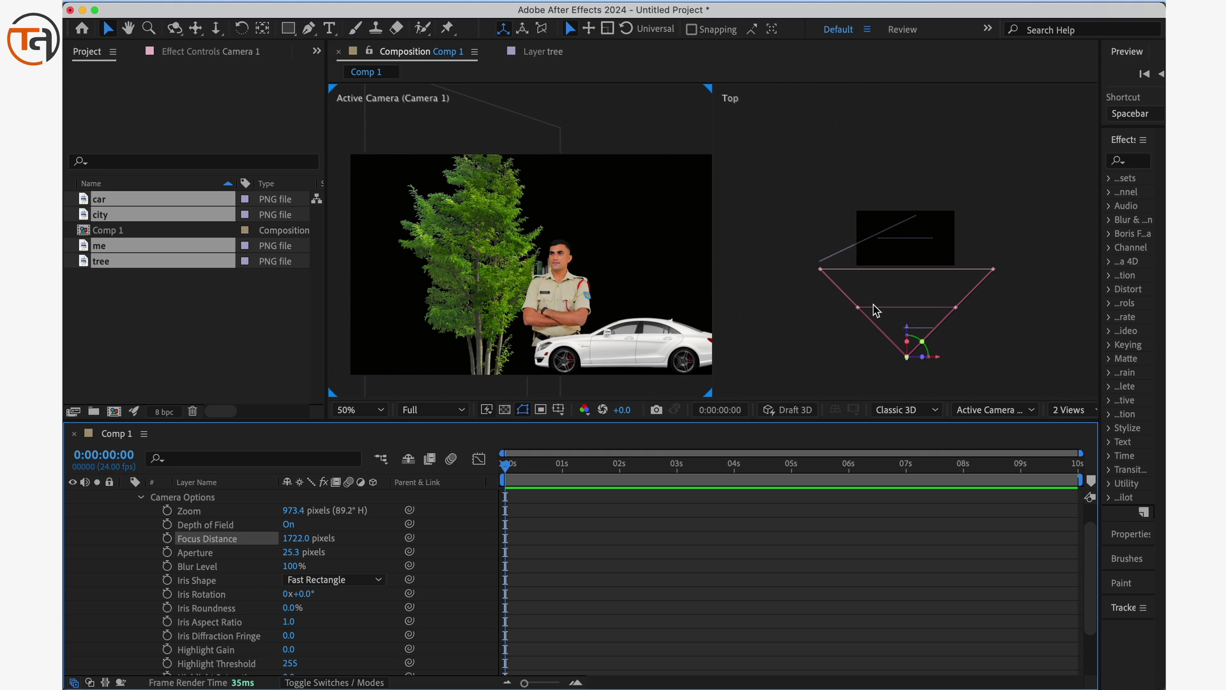
pyautogui.moveTo(292, 541); pyautogui.dragTo(643, 522)
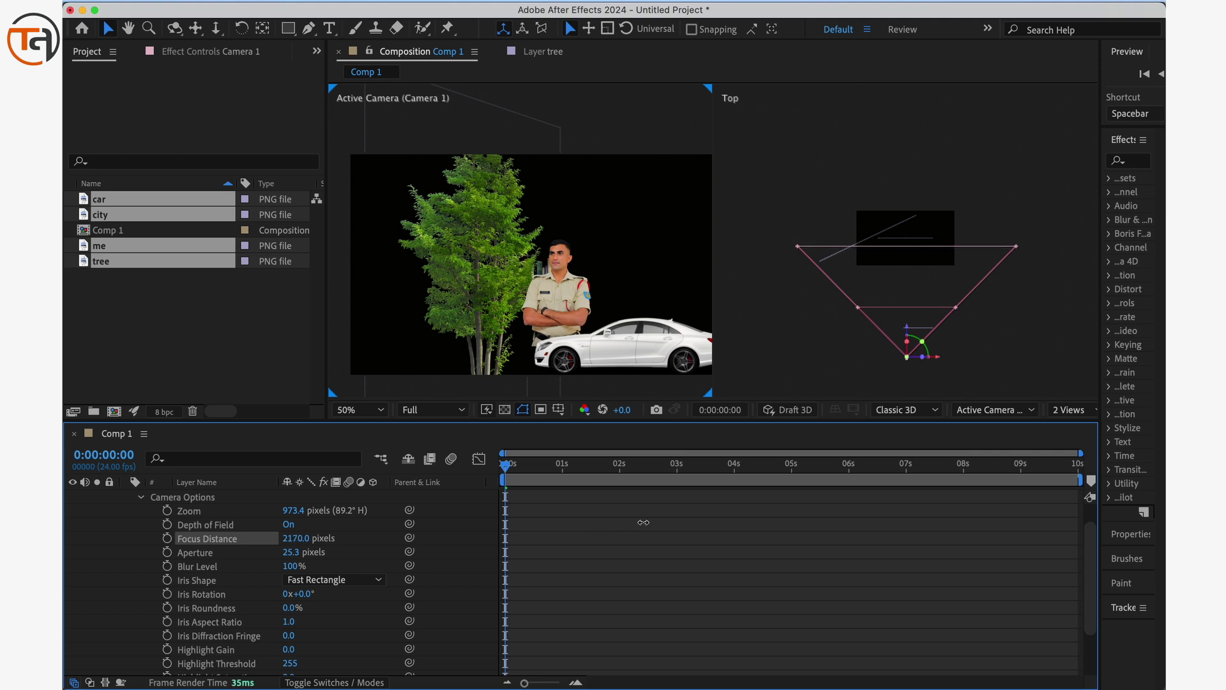
pyautogui.moveTo(645, 521); pyautogui.dragTo(660, 520)
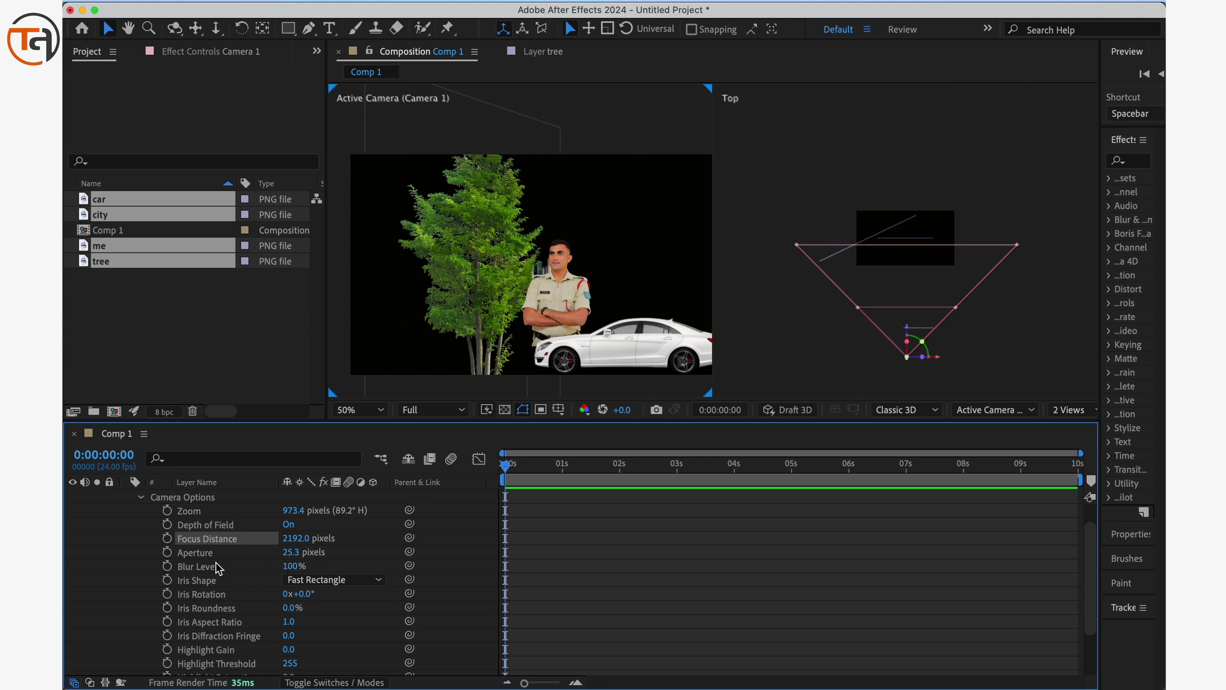
# Step: Raise Camera 1's aperture to 197.3 pixels and its blur level to 264%
pyautogui.click(185, 555)
pyautogui.moveTo(293, 557); pyautogui.dragTo(430, 551)
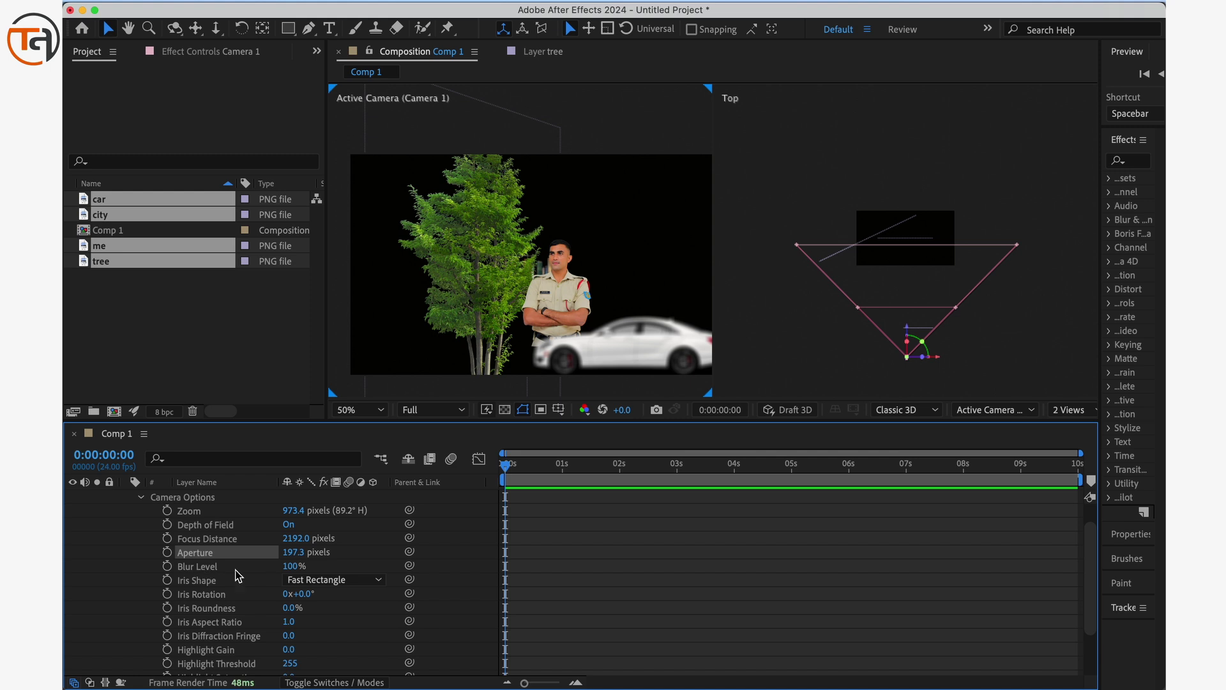
pyautogui.moveTo(288, 566); pyautogui.dragTo(412, 557)
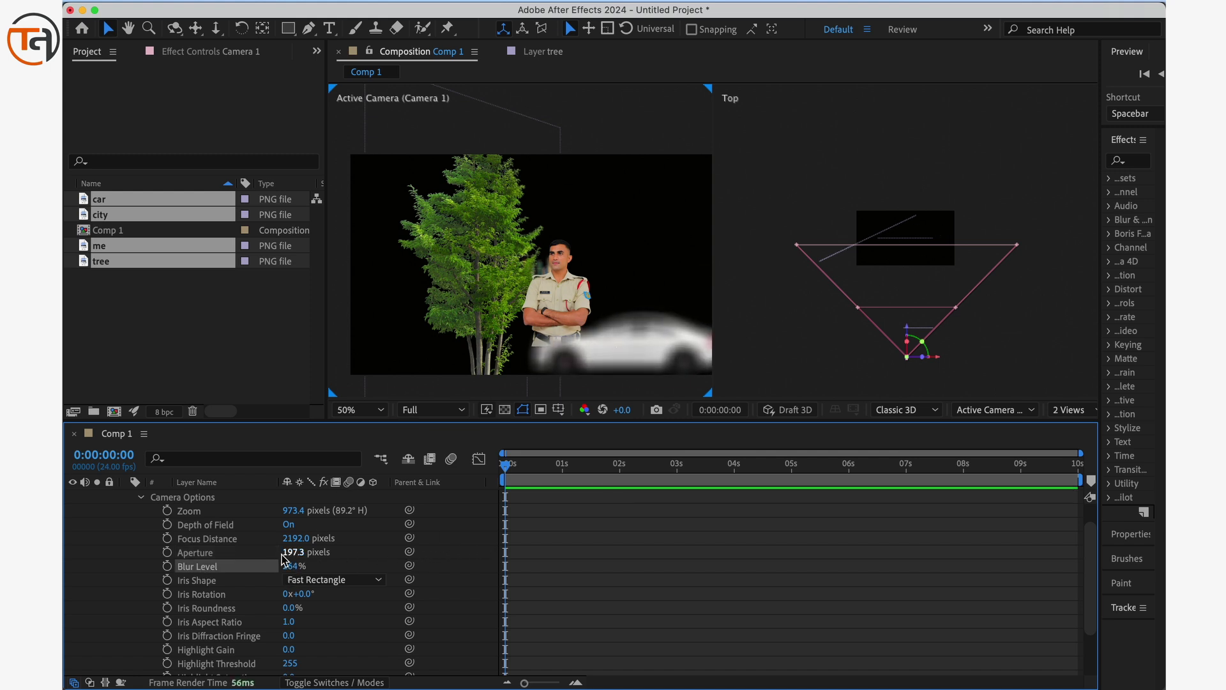
# Step: Shorten Camera 1's focus distance to 778 pixels
pyautogui.moveTo(296, 537); pyautogui.dragTo(104, 538)
pyautogui.moveTo(289, 540); pyautogui.dragTo(153, 553)
pyautogui.moveTo(308, 541); pyautogui.dragTo(70, 538)
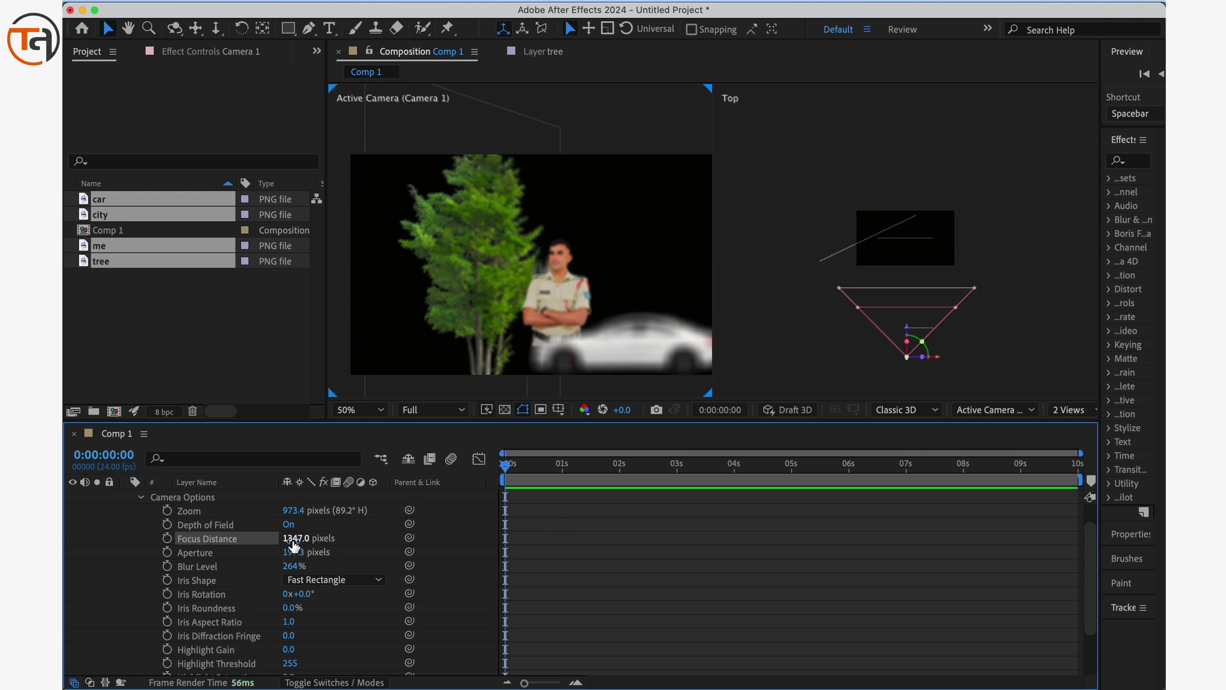
pyautogui.moveTo(295, 544); pyautogui.dragTo(65, 540)
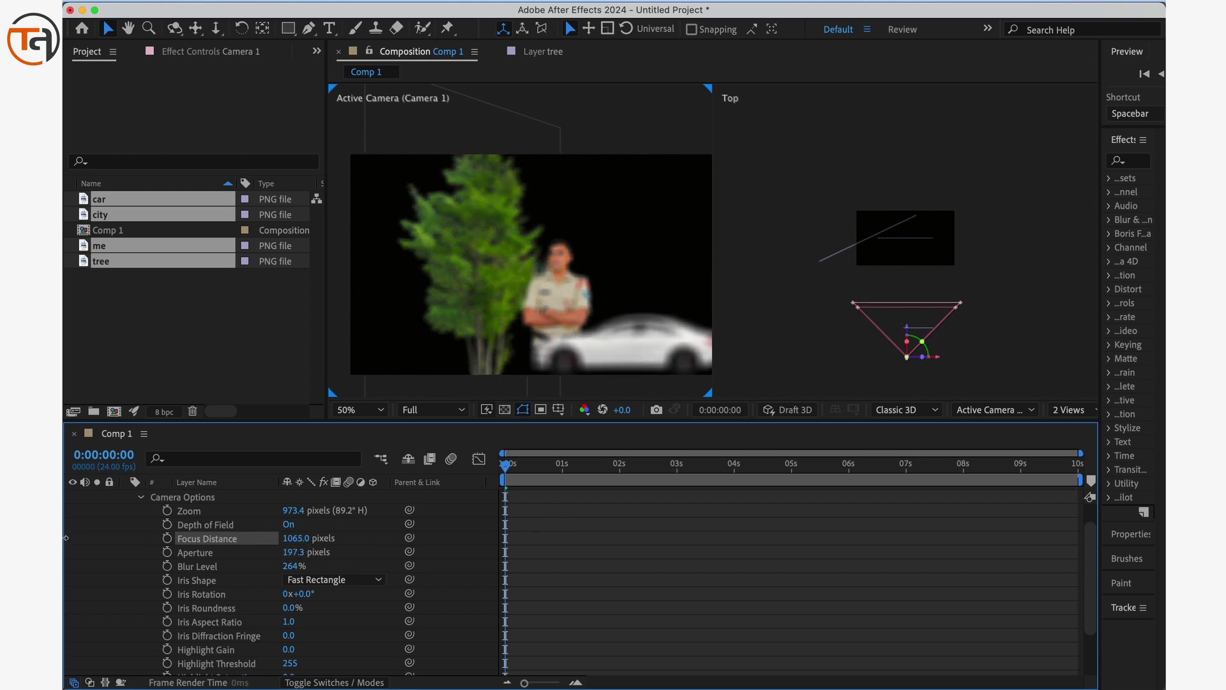
pyautogui.moveTo(297, 539); pyautogui.dragTo(87, 534)
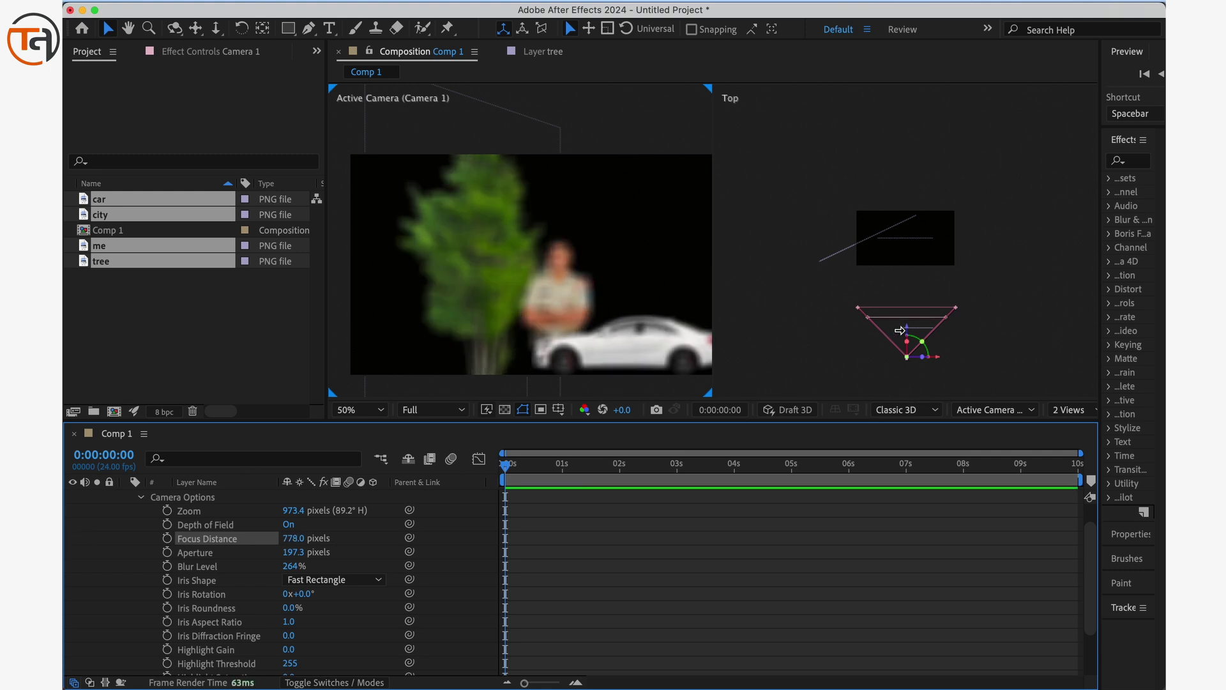
# Step: Move Camera 1 back along its Z axis in the Top view to Z -2571.1, so the focus plane reaches the car
pyautogui.scroll(3, 902, 330)
pyautogui.press('space')
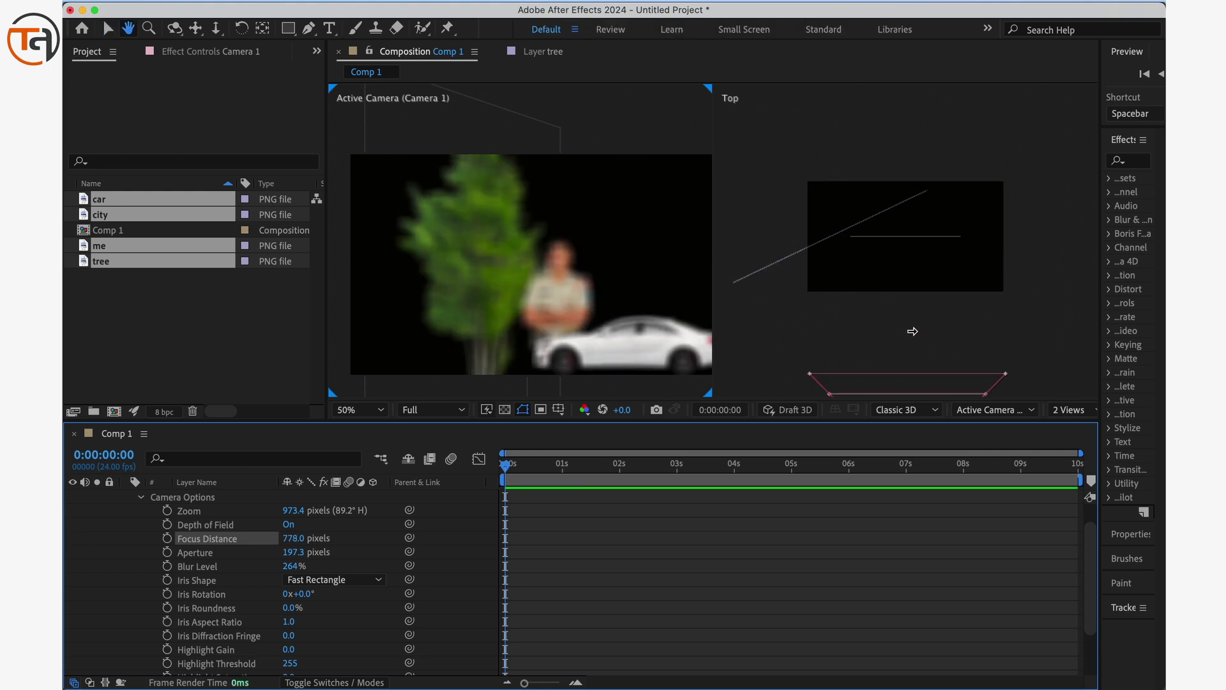
pyautogui.moveTo(911, 332); pyautogui.dragTo(902, 190)
pyautogui.click(915, 274)
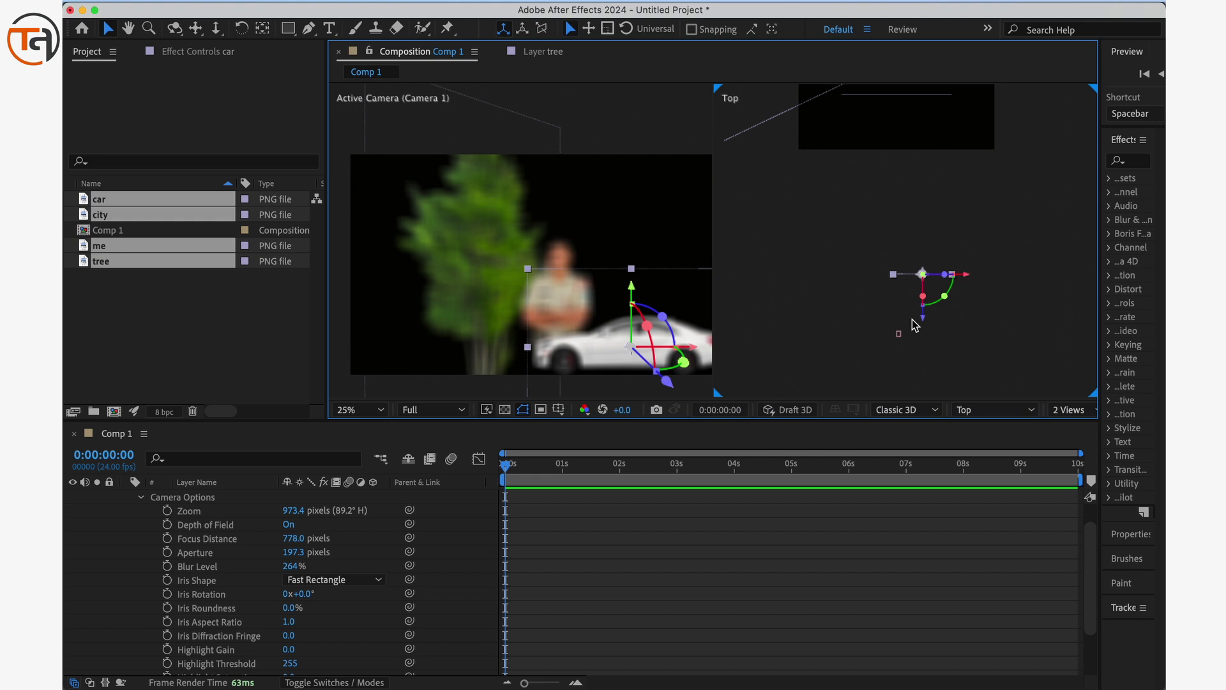
pyautogui.scroll(2, 200, 497)
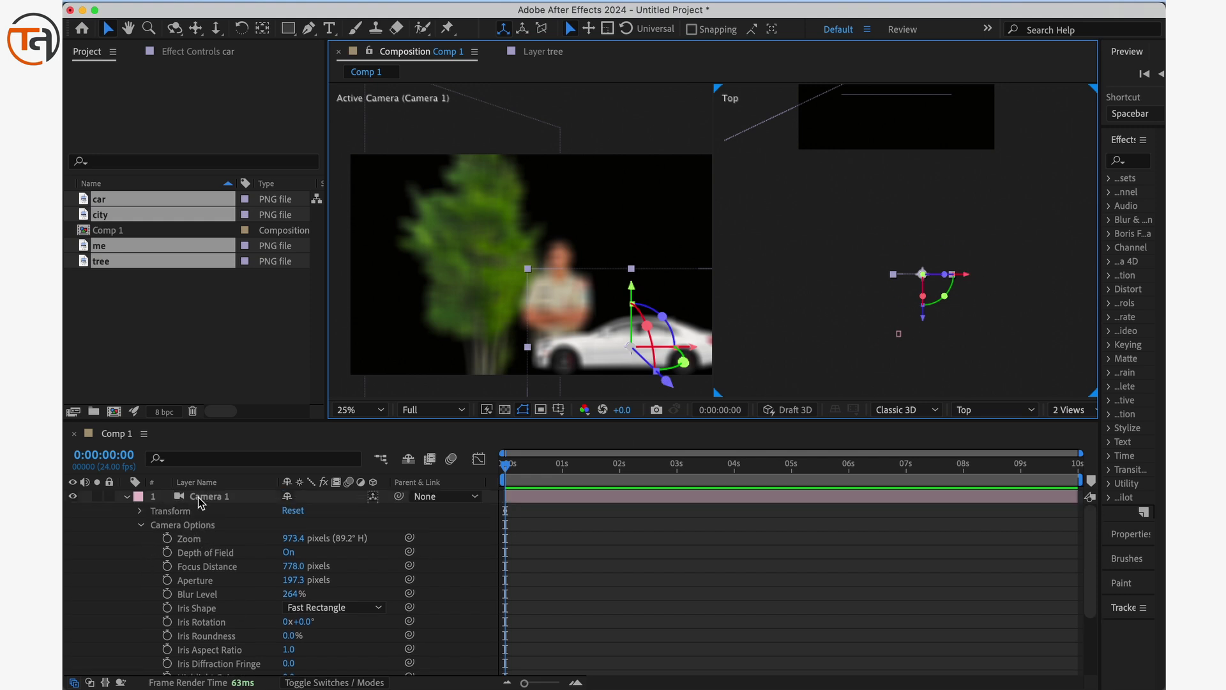
pyautogui.click(216, 494)
pyautogui.moveTo(901, 292); pyautogui.dragTo(906, 319)
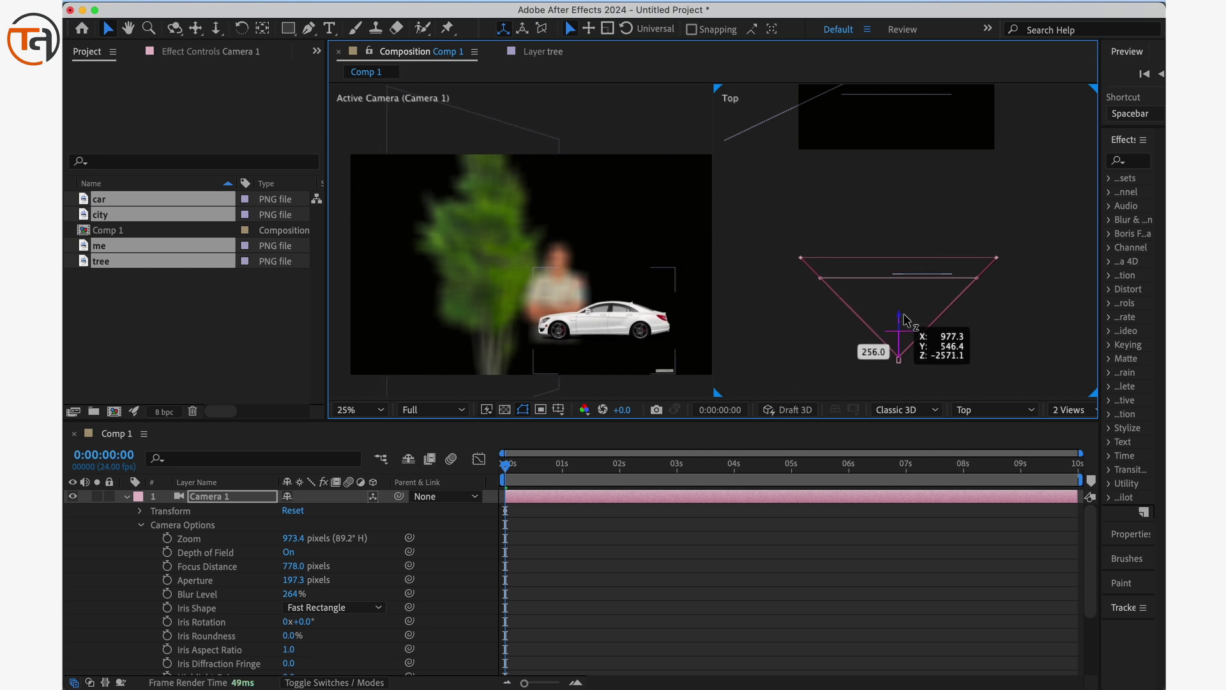
pyautogui.moveTo(903, 314); pyautogui.dragTo(903, 315)
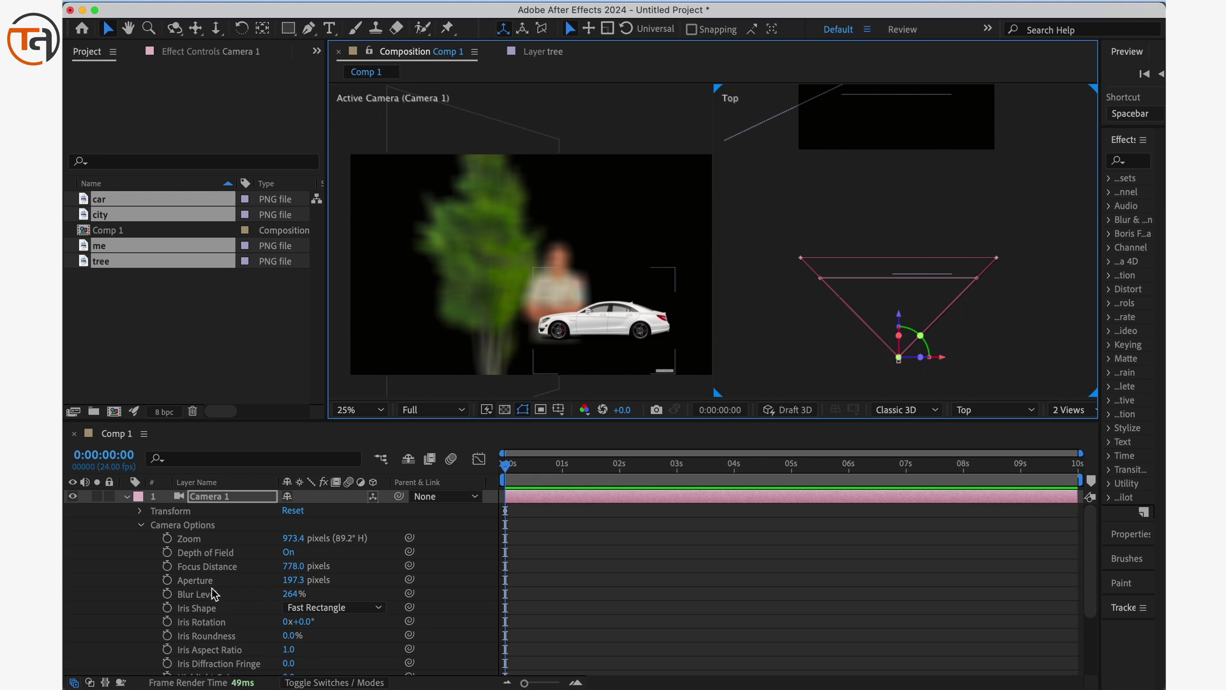
# Step: Try a blur level of 2% on Camera 1
pyautogui.click(195, 583)
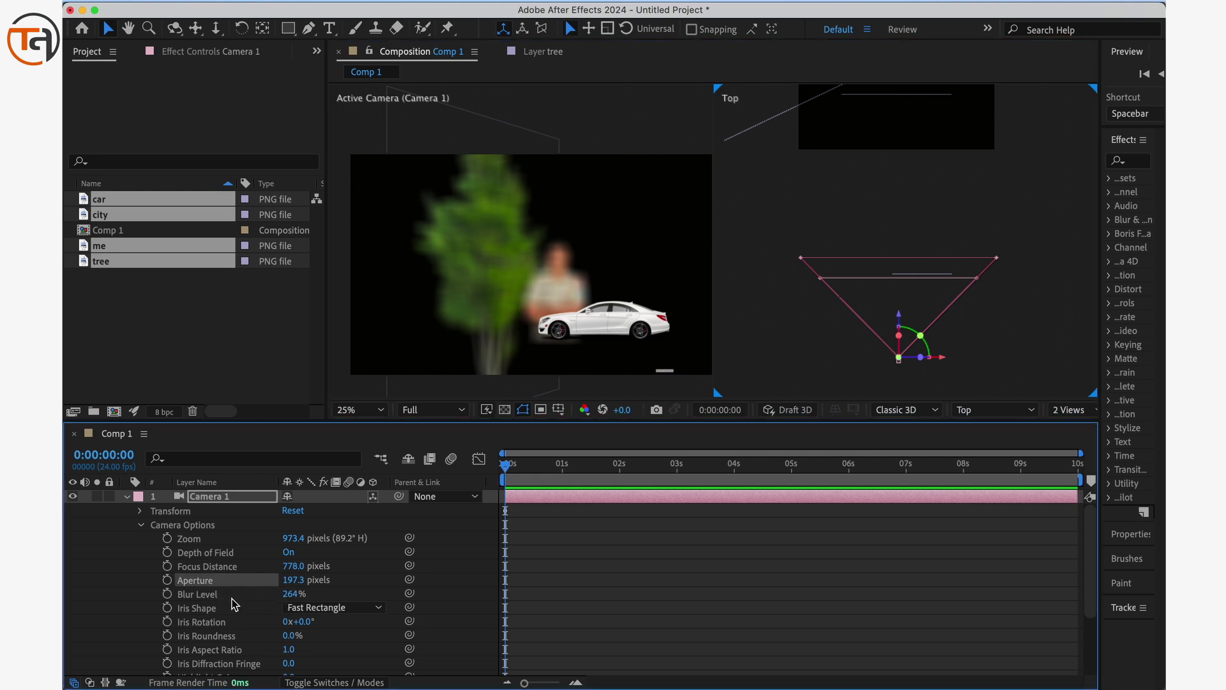
pyautogui.click(197, 595)
pyautogui.click(291, 594)
pyautogui.write('2')
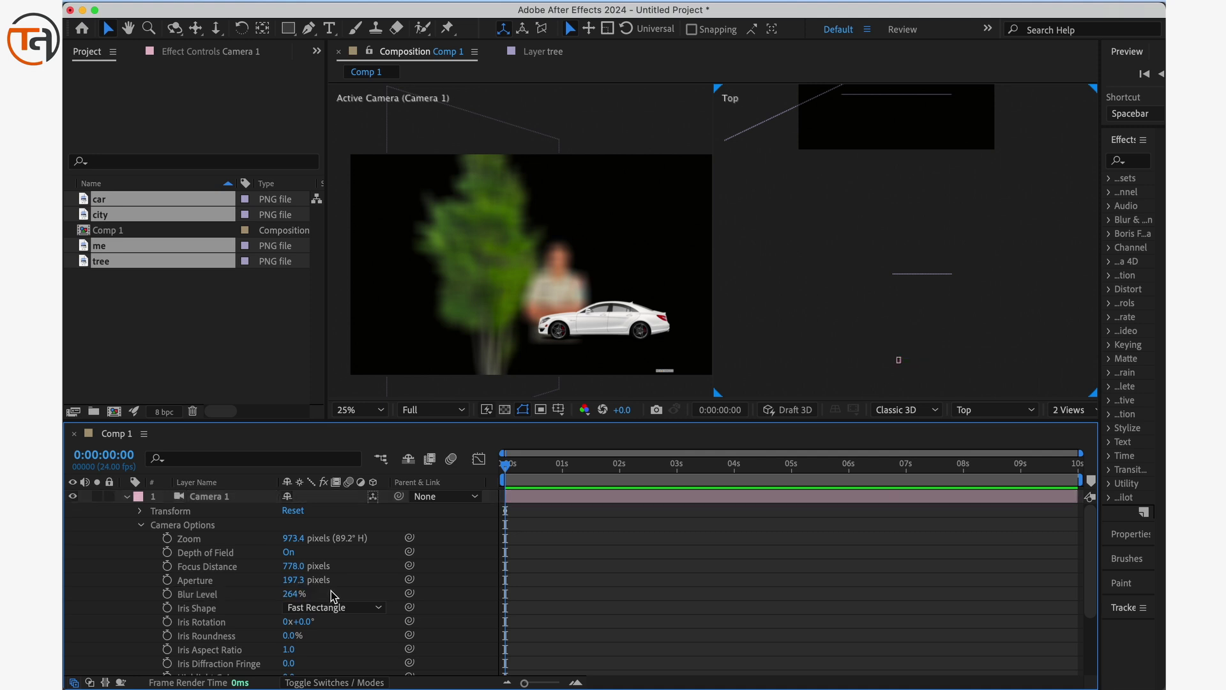
pyautogui.press('Return')
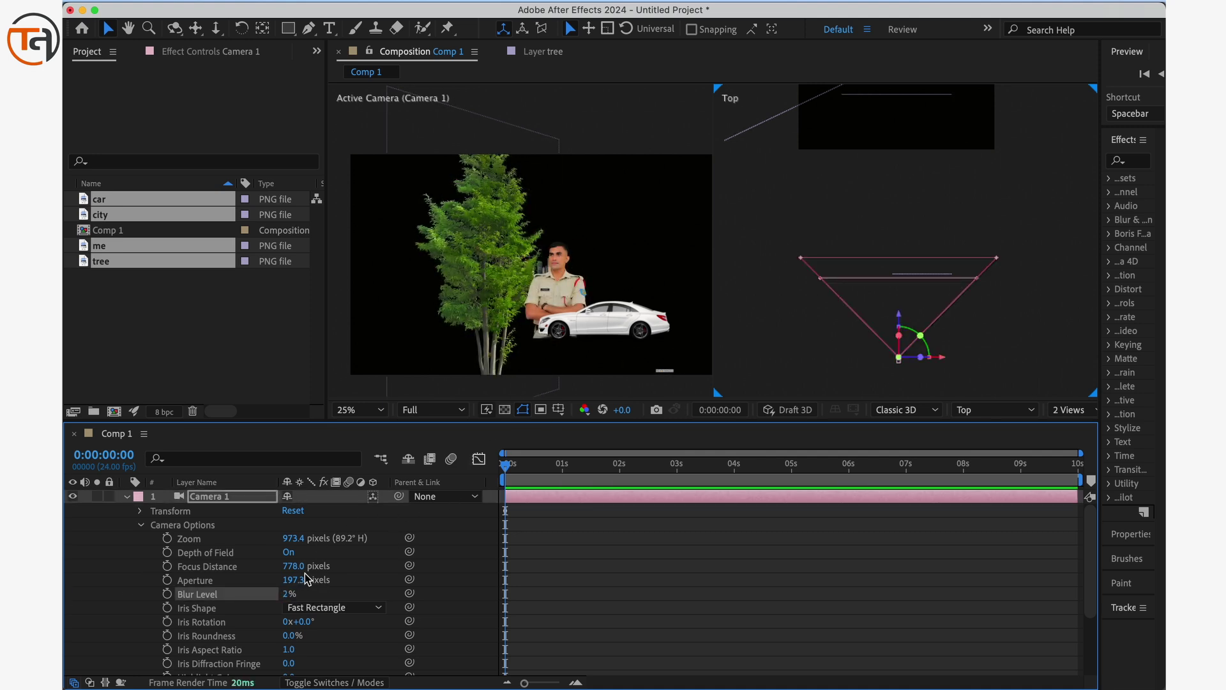
# Step: Try an aperture of 0 and a blur level of 574% on Camera 1, and set the aperture to 55 pixels
pyautogui.click(297, 580)
pyautogui.write('0')
pyautogui.press('Return')
pyautogui.moveTo(288, 593); pyautogui.dragTo(741, 612)
pyautogui.moveTo(289, 580); pyautogui.dragTo(333, 579)
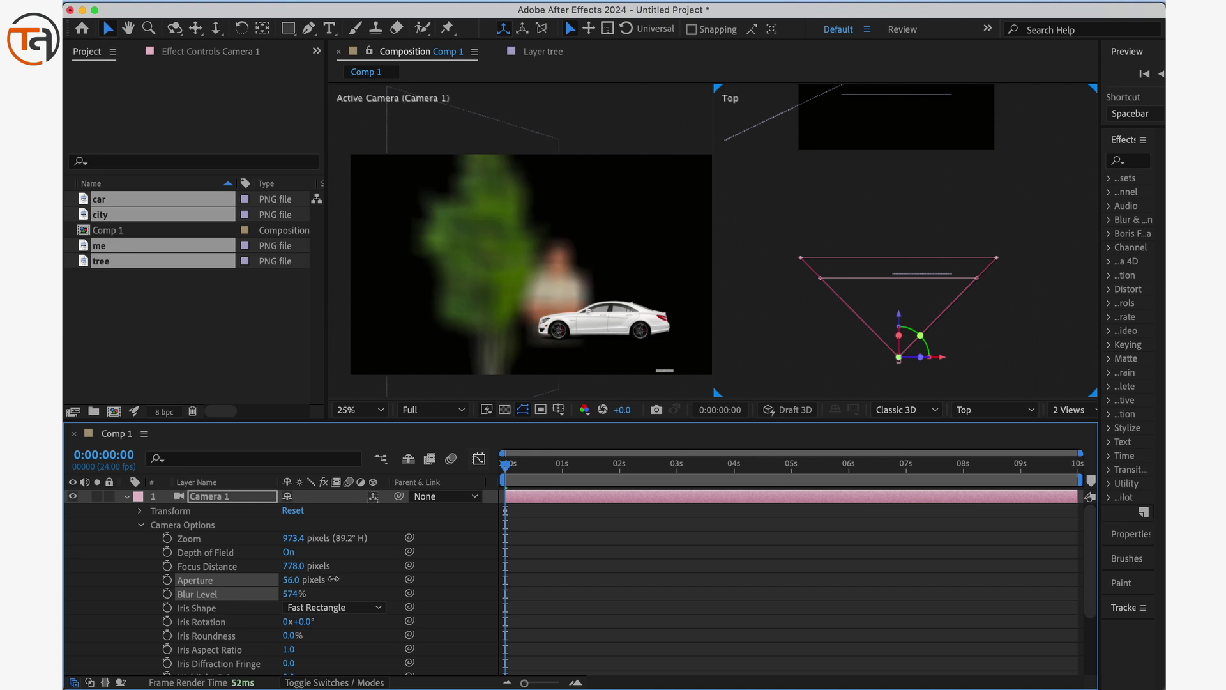
# Step: Set Camera 1's blur level to 414%
pyautogui.click(293, 594)
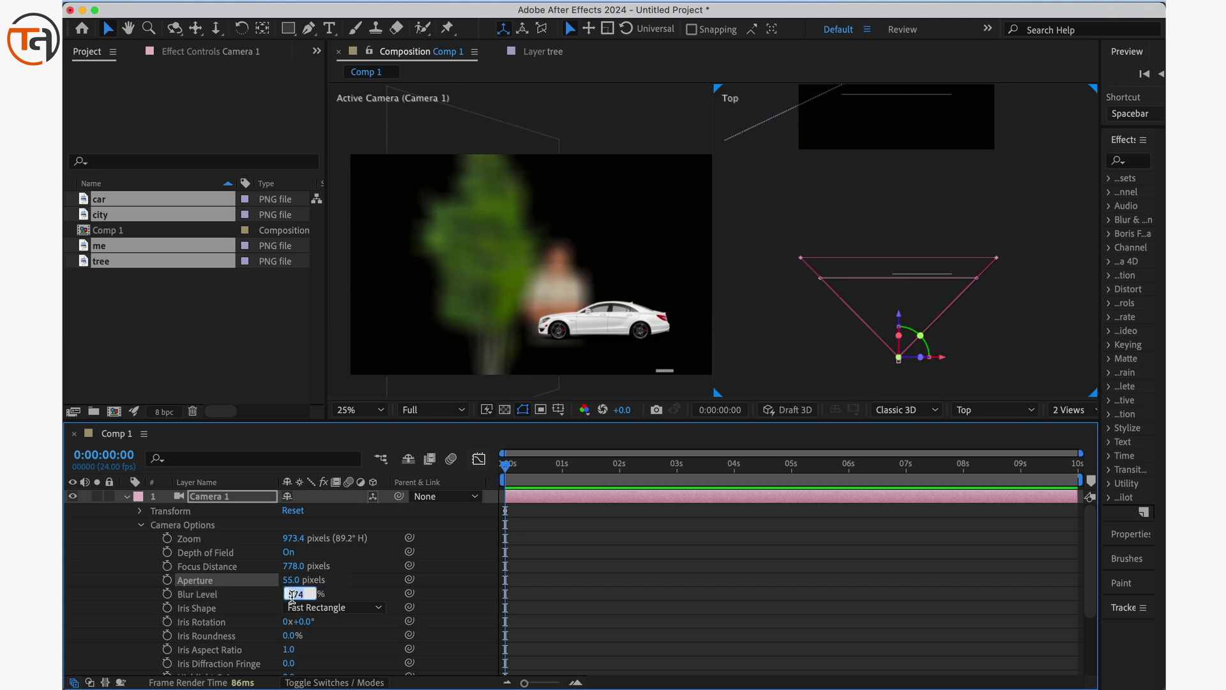
pyautogui.write('416')
pyautogui.press('Return')
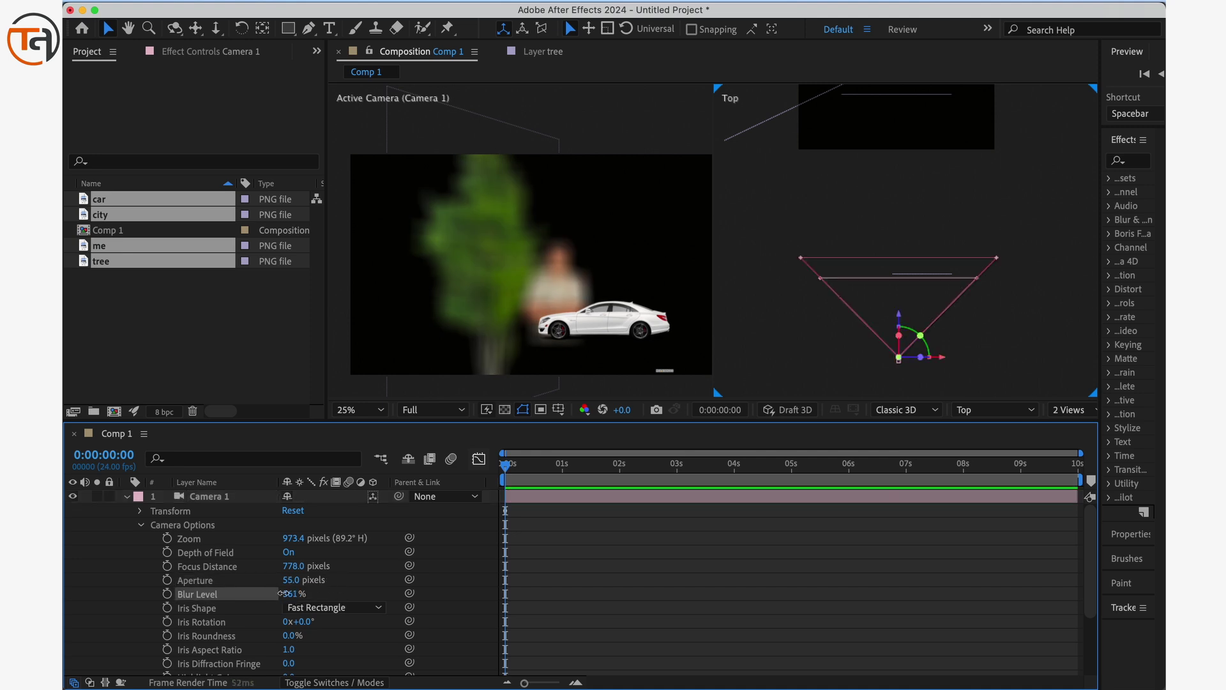
pyautogui.moveTo(163, 591); pyautogui.dragTo(162, 590)
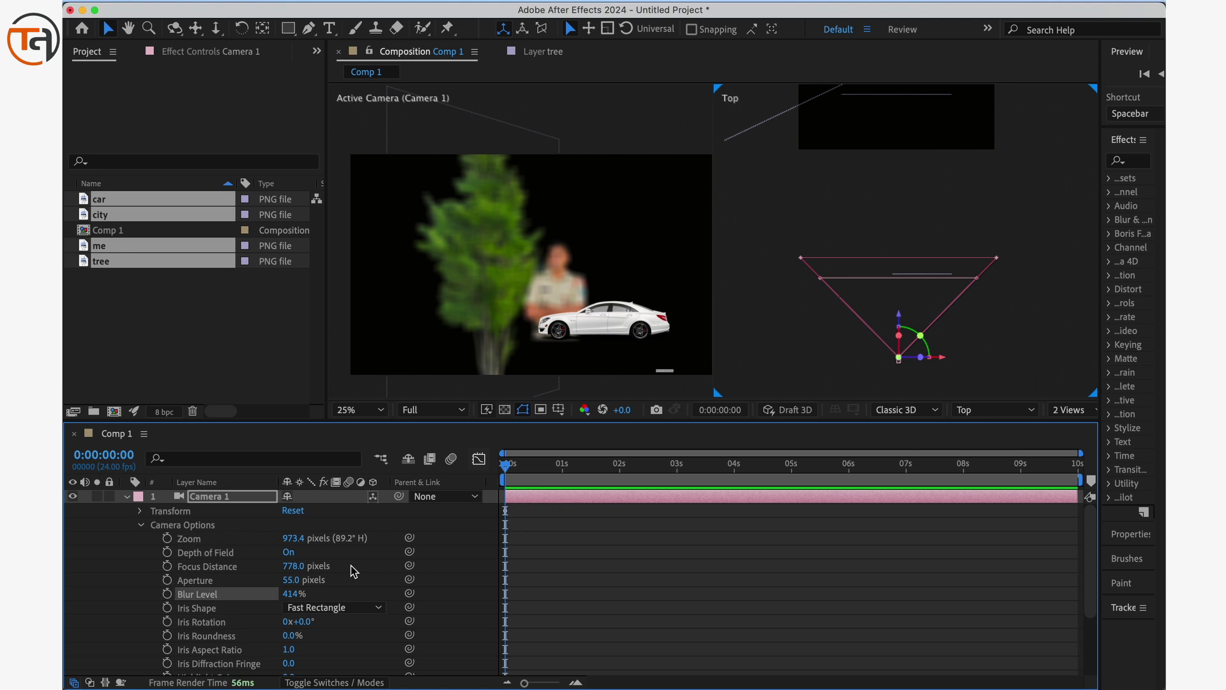
# Step: Add focus distance, aperture and blur level keyframes to Camera 1 at 0:00:00:00, and show only its keyframed properties
pyautogui.click(167, 566)
pyautogui.click(167, 580)
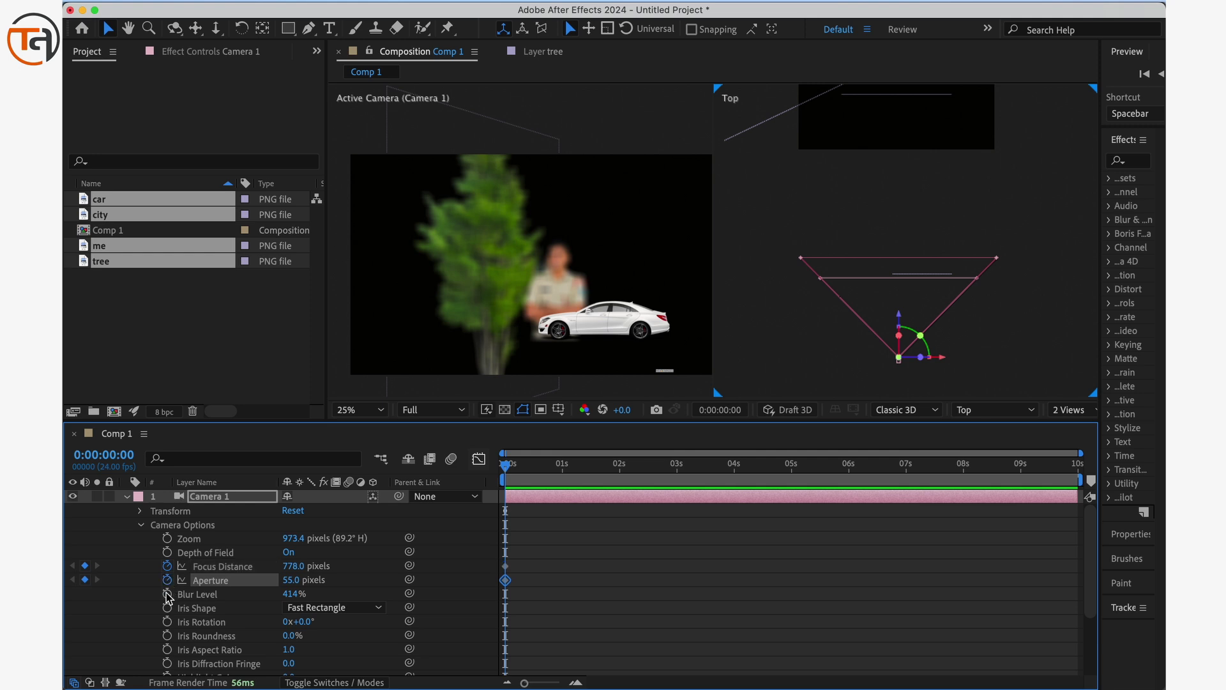
pyautogui.click(167, 594)
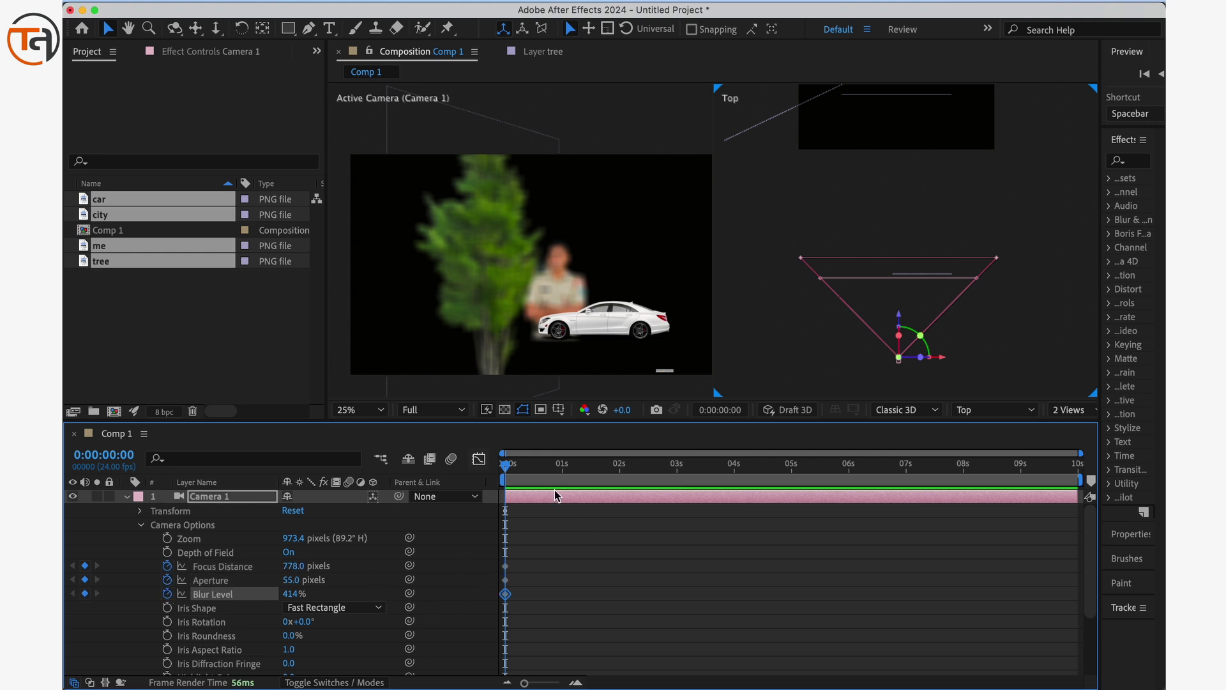
pyautogui.click(228, 497)
pyautogui.press('u')
pyautogui.press('u')
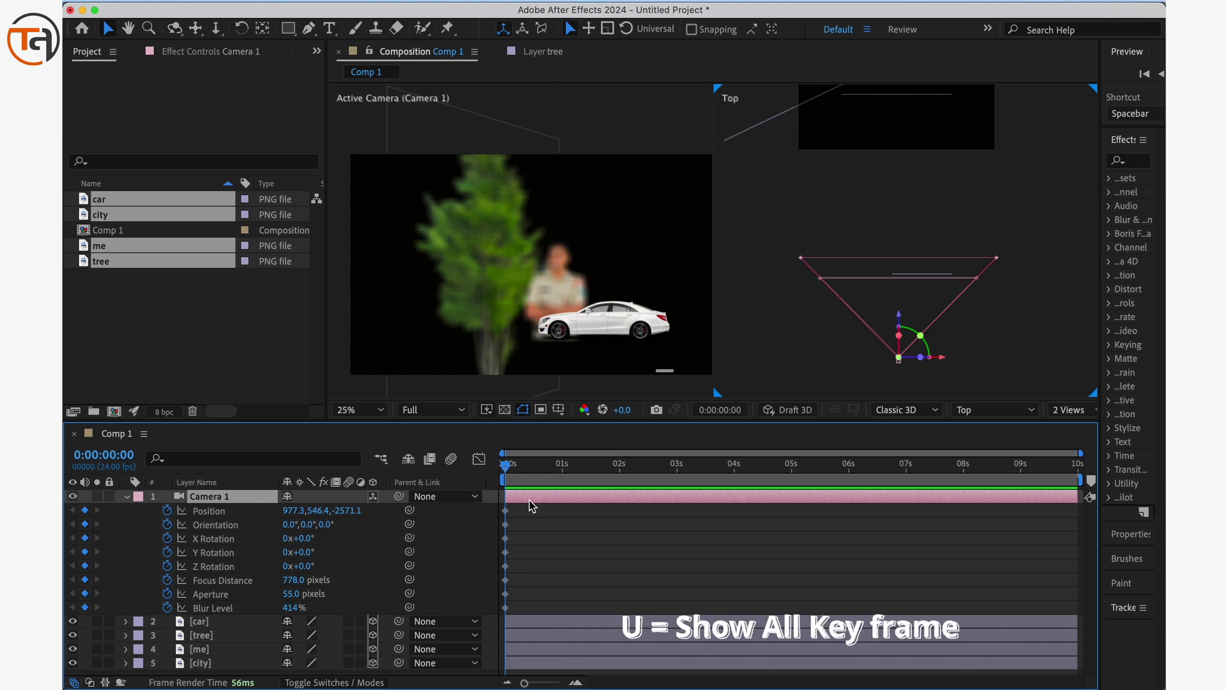
pyautogui.moveTo(515, 475); pyautogui.dragTo(505, 475)
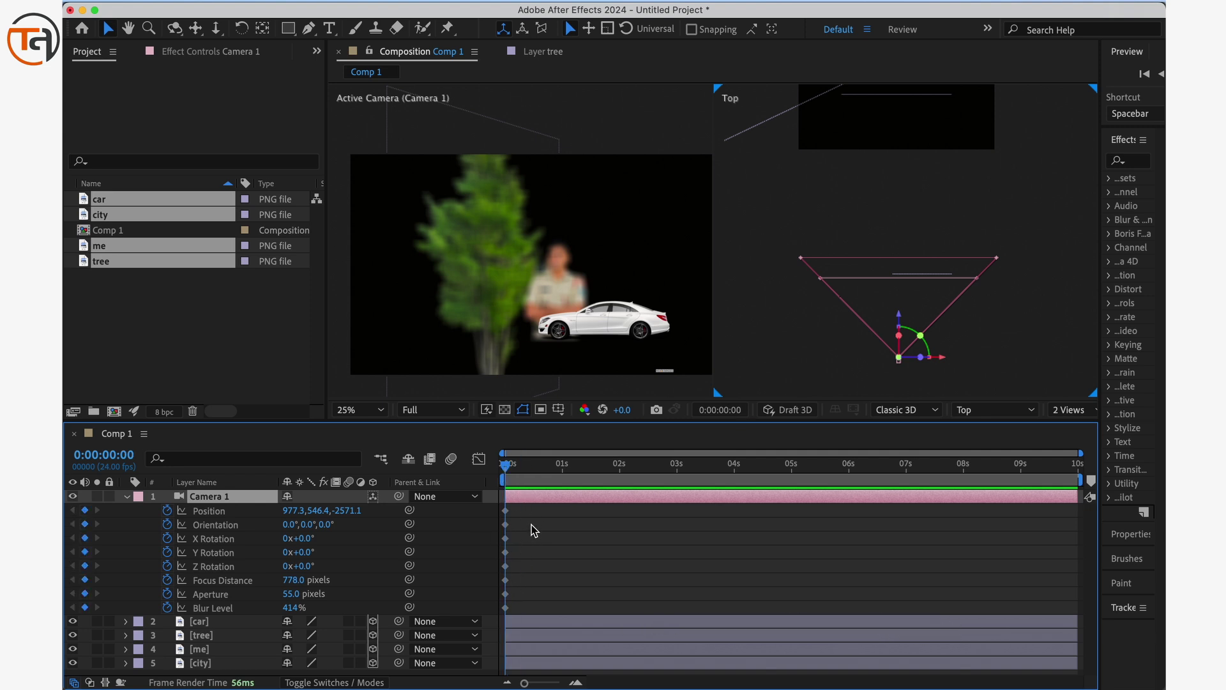
# Step: At 0:00:00:23, dolly Camera 1 past the car toward the person, to about position 1009.0, 696.4, -1869.2
pyautogui.moveTo(512, 470); pyautogui.dragTo(559, 473)
pyautogui.click(218, 28)
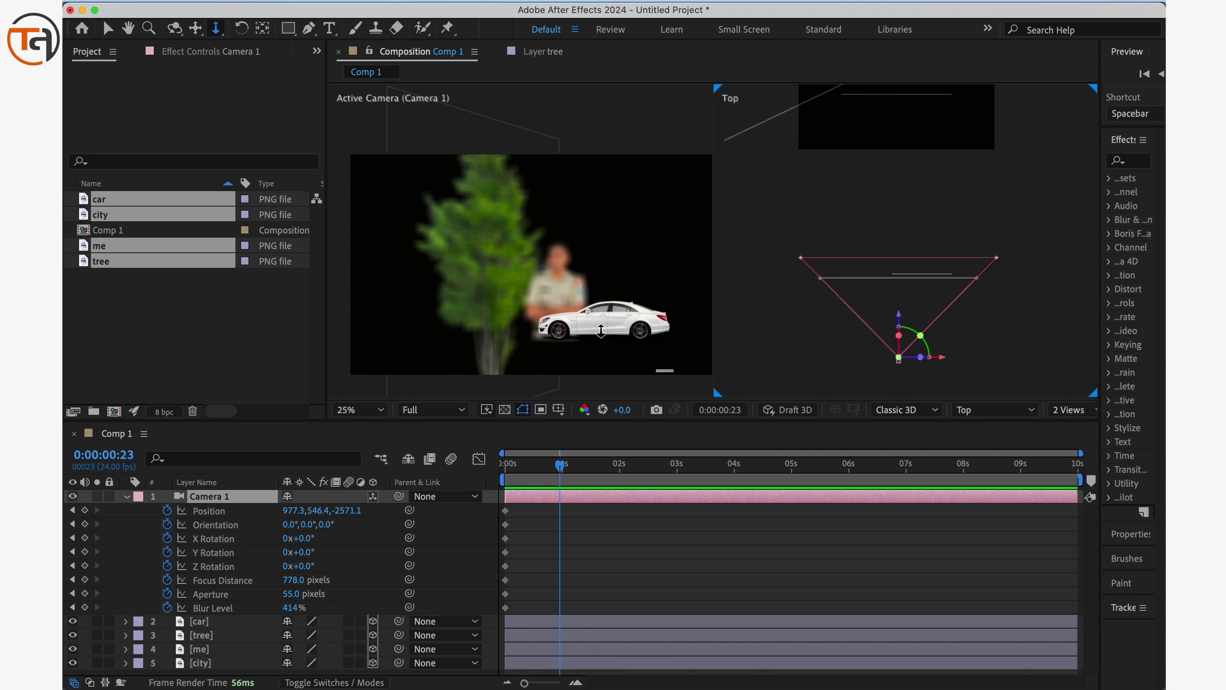
pyautogui.moveTo(563, 307); pyautogui.dragTo(560, 284)
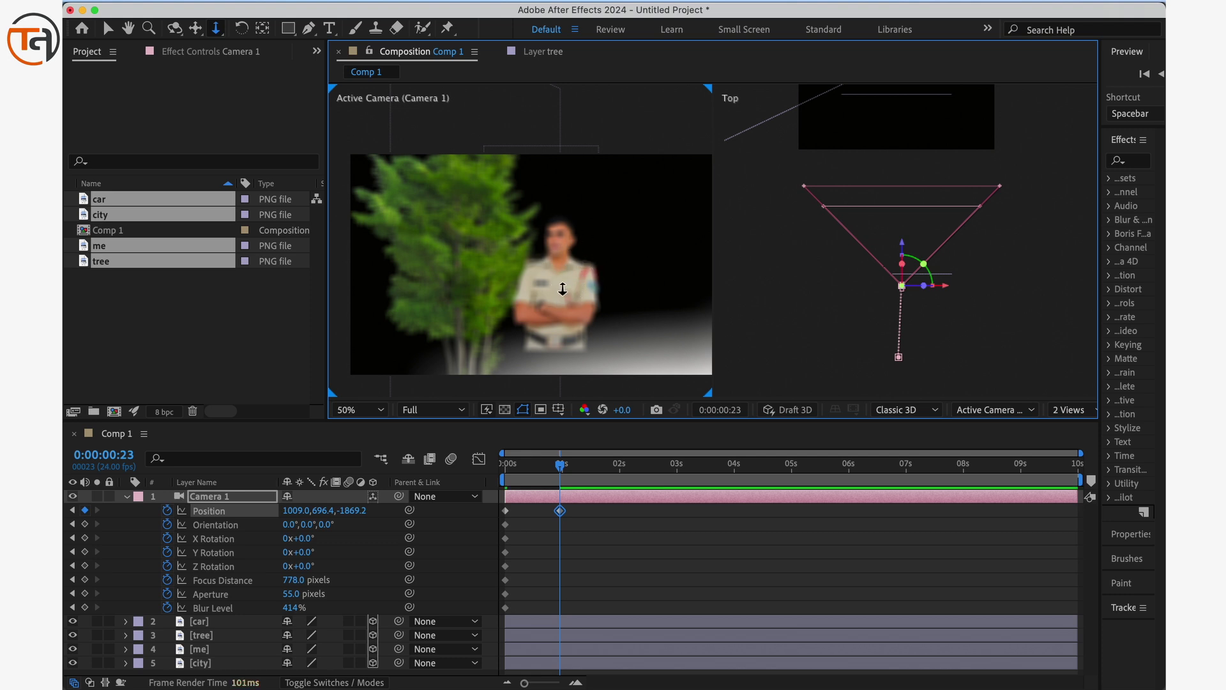
pyautogui.press('v')
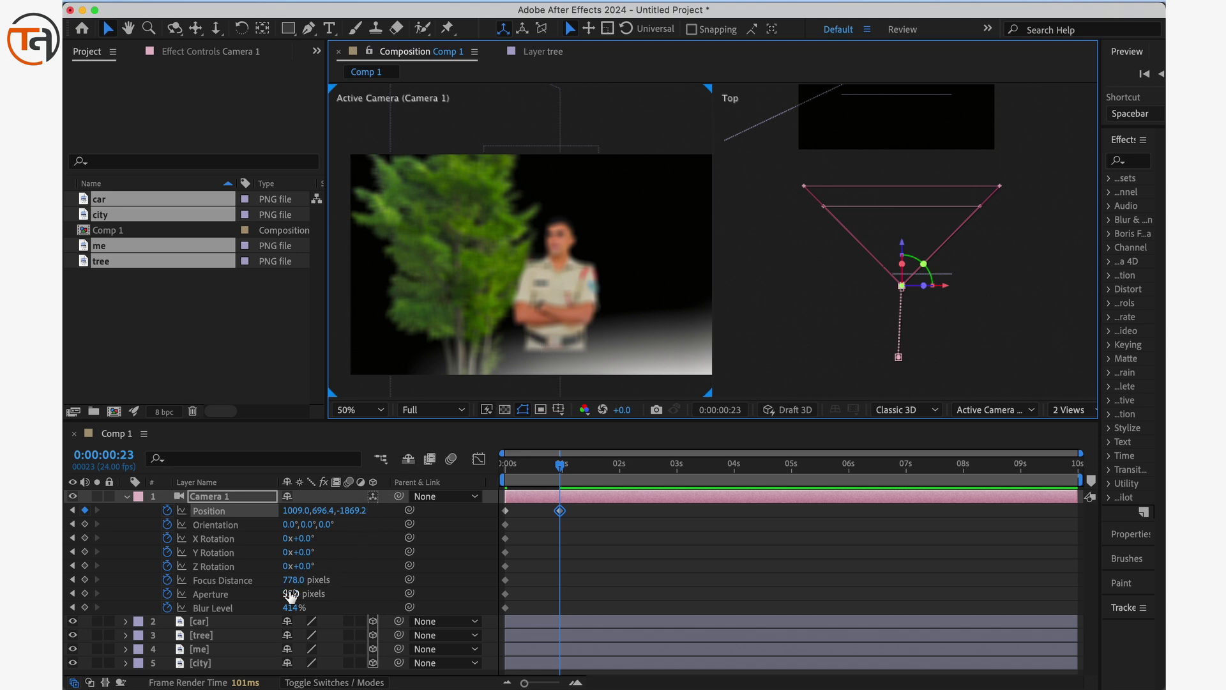
# Step: Try a focus distance of 1807 pixels on Camera 1 at 0:00:00:23, lining the focus plane up with the person layer
pyautogui.moveTo(288, 583); pyautogui.dragTo(815, 509)
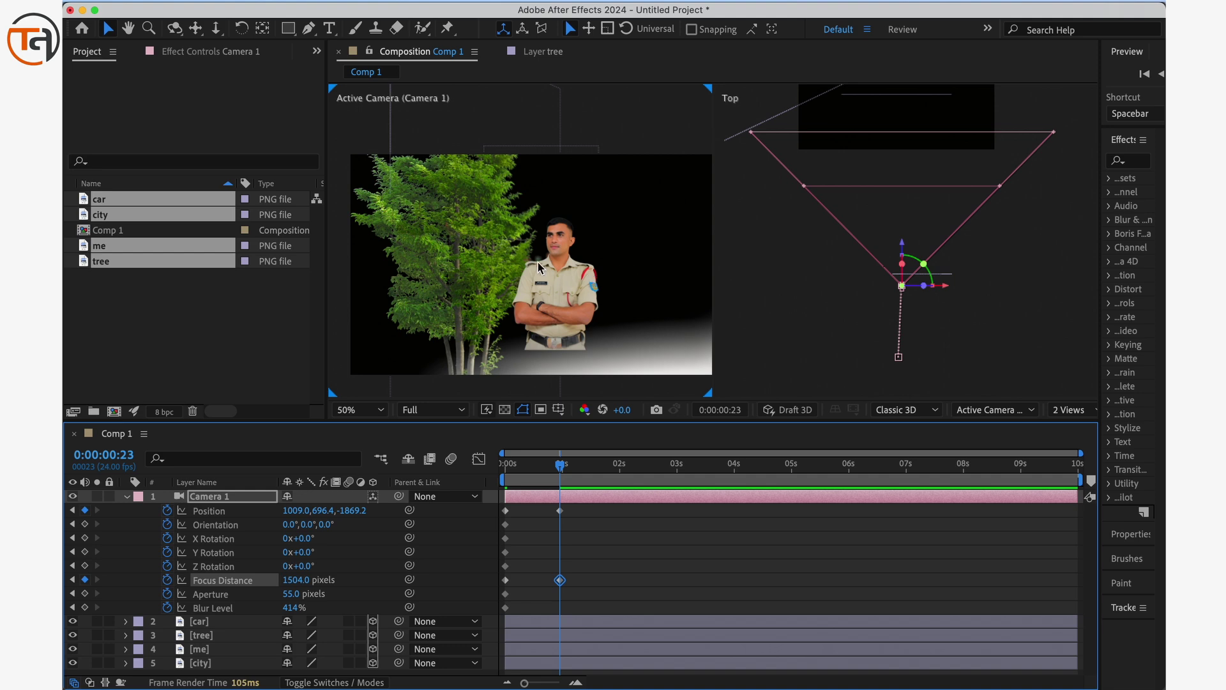
pyautogui.moveTo(293, 581); pyautogui.dragTo(484, 563)
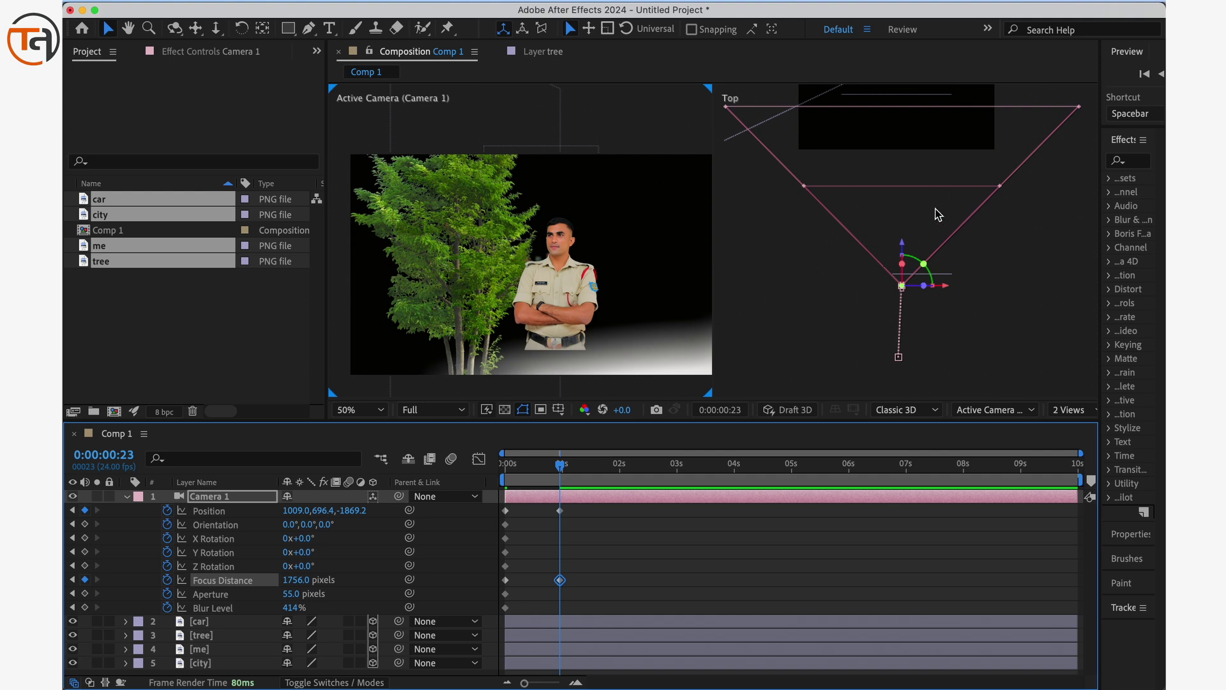
pyautogui.moveTo(895, 162); pyautogui.dragTo(882, 219)
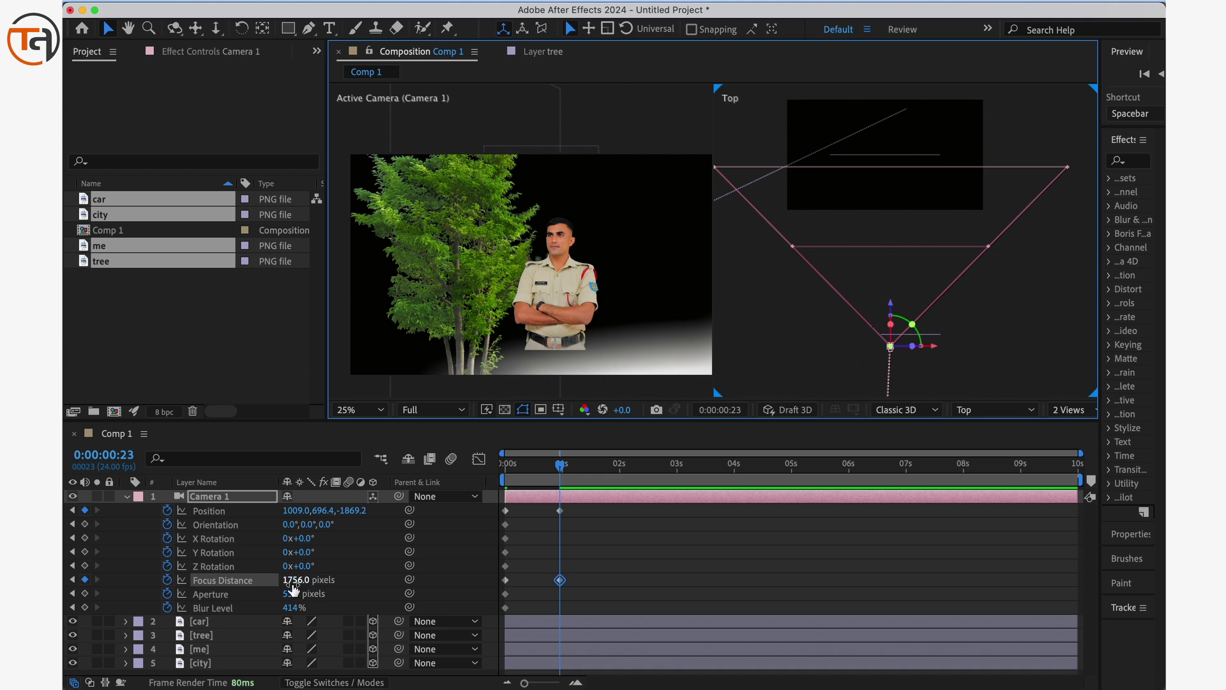
pyautogui.moveTo(295, 581); pyautogui.dragTo(301, 554)
pyautogui.click(906, 157)
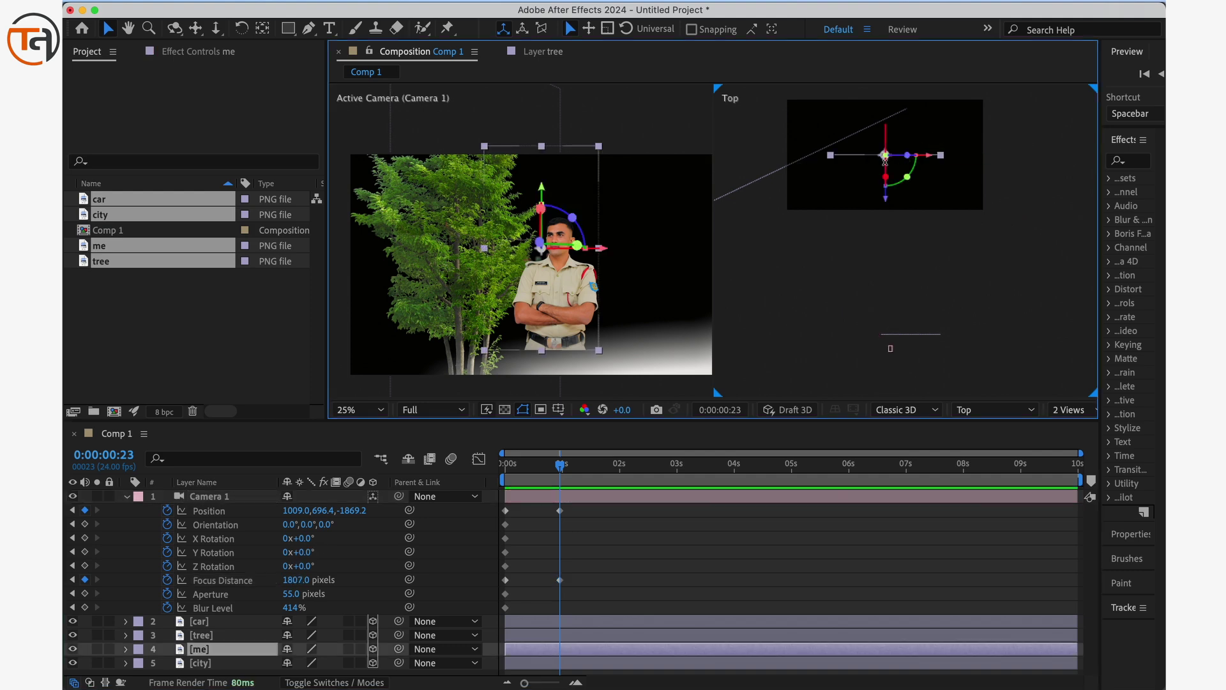
pyautogui.click(227, 581)
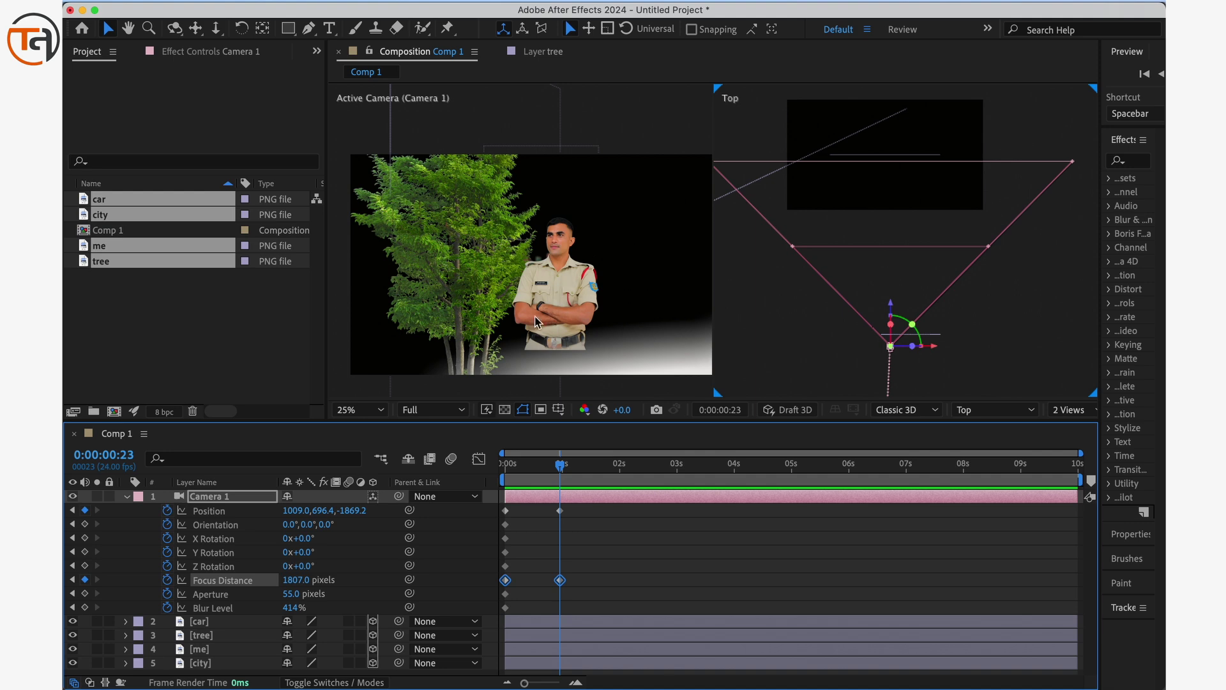
# Step: Move the tree layer farther back in depth and shift it sideways so it stands just behind the person
pyautogui.click(825, 147)
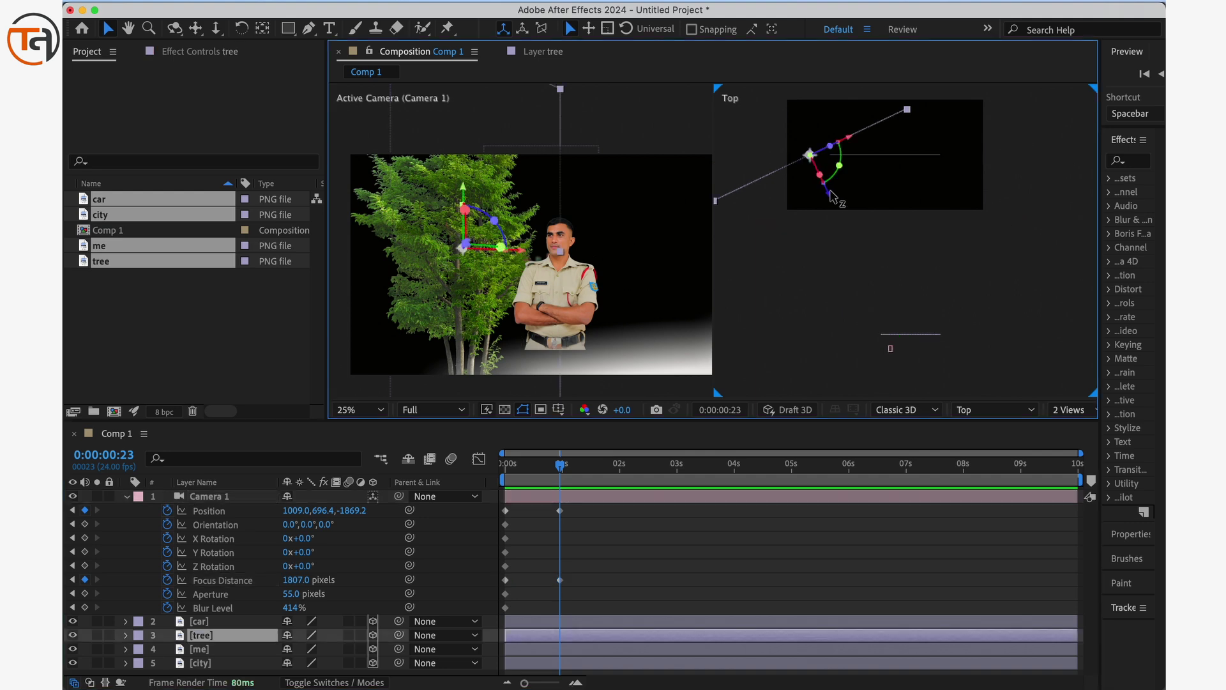
pyautogui.moveTo(829, 190); pyautogui.dragTo(792, 114)
pyautogui.scroll(2, 794, 185)
pyautogui.scroll(-2, 796, 191)
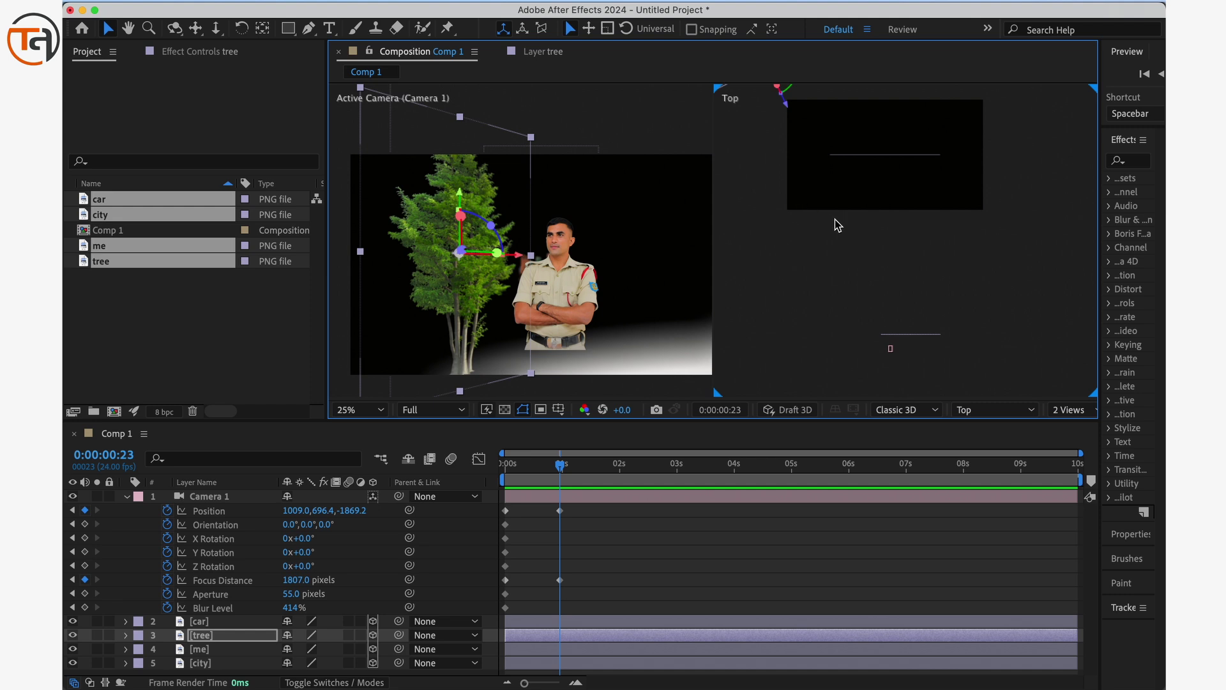
pyautogui.press('h')
pyautogui.moveTo(834, 219); pyautogui.dragTo(844, 247)
pyautogui.press('v')
pyautogui.moveTo(837, 169); pyautogui.dragTo(899, 142)
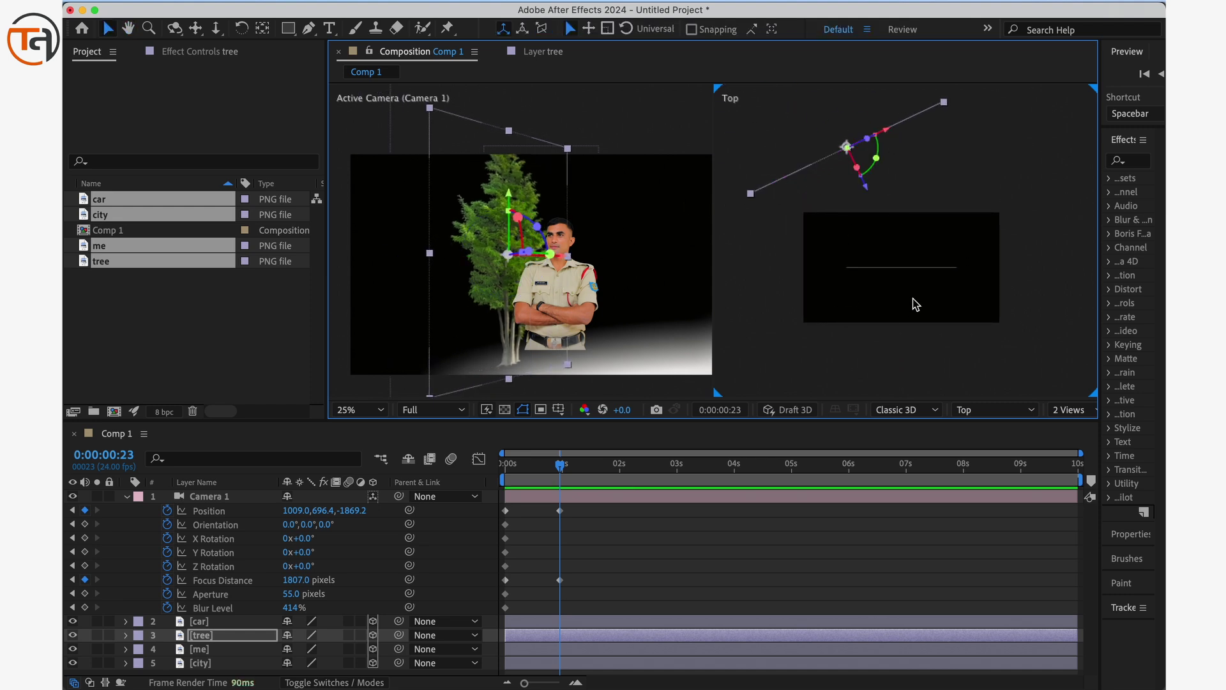
# Step: At 0:00:00:23, set Camera 1's focus distance to 1759 pixels, aperture to 114 pixels and blur level to 362%
pyautogui.click(254, 498)
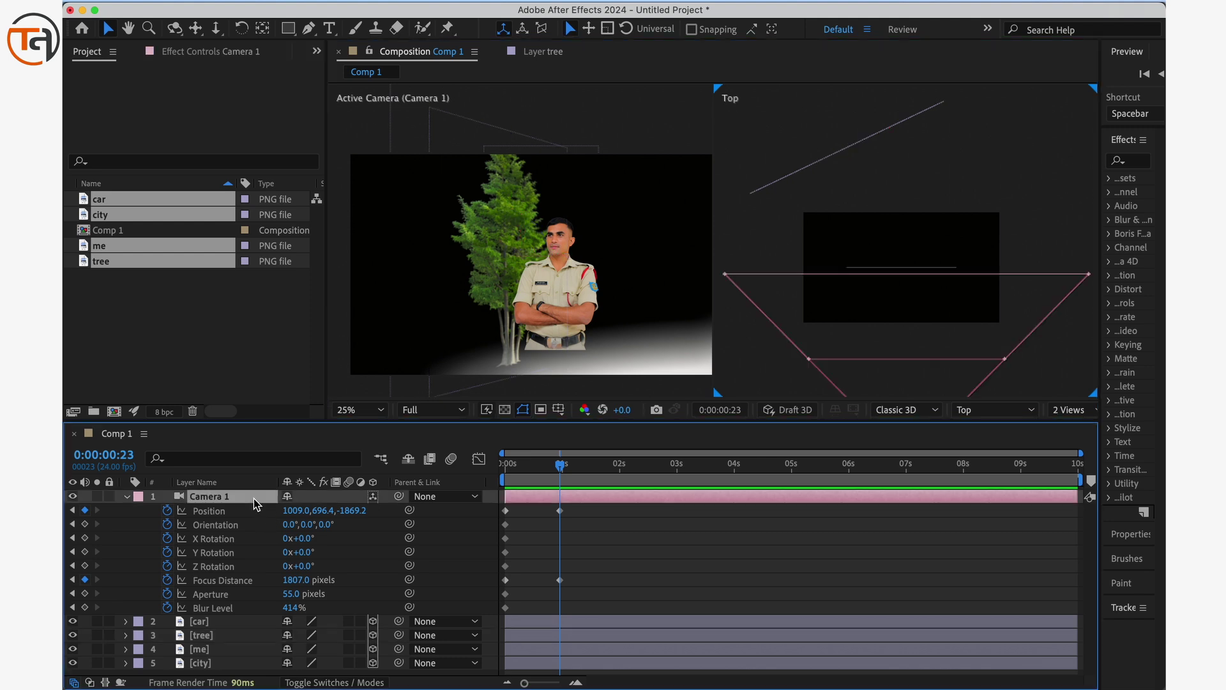
pyautogui.click(291, 595)
pyautogui.click(291, 580)
pyautogui.write('1731')
pyautogui.click(225, 578)
pyautogui.moveTo(227, 578); pyautogui.dragTo(248, 566)
pyautogui.moveTo(289, 607); pyautogui.dragTo(177, 576)
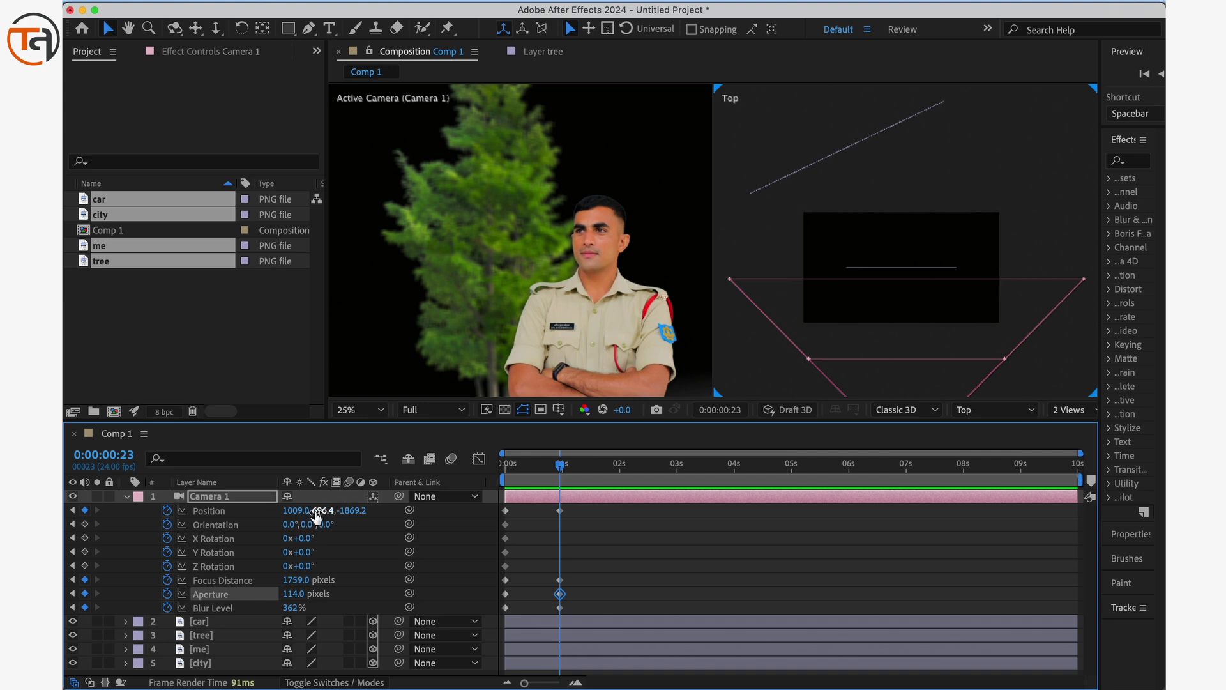
# Step: At 0:00:01:22, move Camera 1 forward and up to about position 995.4, 569.0, -717.2, close to the person
pyautogui.scroll(-4, 872, 243)
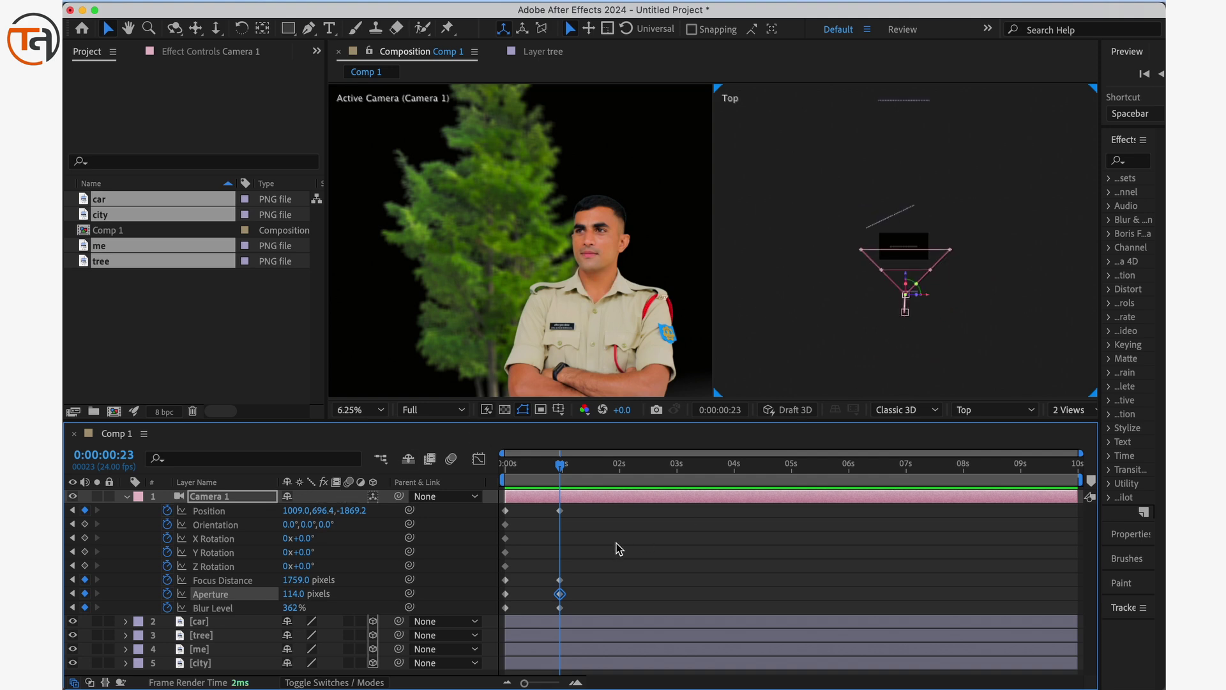
pyautogui.moveTo(559, 471); pyautogui.dragTo(615, 471)
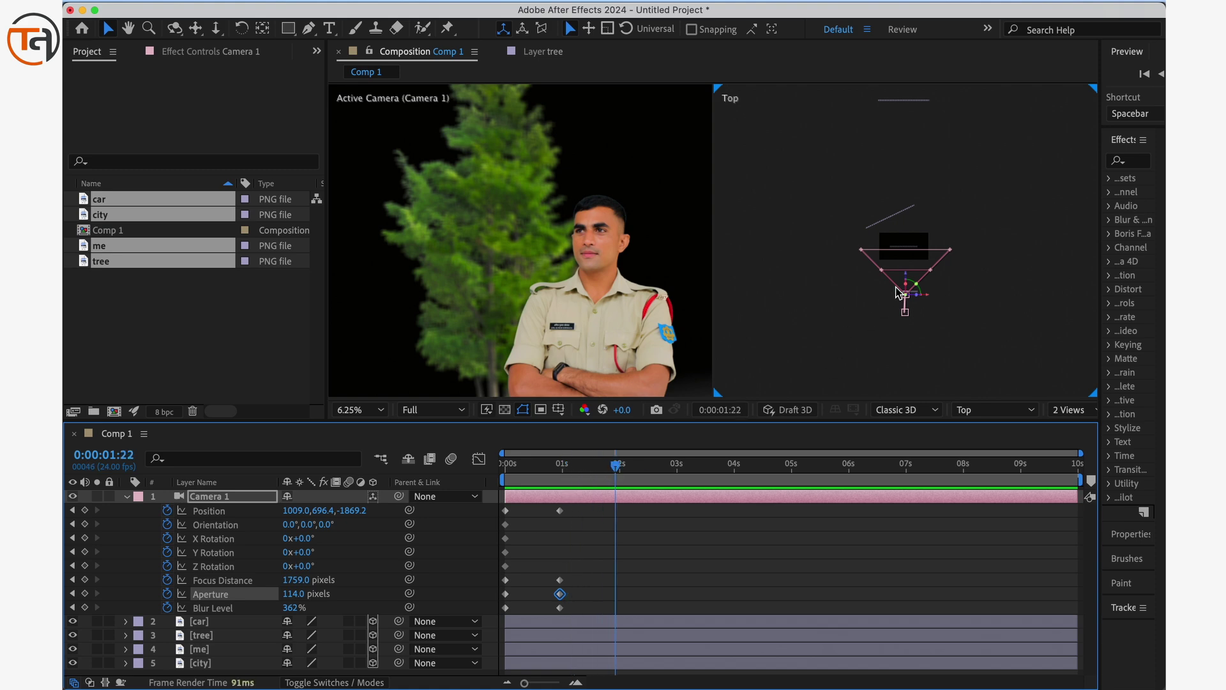
pyautogui.moveTo(906, 281); pyautogui.dragTo(905, 243)
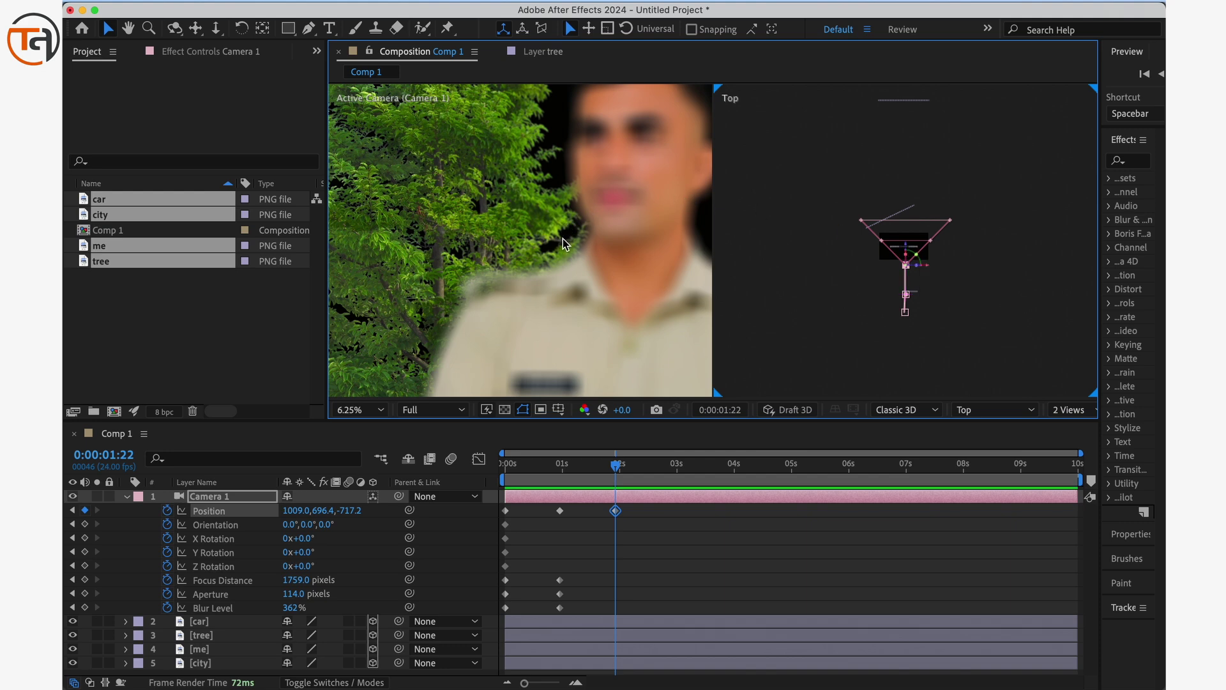
pyautogui.click(194, 28)
pyautogui.moveTo(529, 206); pyautogui.dragTo(537, 274)
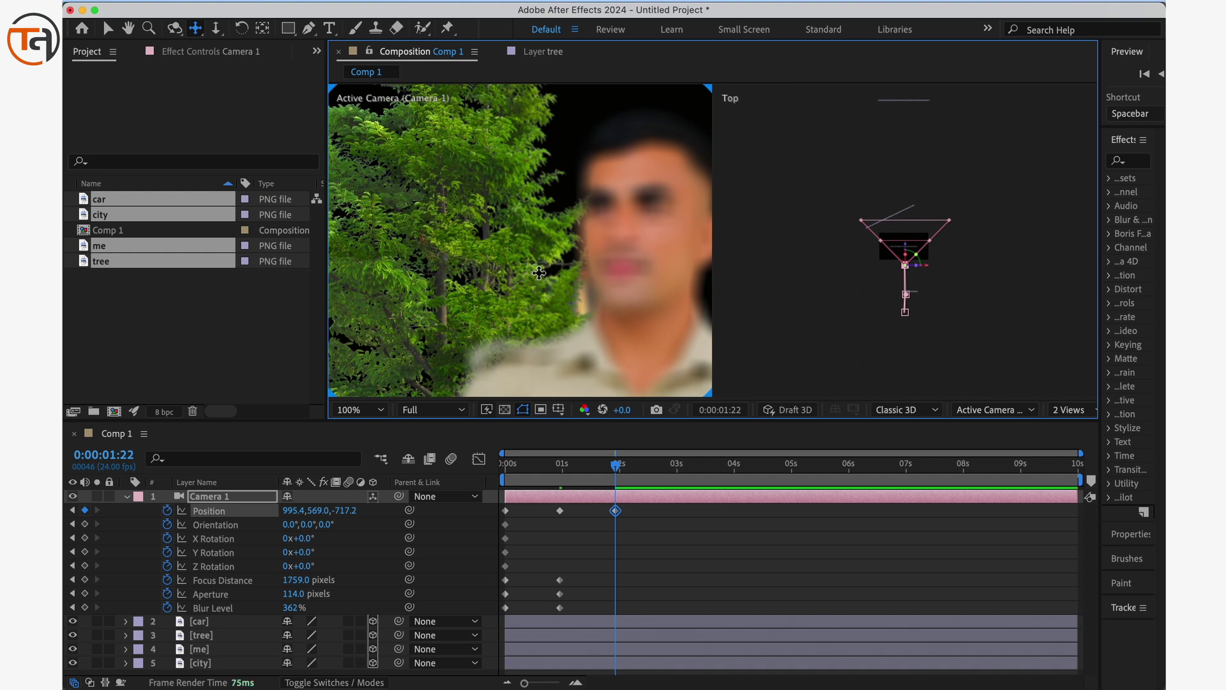
pyautogui.press('v')
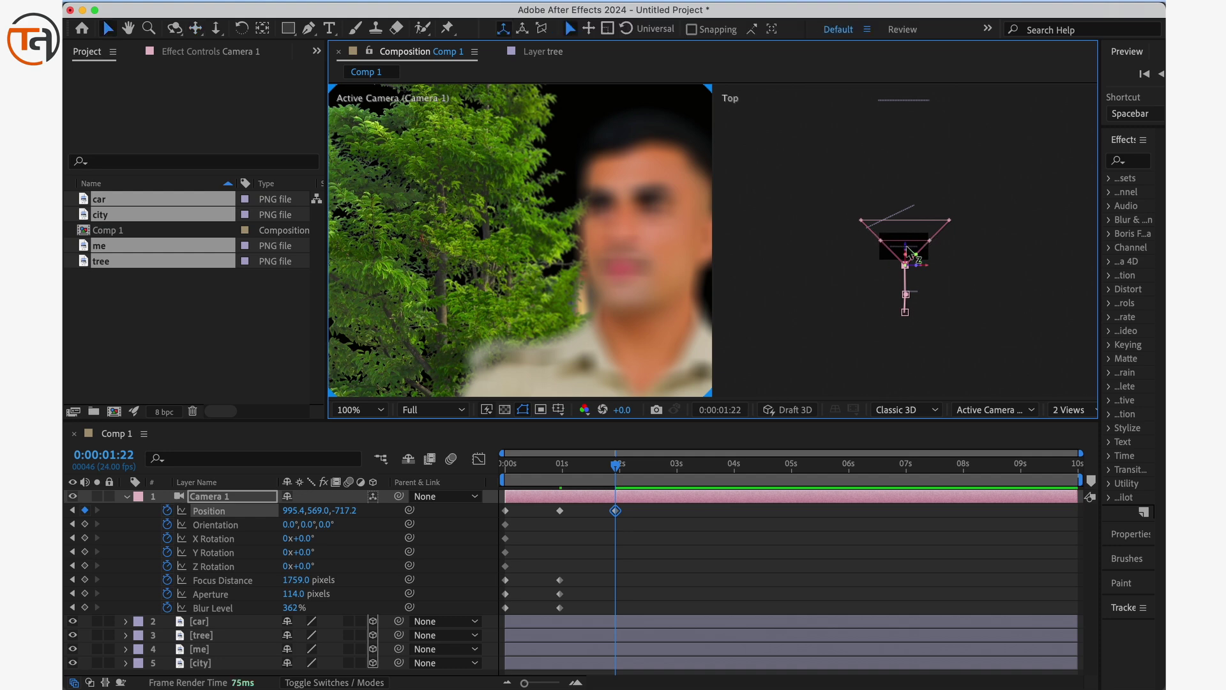
# Step: Advance Camera 1 past the person toward the tree, to about position 831.3, 540.8, -141.3
pyautogui.click(216, 28)
pyautogui.moveTo(414, 264); pyautogui.dragTo(429, 152)
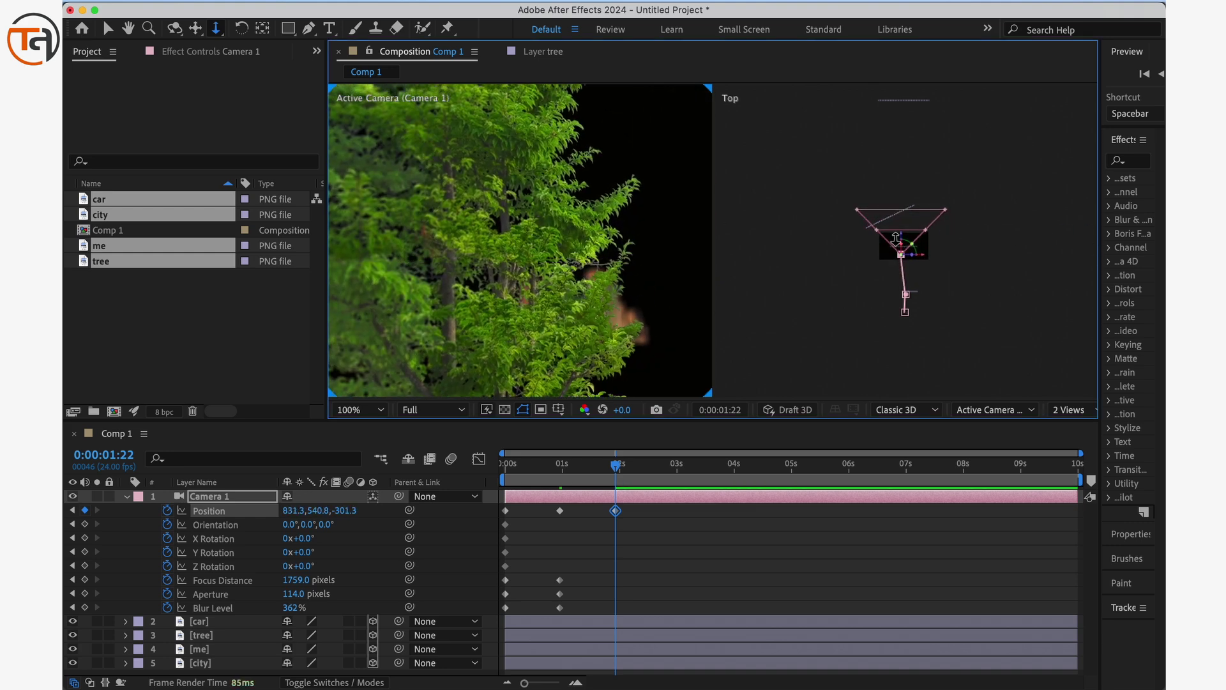
pyautogui.press('v')
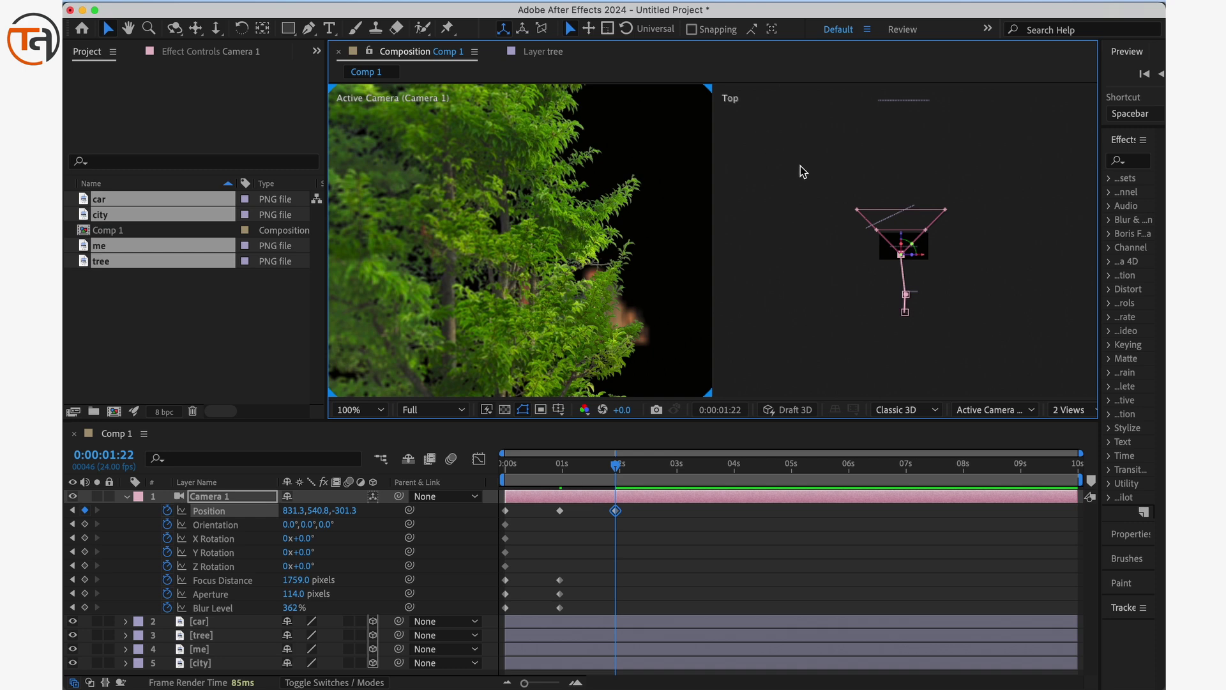
pyautogui.moveTo(907, 249); pyautogui.dragTo(904, 235)
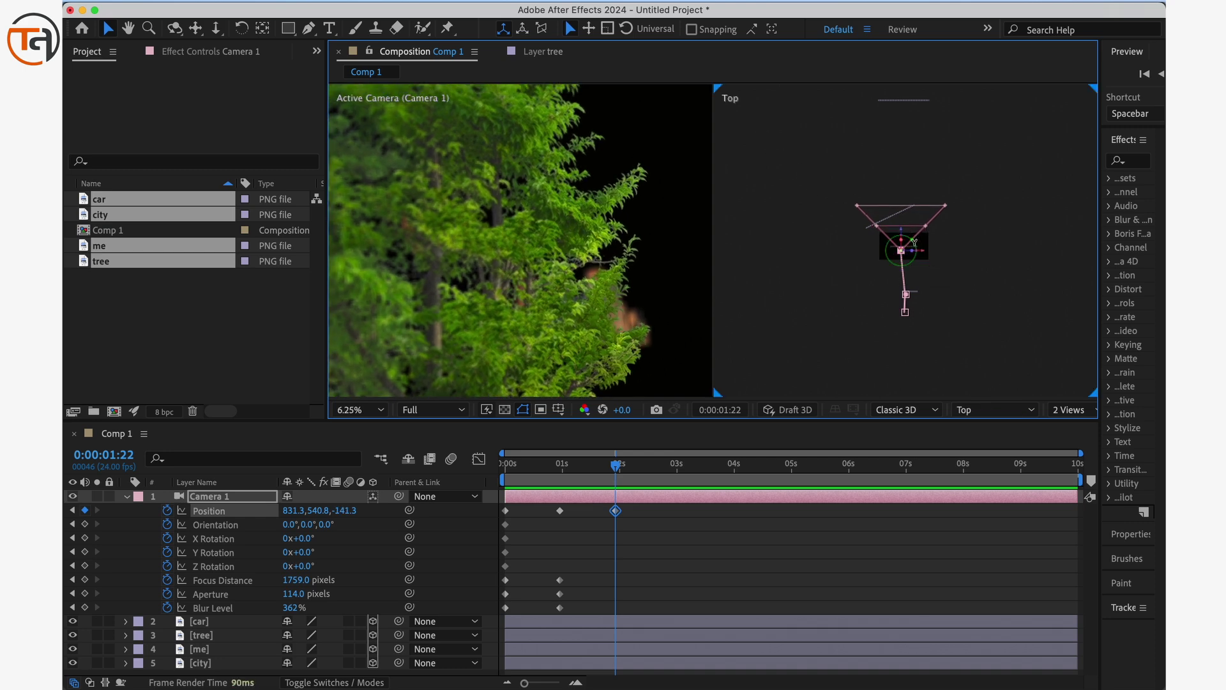
# Step: Turn Camera 1 toward the tree with a Y orientation of 349.3° and set its focus distance to 1504 pixels
pyautogui.moveTo(910, 237); pyautogui.dragTo(906, 234)
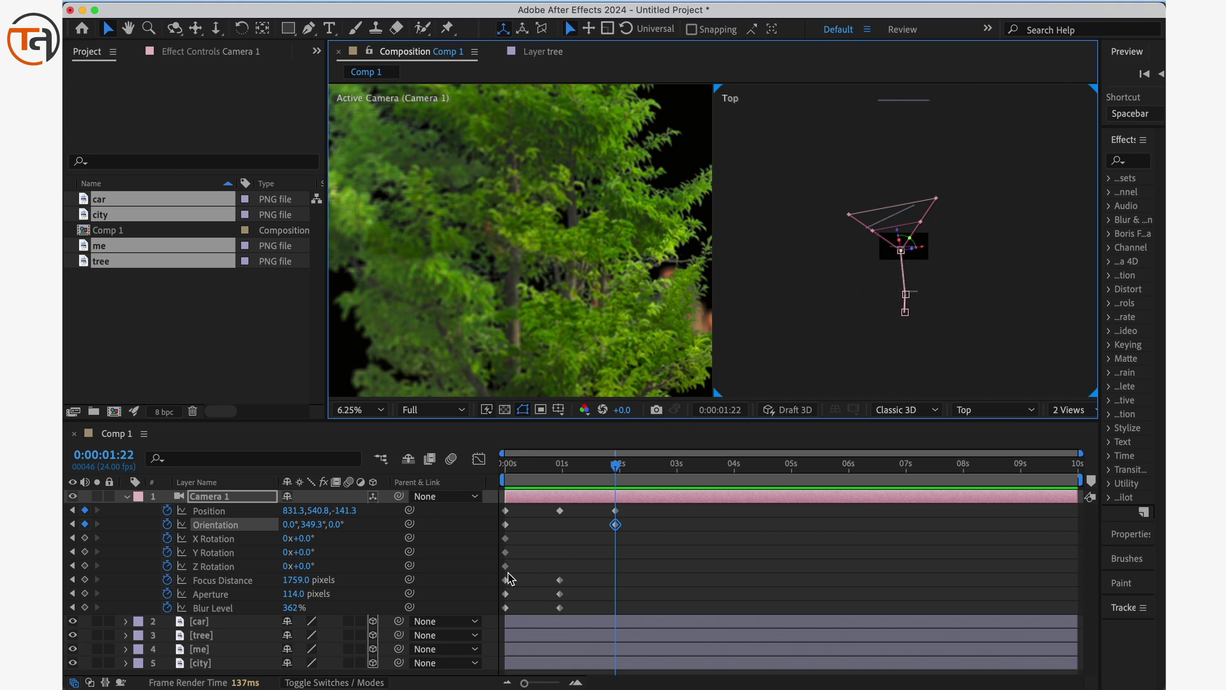
pyautogui.moveTo(297, 580); pyautogui.dragTo(66, 565)
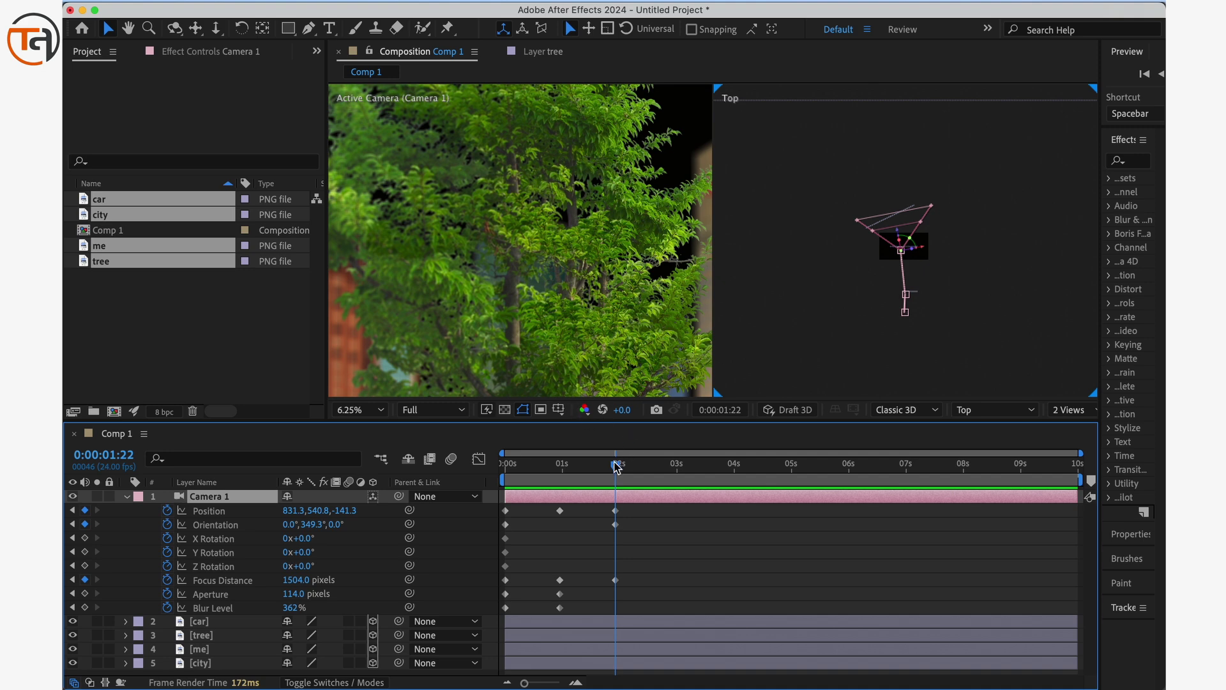
# Step: At 0:00:03:06, frame the AURORA tower with Camera 1 at 2215.8, 24.4, 1327.5, Y orientation 7.9° and focus distance 2767 pixels
pyautogui.moveTo(621, 471); pyautogui.dragTo(697, 486)
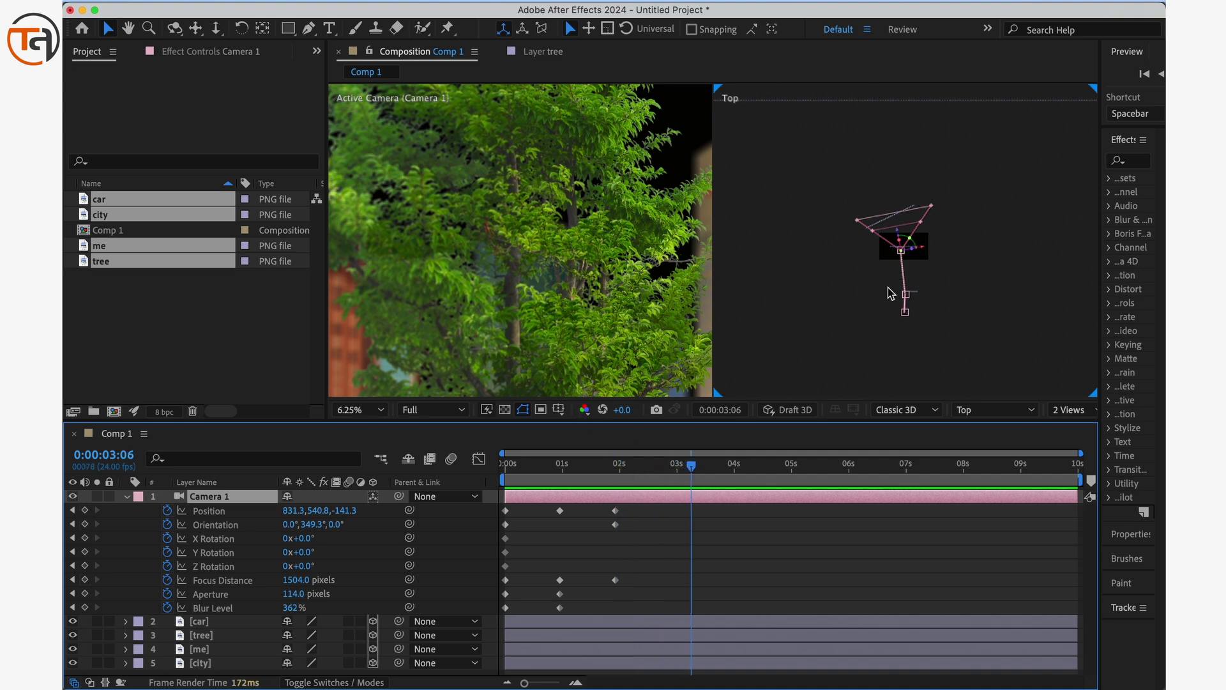
pyautogui.moveTo(913, 238); pyautogui.dragTo(924, 192)
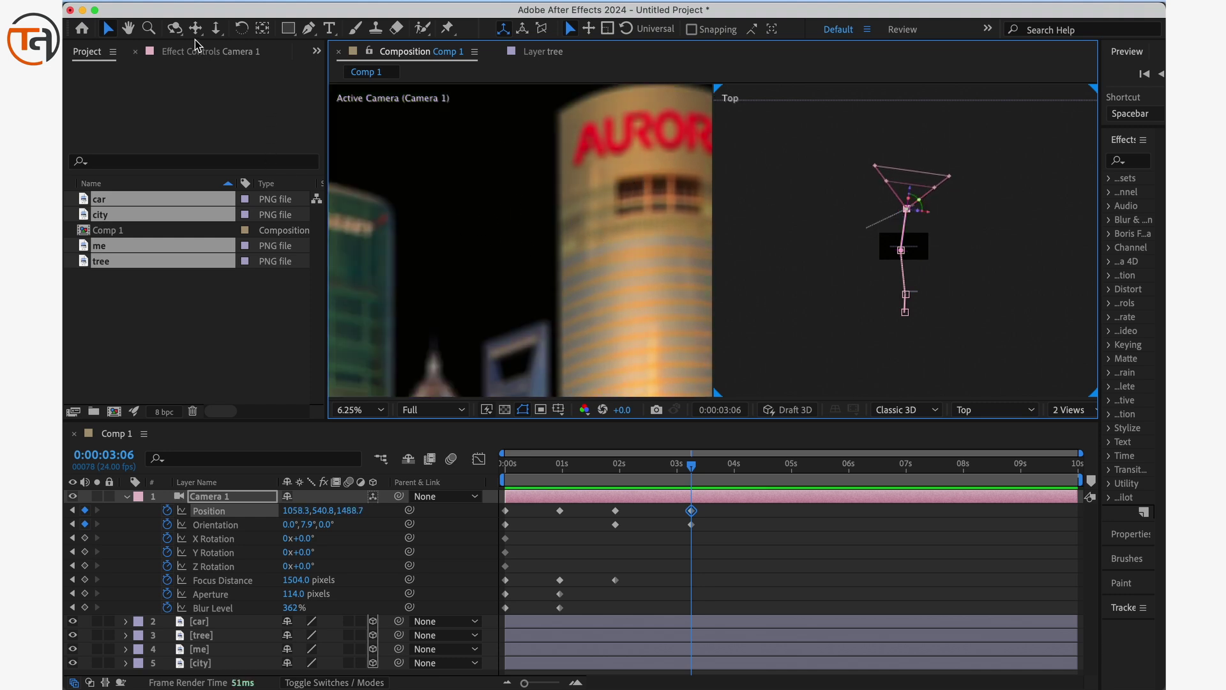
pyautogui.click(196, 28)
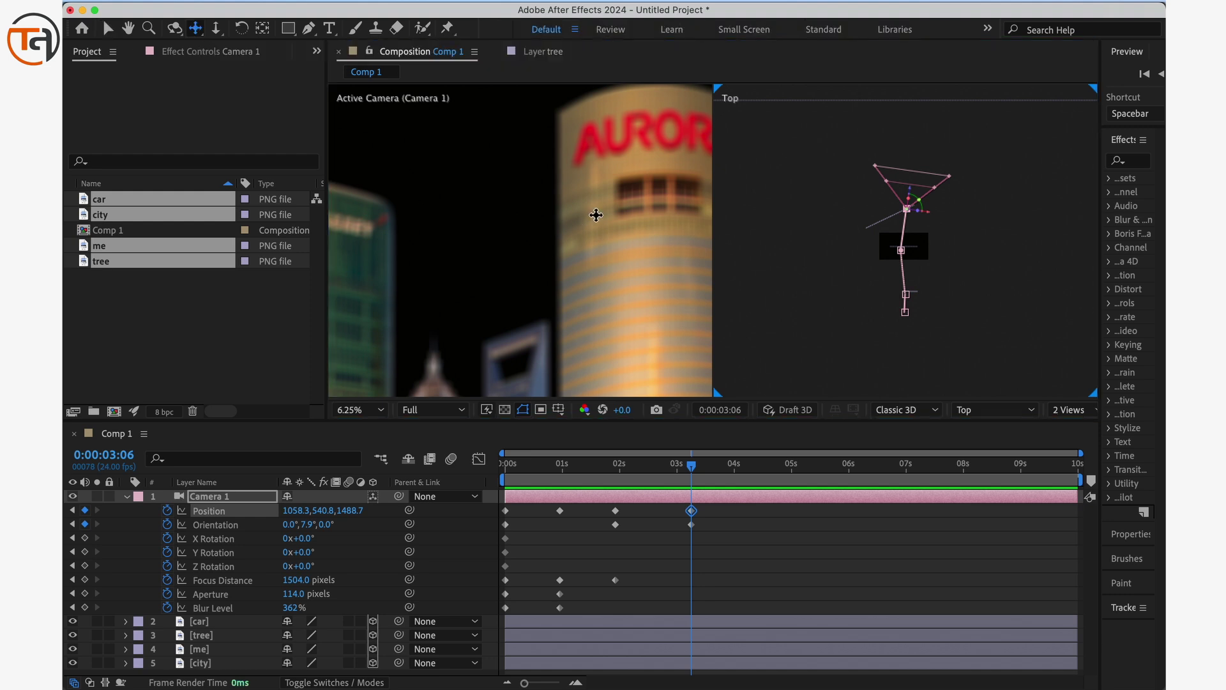
pyautogui.moveTo(596, 215); pyautogui.dragTo(492, 259)
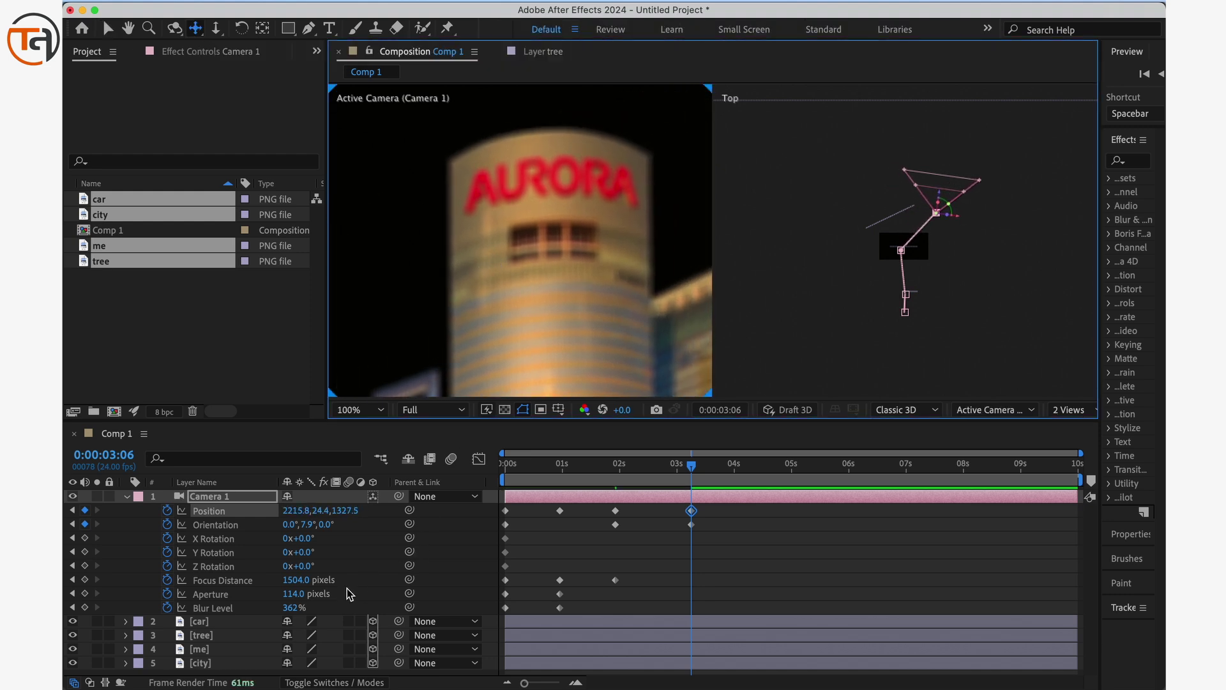
pyautogui.moveTo(293, 579); pyautogui.dragTo(1162, 428)
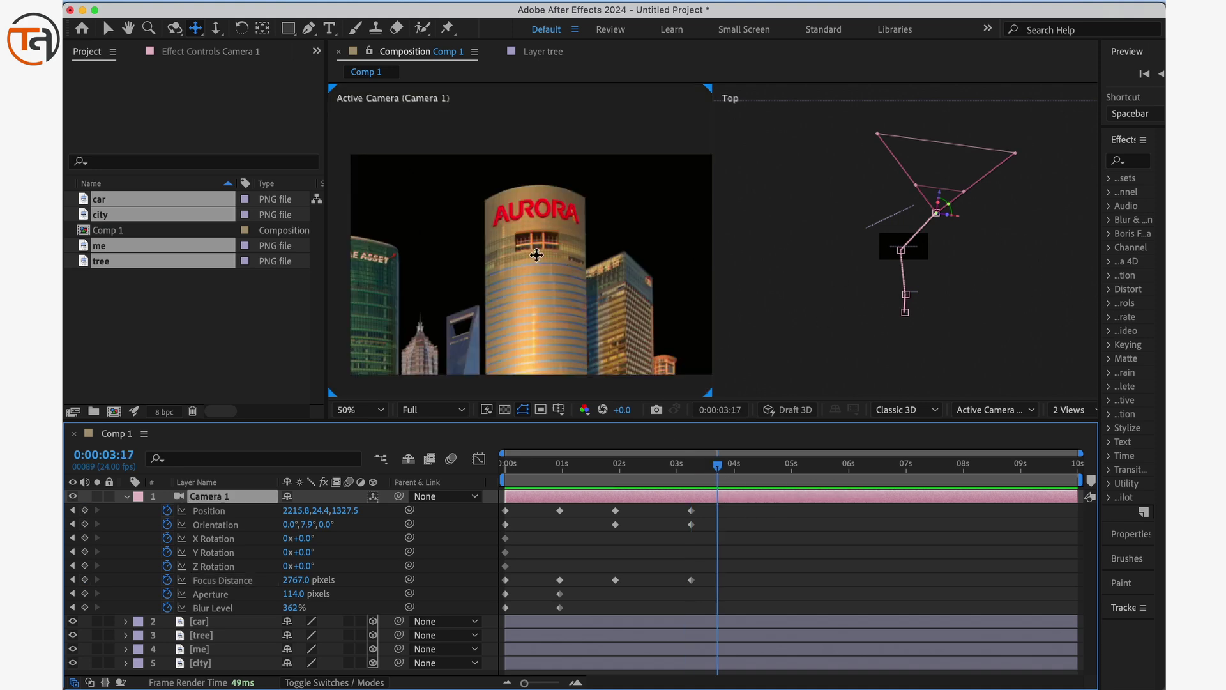
# Step: Add a focus distance keyframe of 1952.1 pixels to Camera 1 at 0:00:00:11
pyautogui.moveTo(715, 469); pyautogui.dragTo(475, 492)
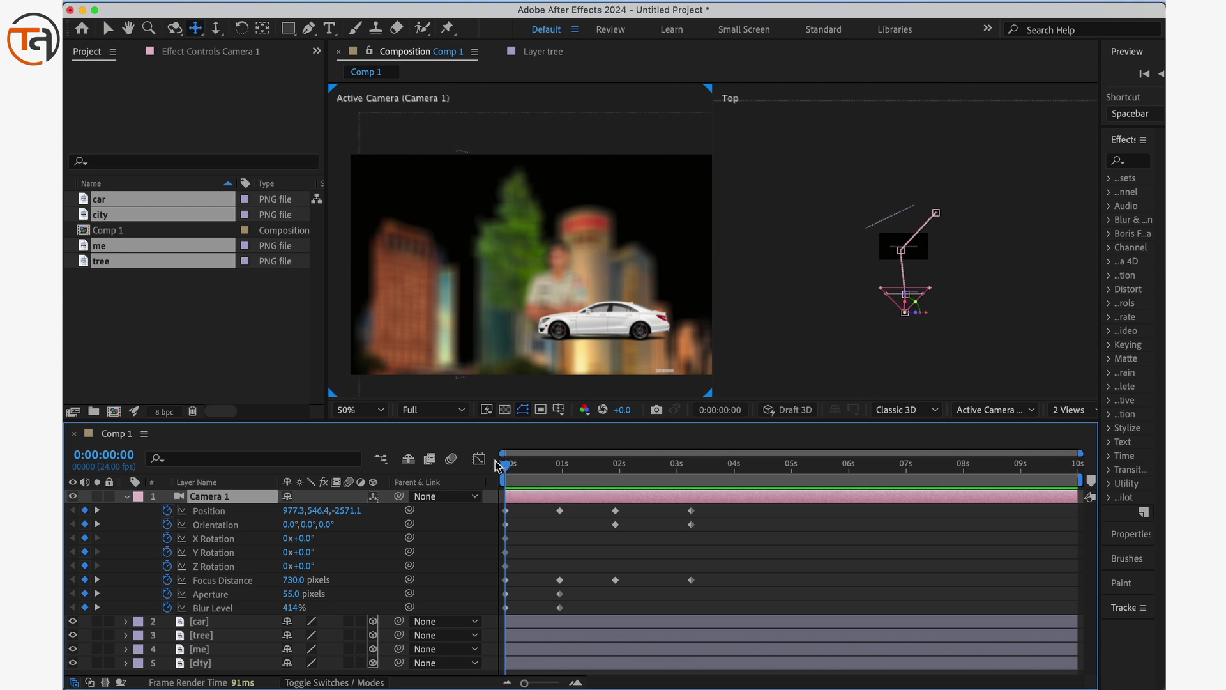
pyautogui.moveTo(514, 473); pyautogui.dragTo(535, 475)
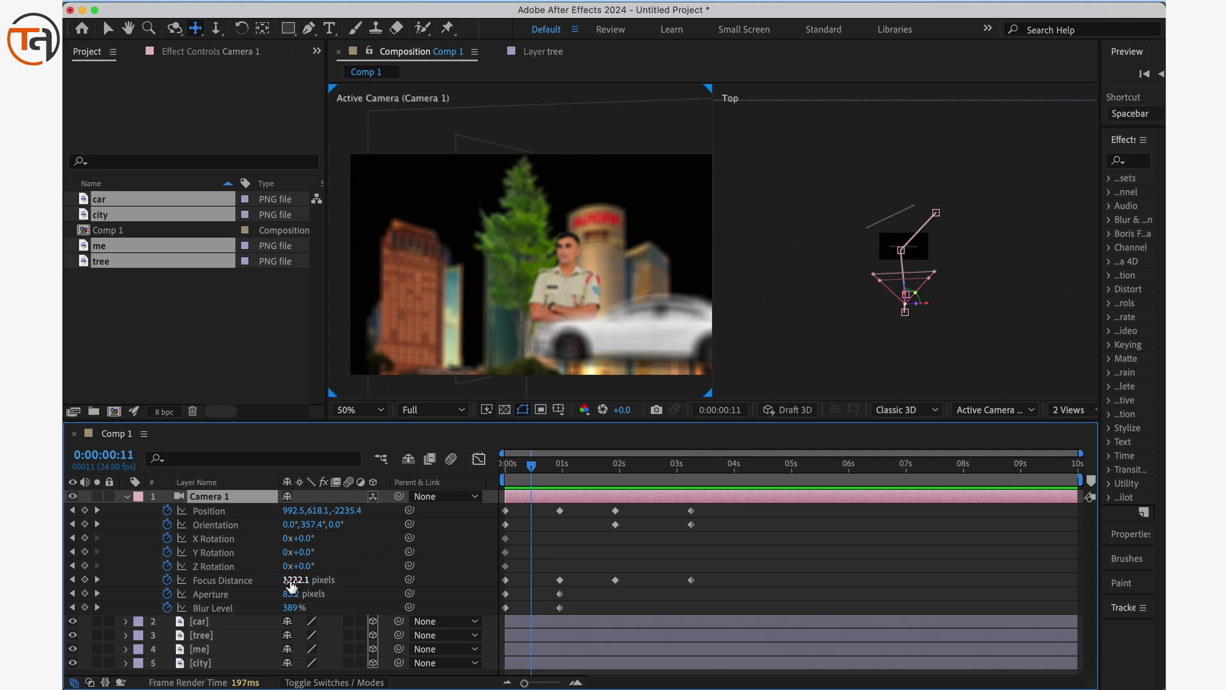
pyautogui.moveTo(294, 585); pyautogui.dragTo(343, 579)
pyautogui.moveTo(496, 578); pyautogui.dragTo(786, 563)
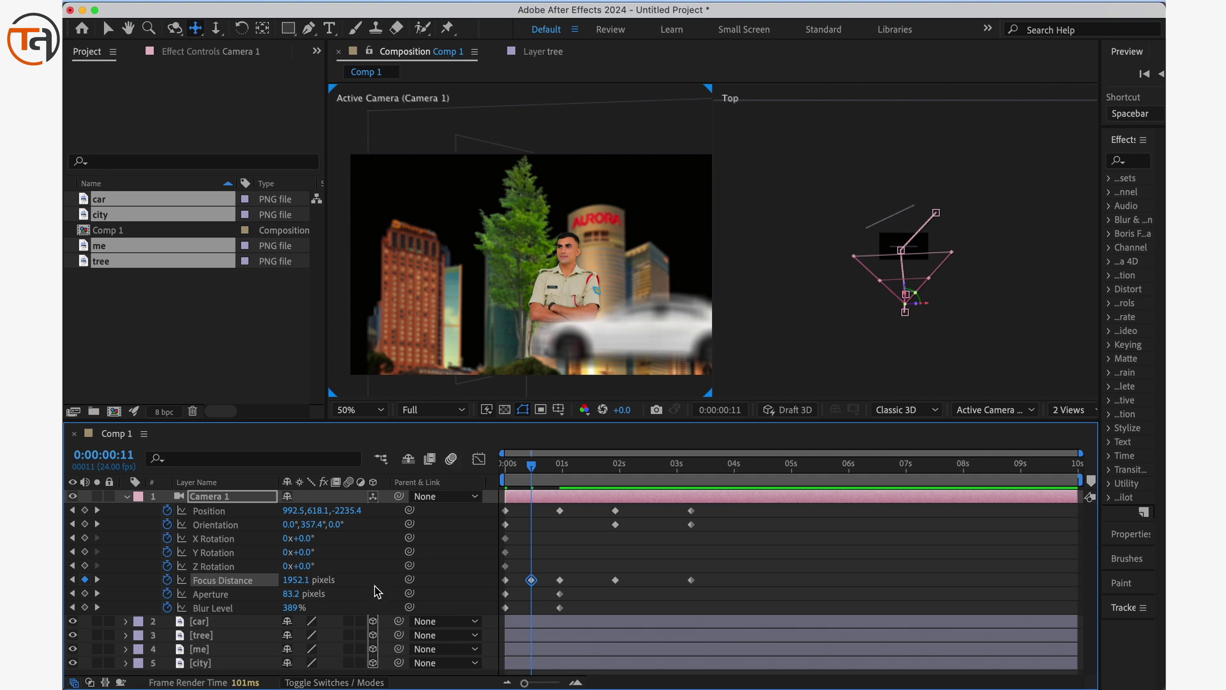
# Step: Preview the camera animation from 0:00:00:00 through the final tower shot
pyautogui.moveTo(523, 461); pyautogui.dragTo(444, 500)
pyautogui.press('space')
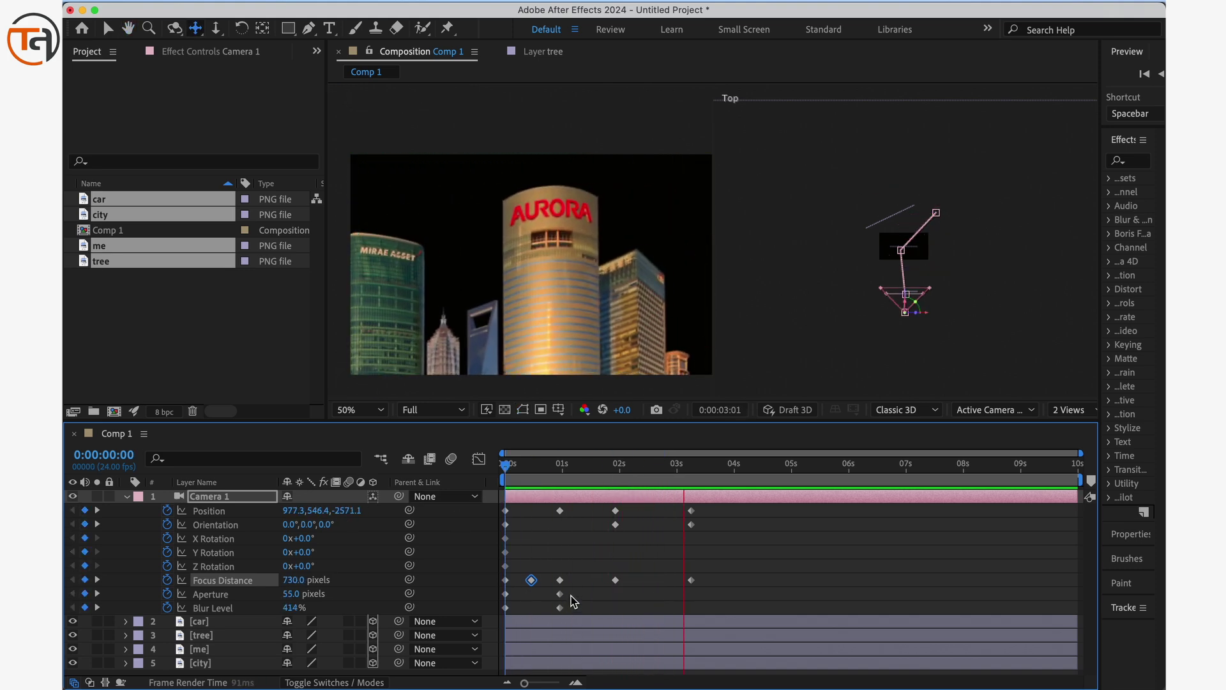
pyautogui.press('space')
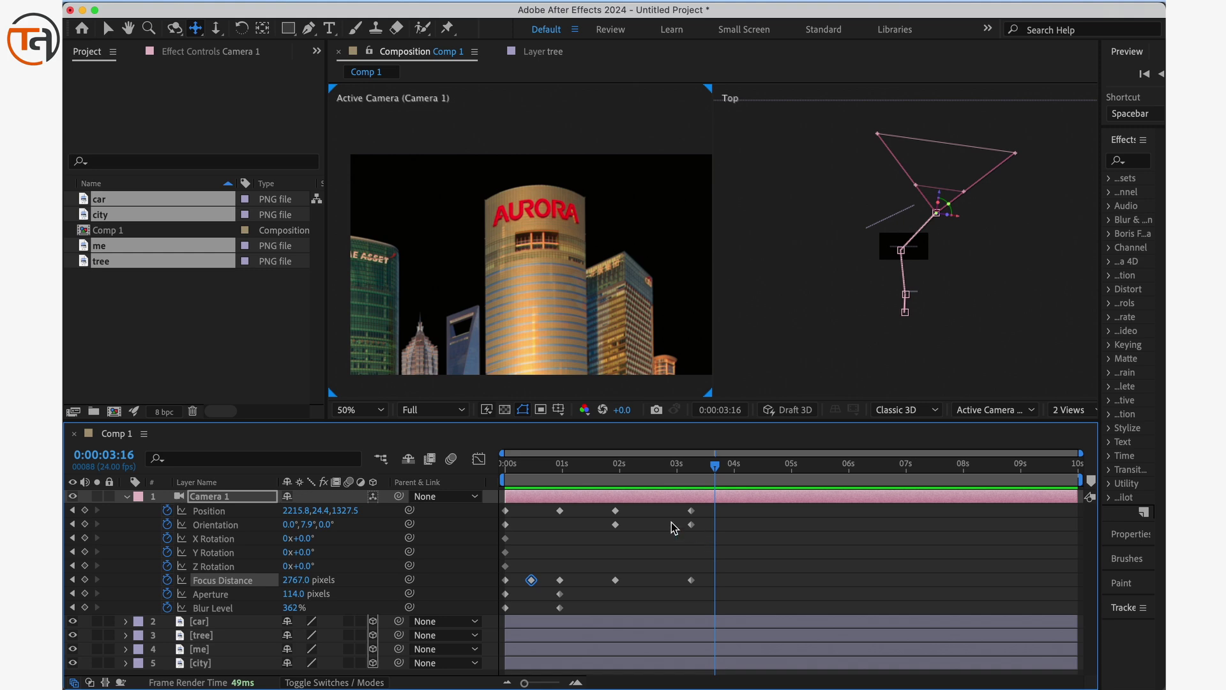
# Step: Spread Camera 1's keyframes out in time, moving the groups after the start to about 2.6, 4, 7 and 8.5 seconds
pyautogui.moveTo(759, 514); pyautogui.dragTo(992, 582)
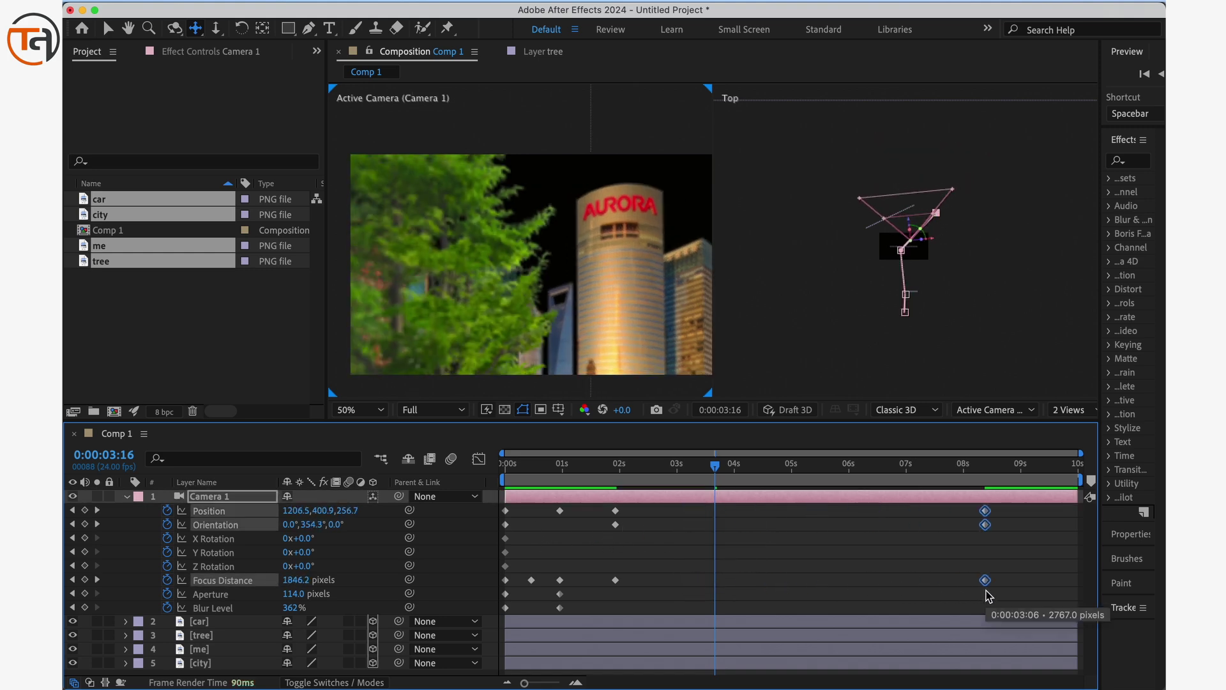
pyautogui.moveTo(638, 509); pyautogui.dragTo(907, 580)
pyautogui.moveTo(584, 511)
pyautogui.mouseDown()
pyautogui.moveTo(527, 615)
pyautogui.moveTo(744, 610)
pyautogui.moveTo(700, 583)
pyautogui.moveTo(650, 589)
pyautogui.mouseUp()
pyautogui.click(687, 582)
# Step: Apply Easy Ease to all of Camera 1's keyframes
pyautogui.moveTo(1054, 516); pyautogui.dragTo(502, 617)
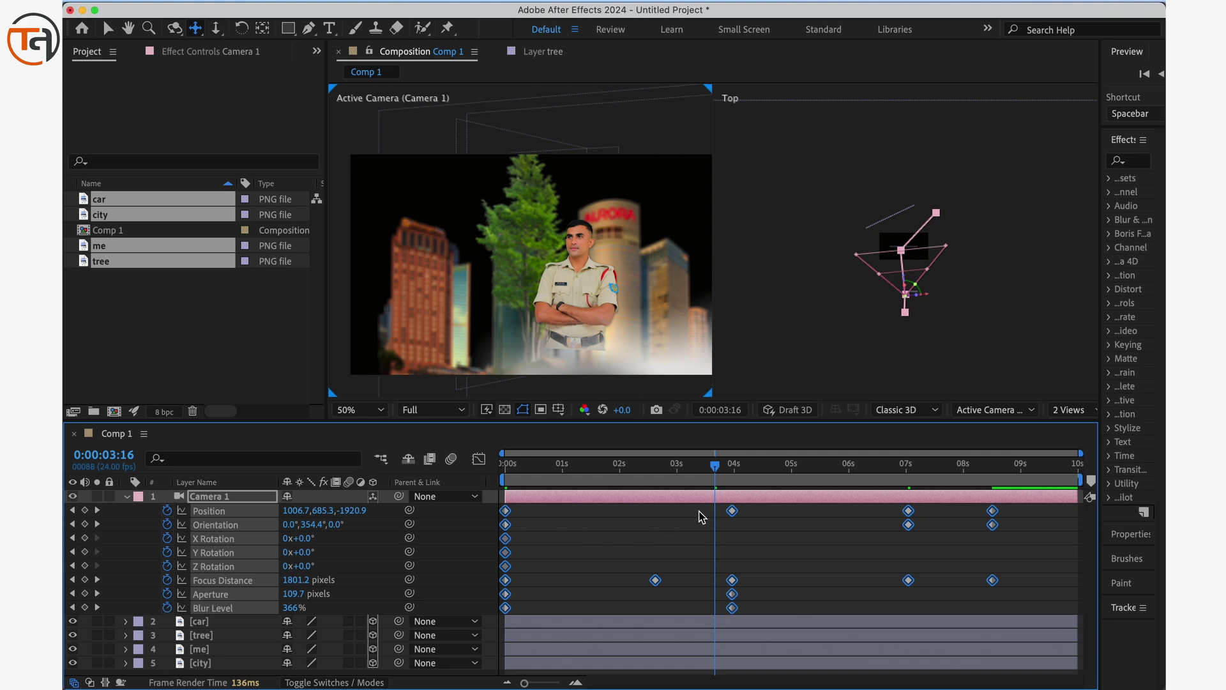
pyautogui.rightClick(733, 511)
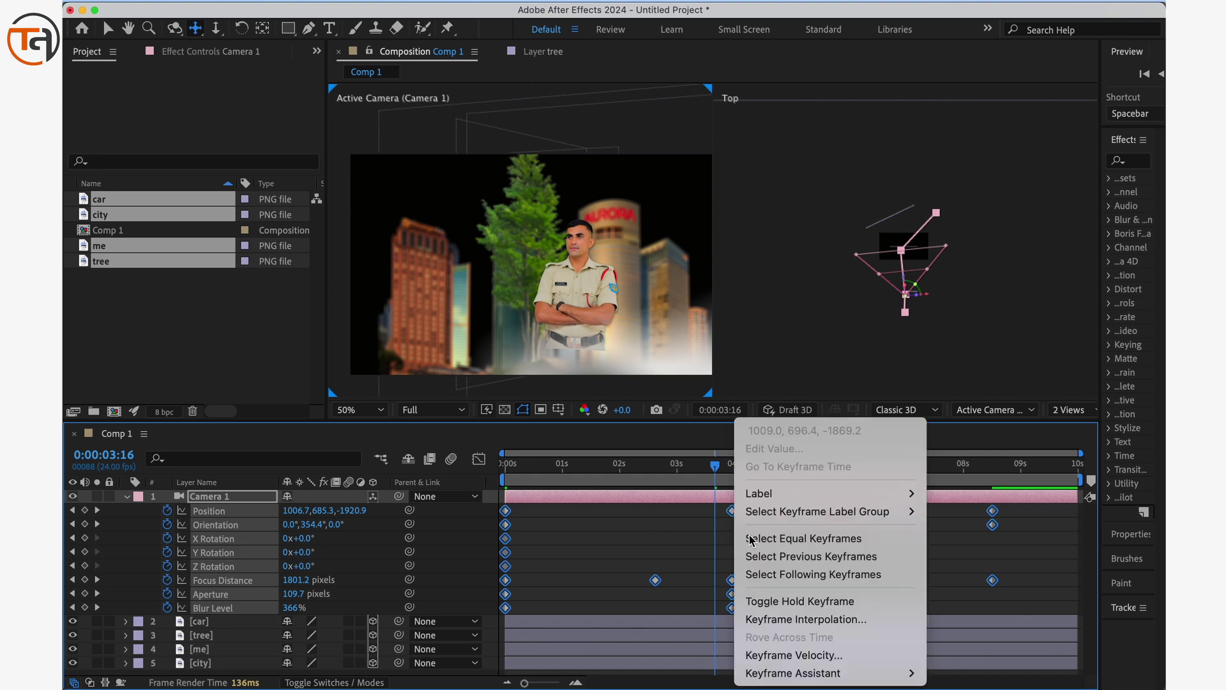
pyautogui.moveTo(784, 676)
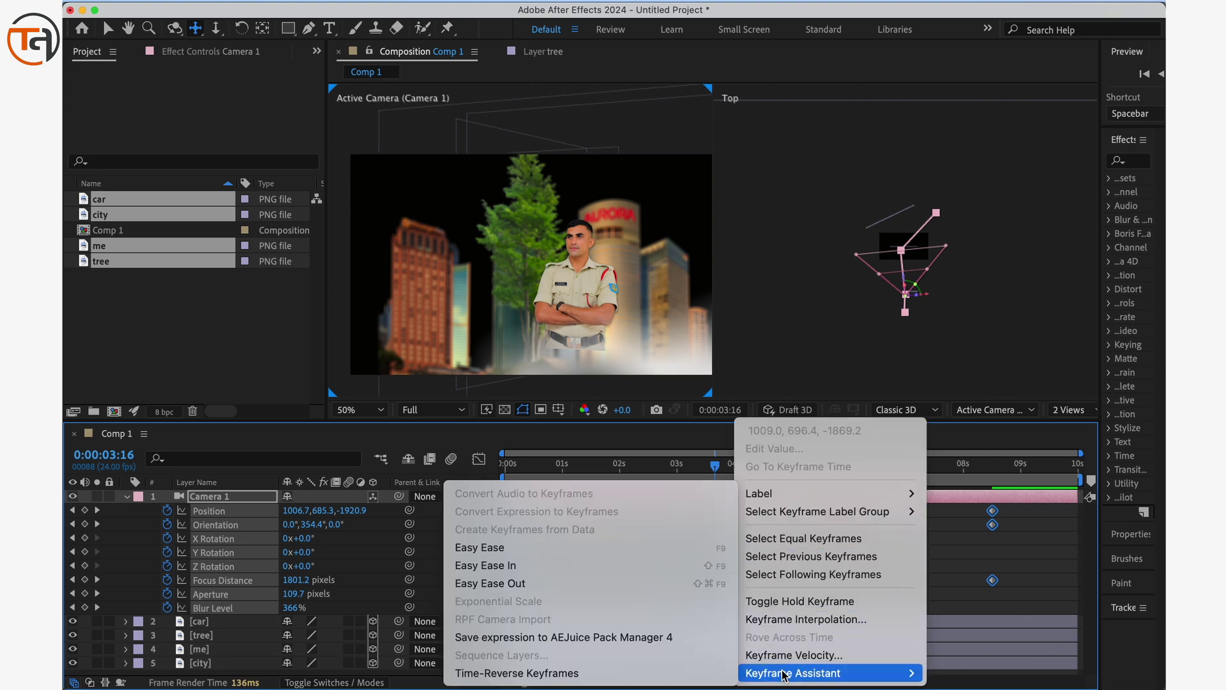
pyautogui.click(581, 550)
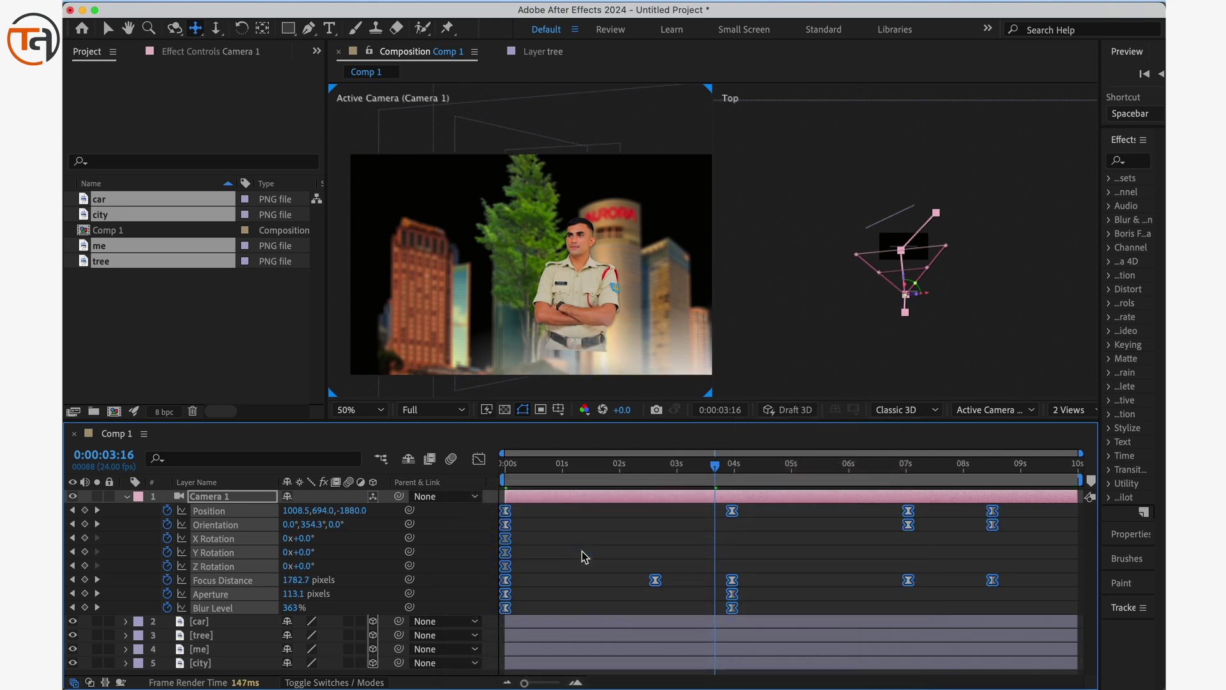
# Step: Deselect the keyframes and preview the eased camera animation from 0:00:00:10
pyautogui.click(639, 523)
pyautogui.moveTo(714, 469); pyautogui.dragTo(528, 487)
pyautogui.press('space')
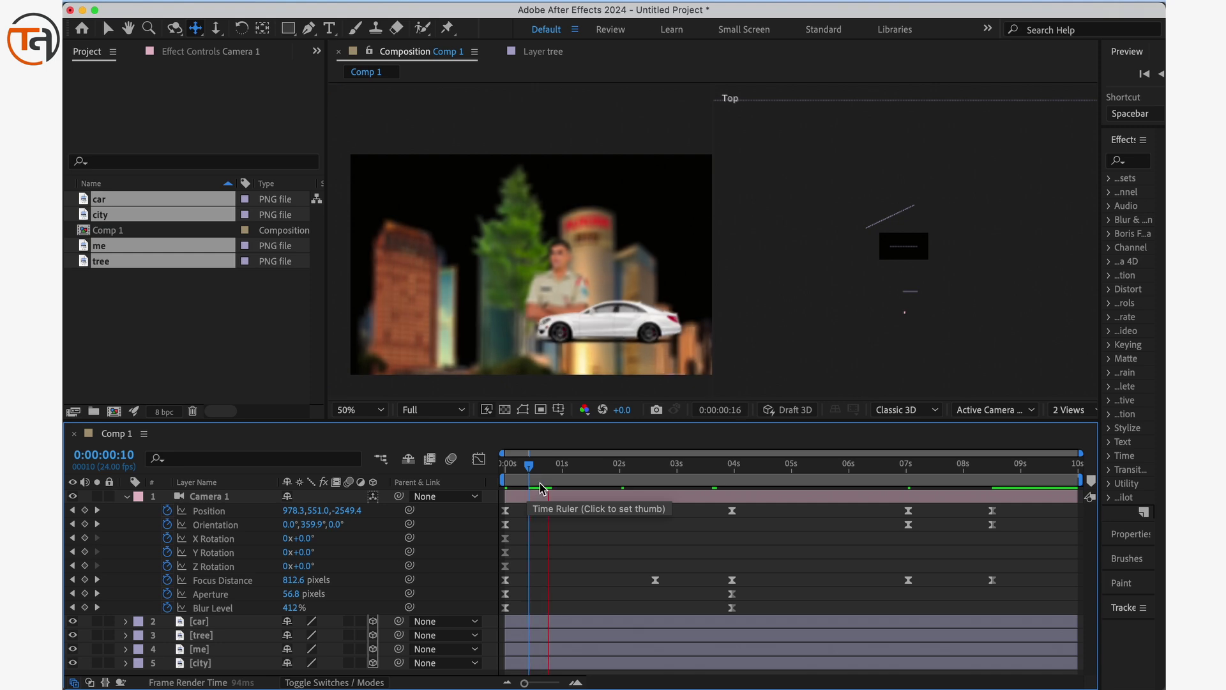